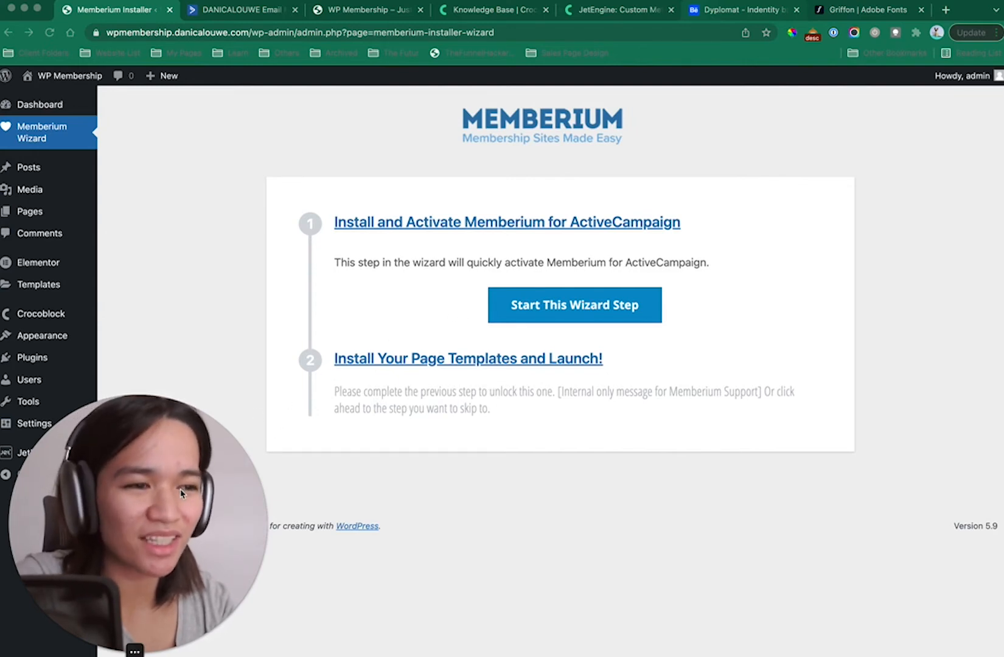
Activate Memberium for ActiveCampaign in the setup wizard and start the page templates step
{"action": "mouse_move", "coordinate": [175, 489]}
{"action": "left_mouse_down"}
{"action": "mouse_move", "coordinate": [208, 489]}
{"action": "mouse_move", "coordinate": [168, 490]}
{"action": "left_mouse_up"}
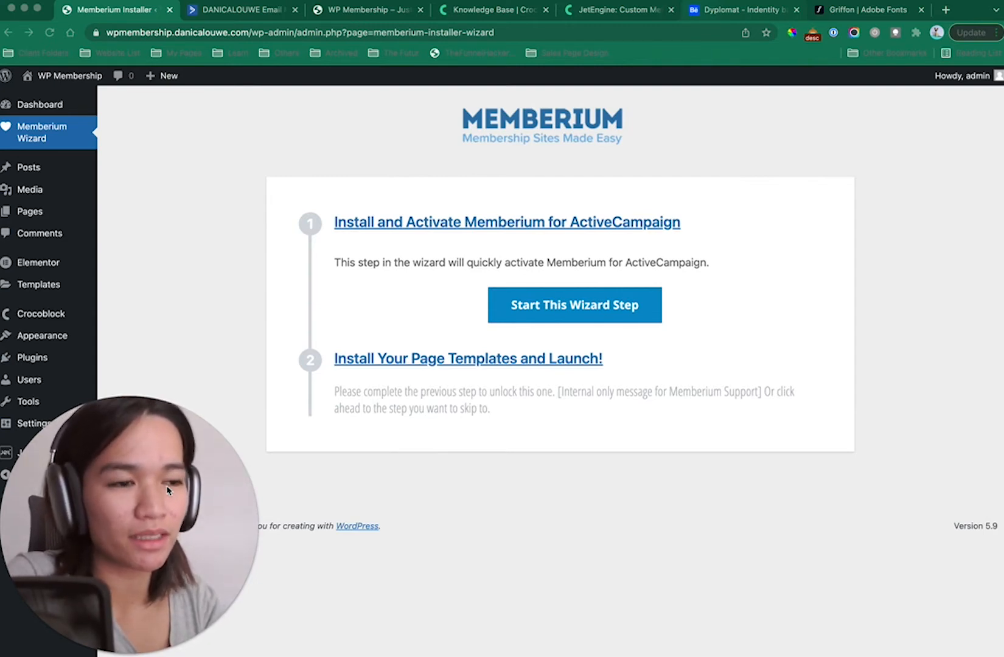
{"action": "left_click", "coordinate": [508, 319]}
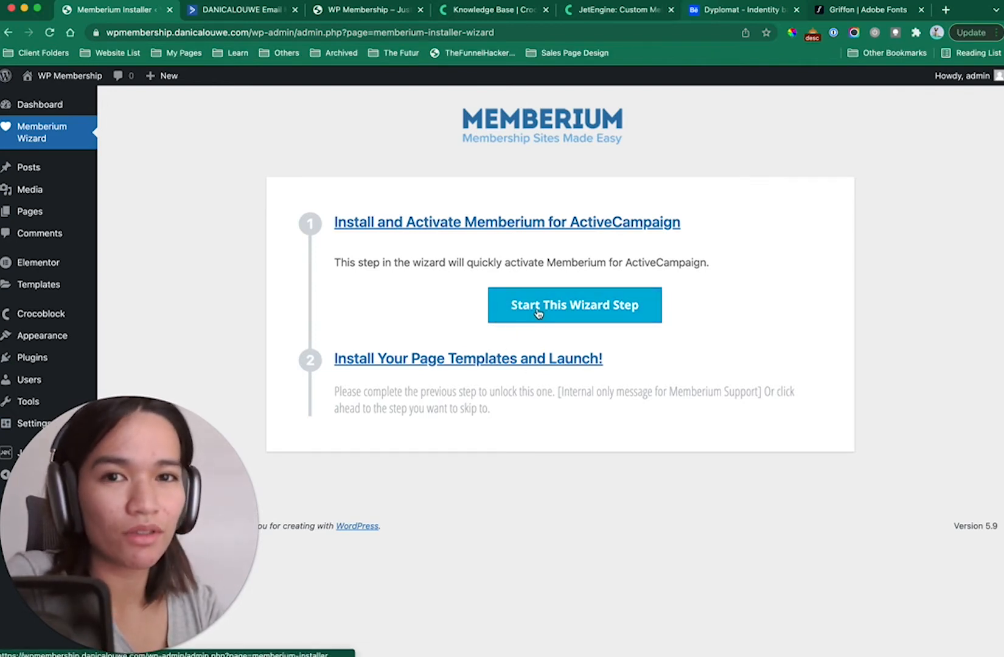
{"action": "left_click", "coordinate": [538, 313]}
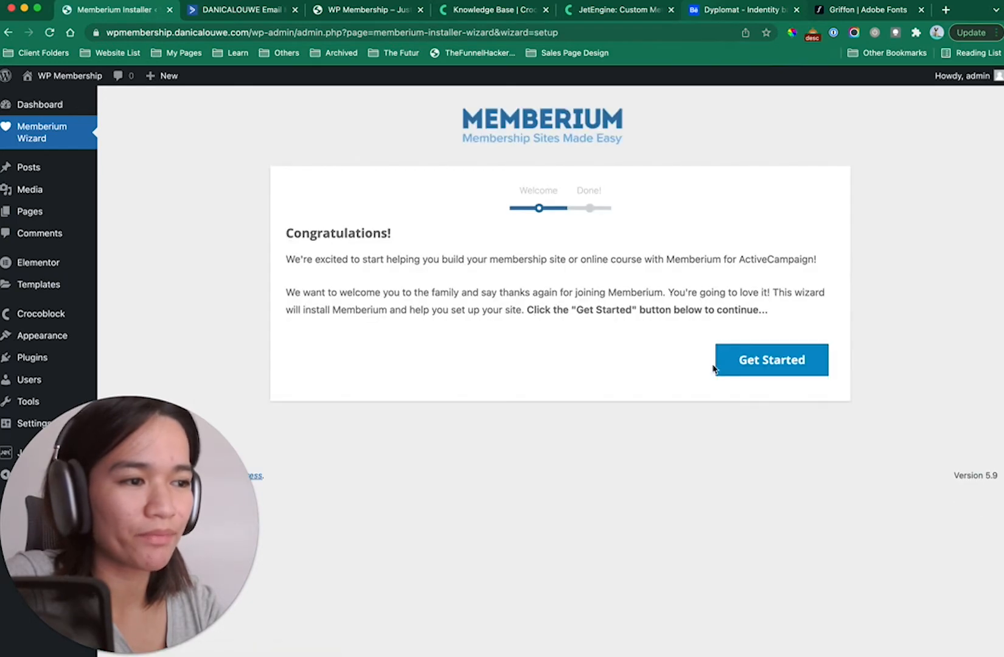
{"action": "left_click", "coordinate": [745, 360]}
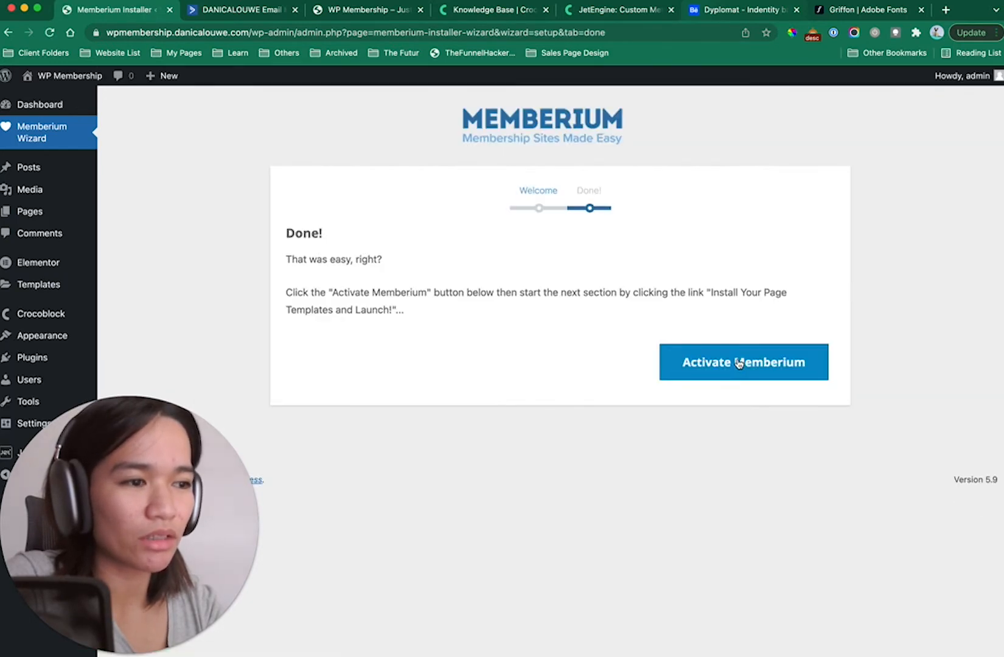
{"action": "left_click", "coordinate": [739, 363]}
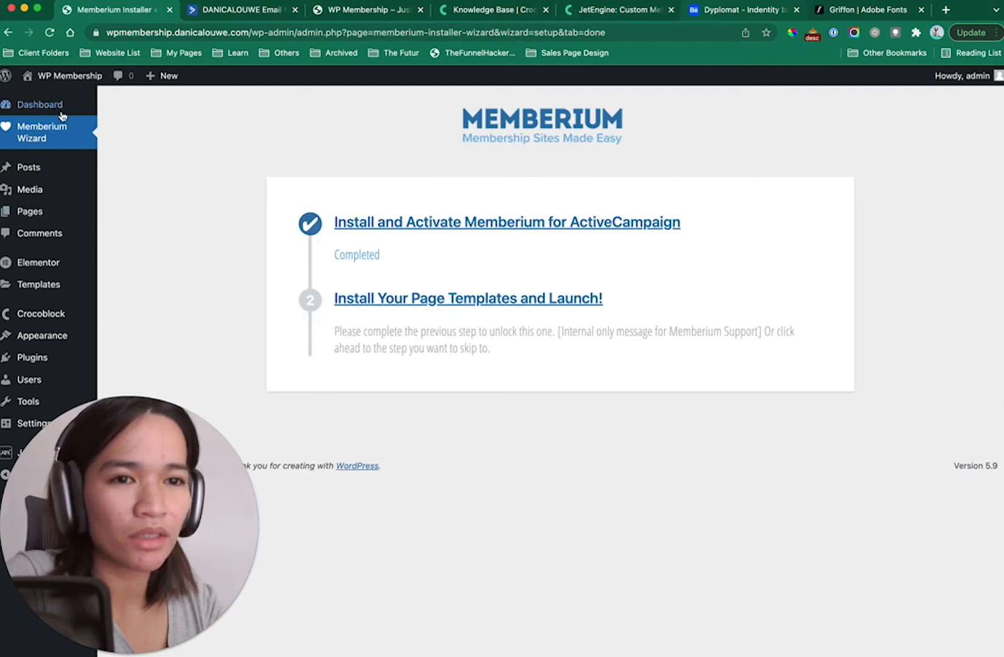
{"action": "left_click", "coordinate": [399, 301]}
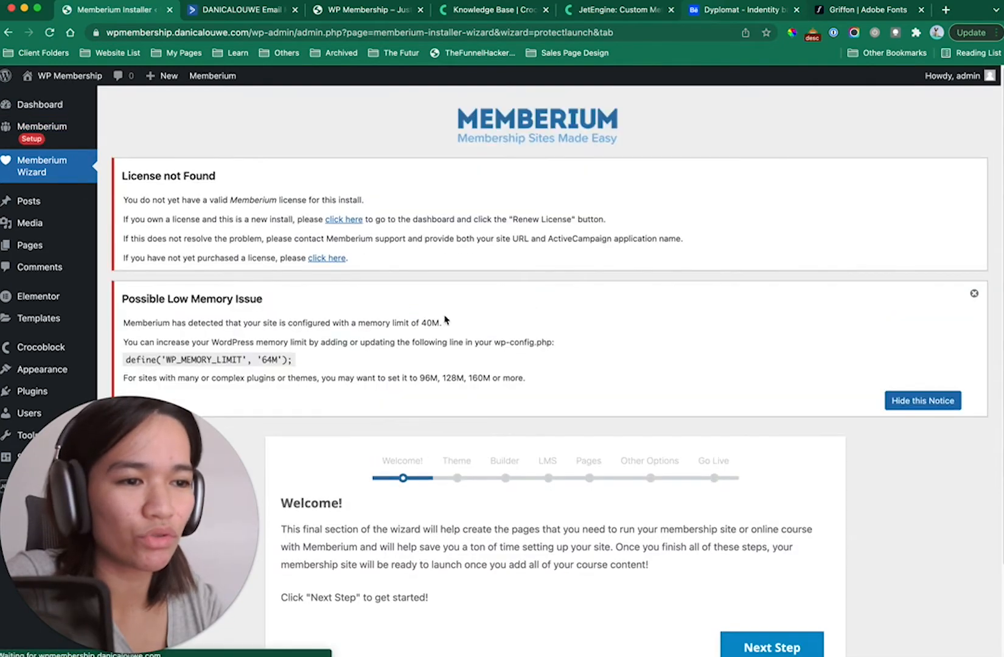
Start the page templates wizard, decline the Astra theme and choose the Elementor builder
{"action": "scroll", "coordinate": [629, 401], "scroll_direction": "down", "scroll_amount": 1}
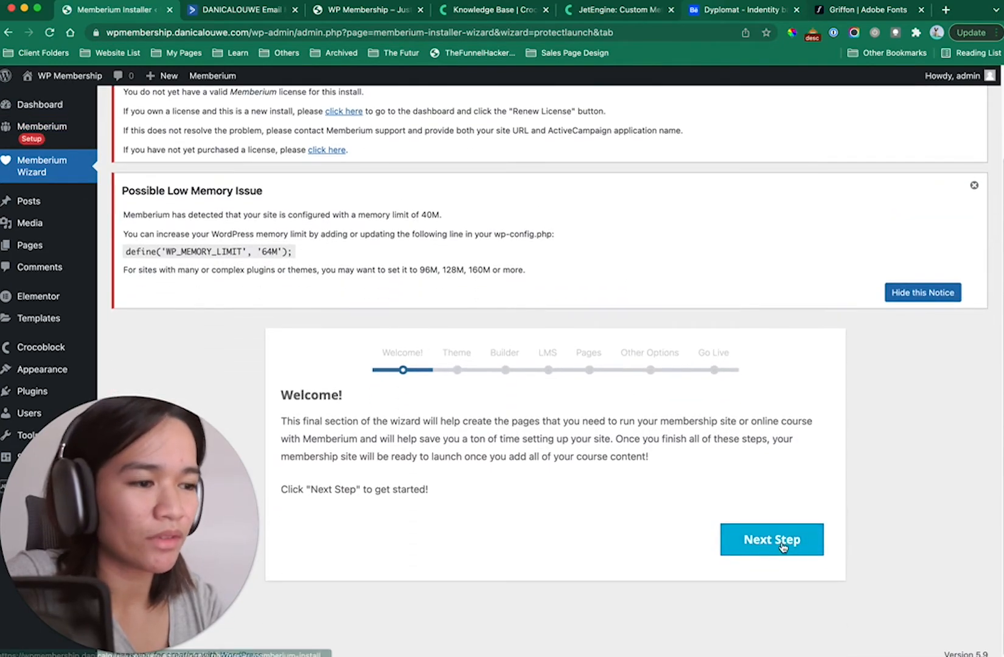
{"action": "left_click", "coordinate": [780, 547]}
{"action": "scroll", "coordinate": [784, 548], "scroll_direction": "down", "scroll_amount": 4}
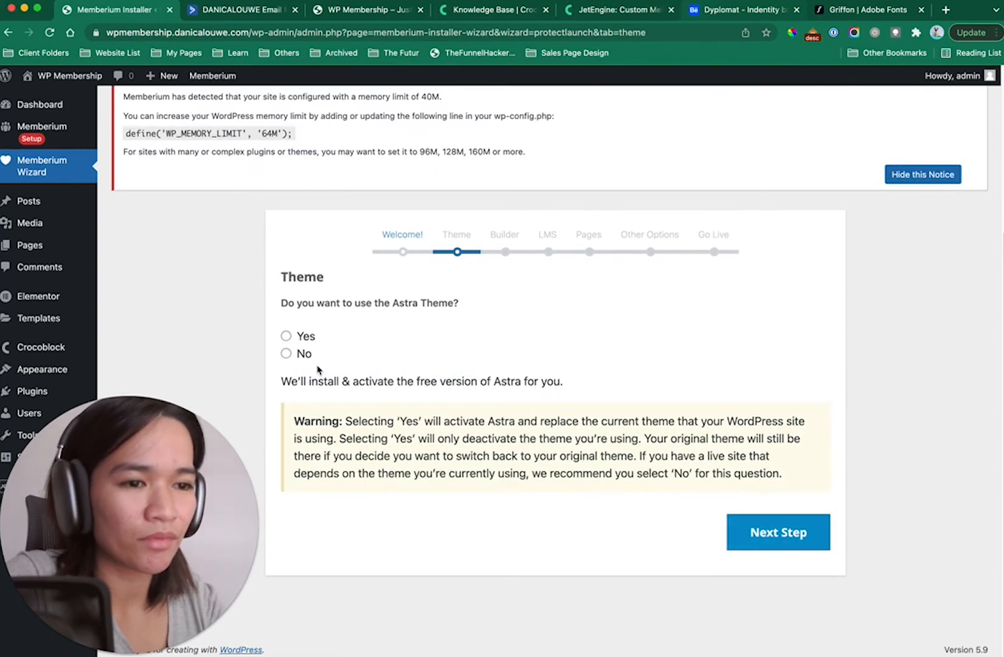
{"action": "left_click", "coordinate": [283, 356]}
{"action": "left_click", "coordinate": [285, 354]}
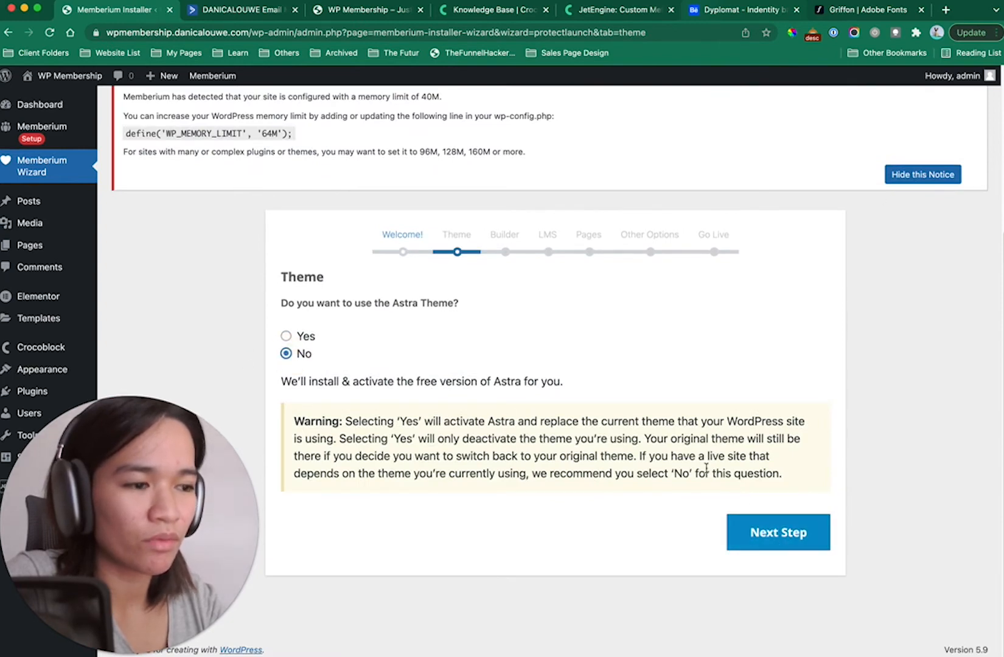
{"action": "left_click", "coordinate": [748, 535]}
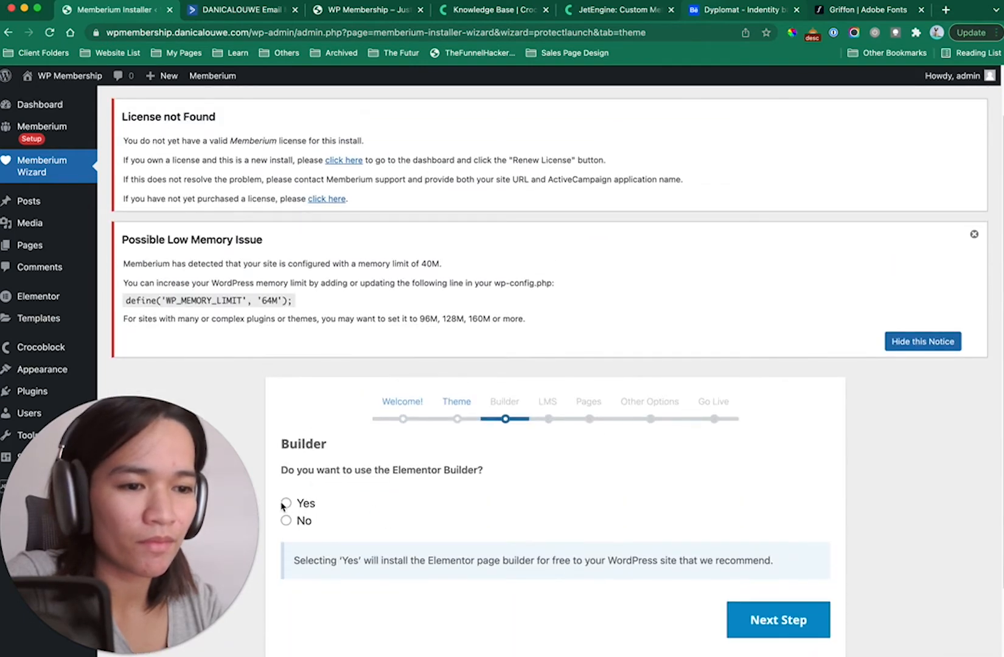
{"action": "left_click", "coordinate": [286, 505]}
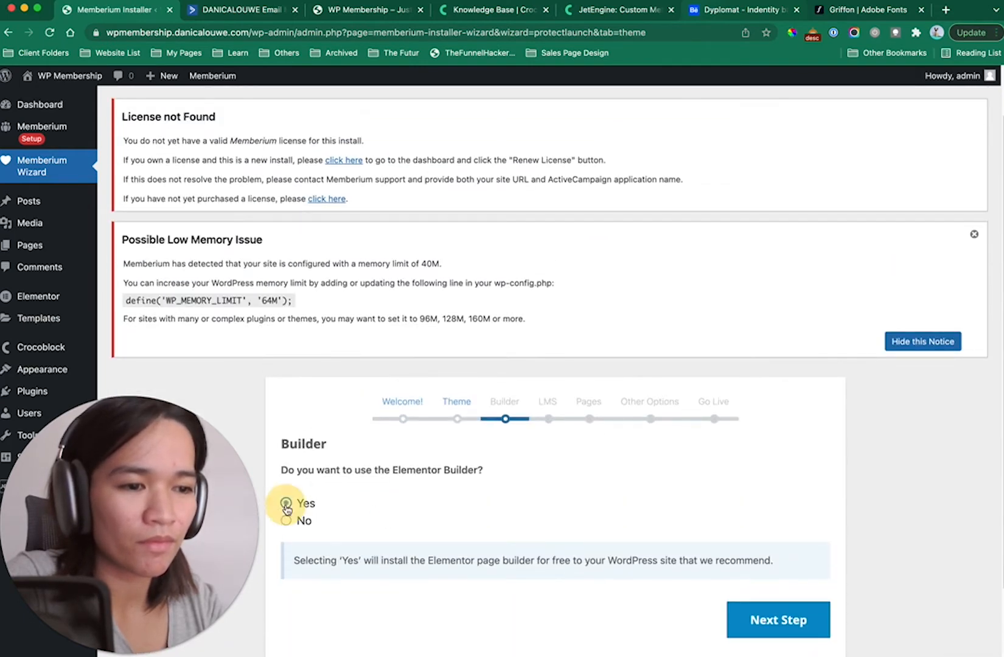
{"action": "left_click", "coordinate": [780, 624]}
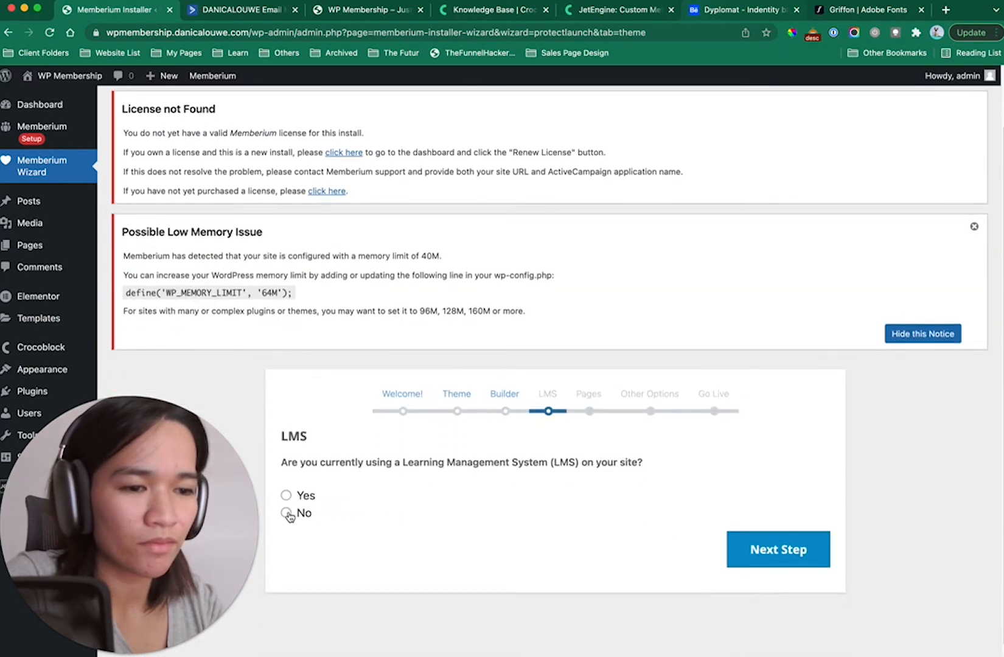
Answer no LMS, install the page templates, decline automatic menu creation, and finish the wizard
{"action": "left_click", "coordinate": [285, 512]}
{"action": "left_click", "coordinate": [785, 556]}
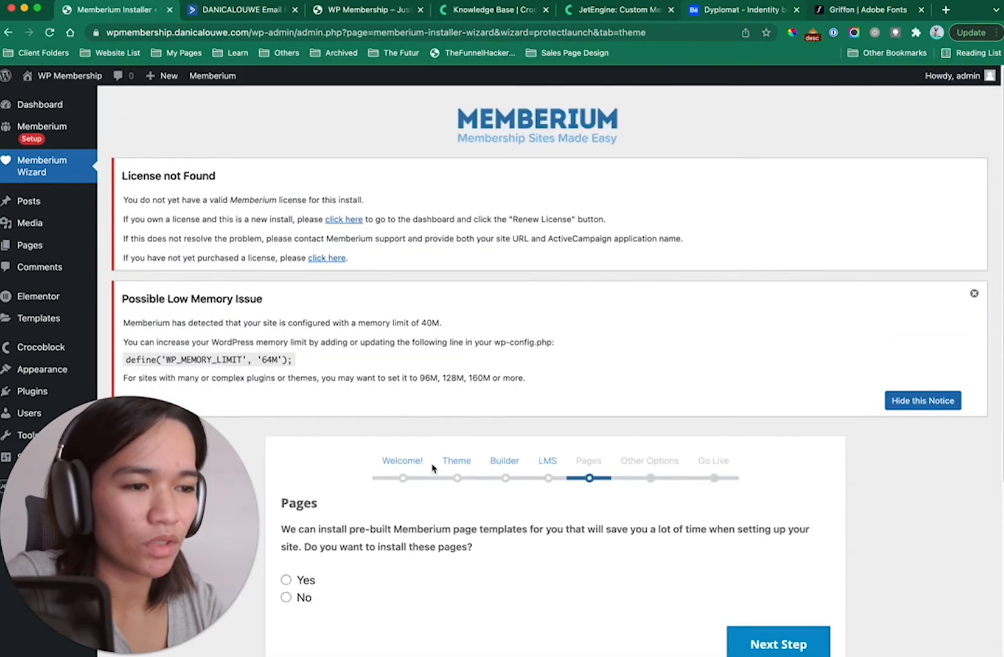
{"action": "scroll", "coordinate": [370, 403], "scroll_direction": "down", "scroll_amount": 3}
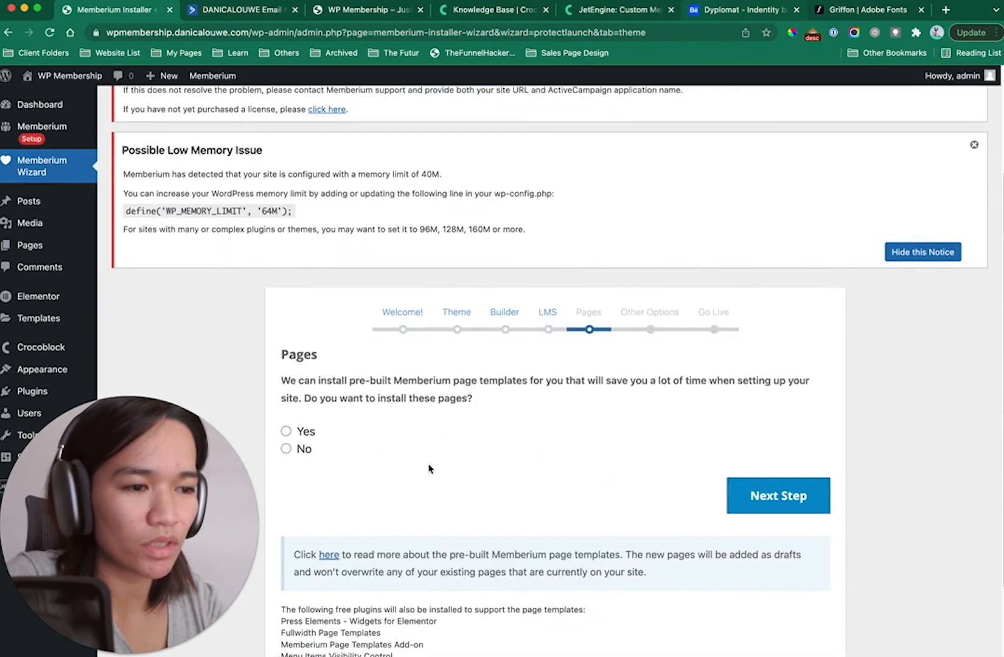
{"action": "left_click", "coordinate": [286, 431]}
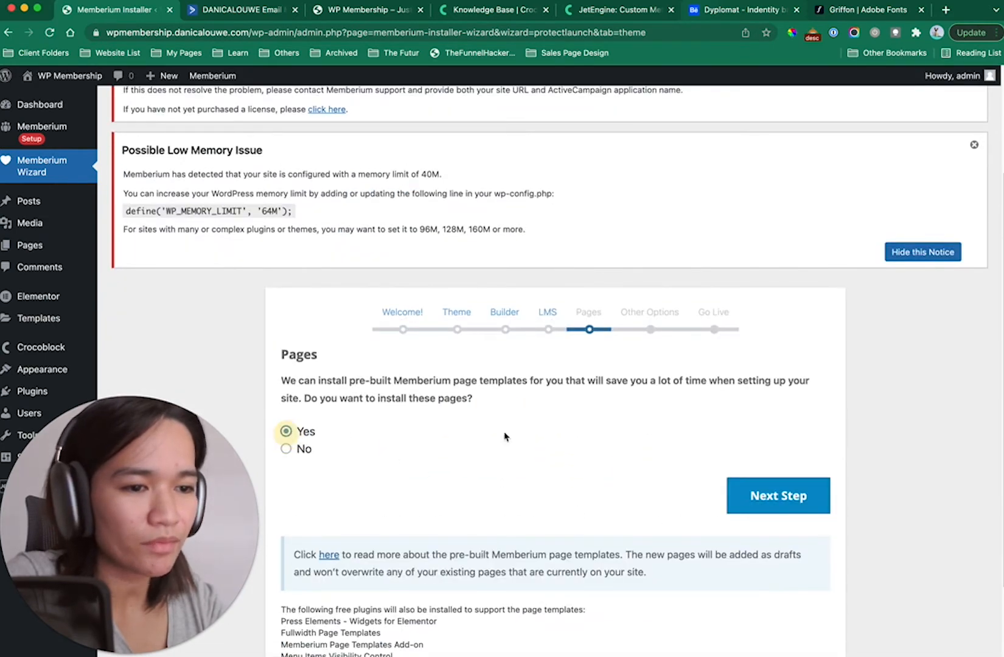
{"action": "left_click", "coordinate": [771, 506]}
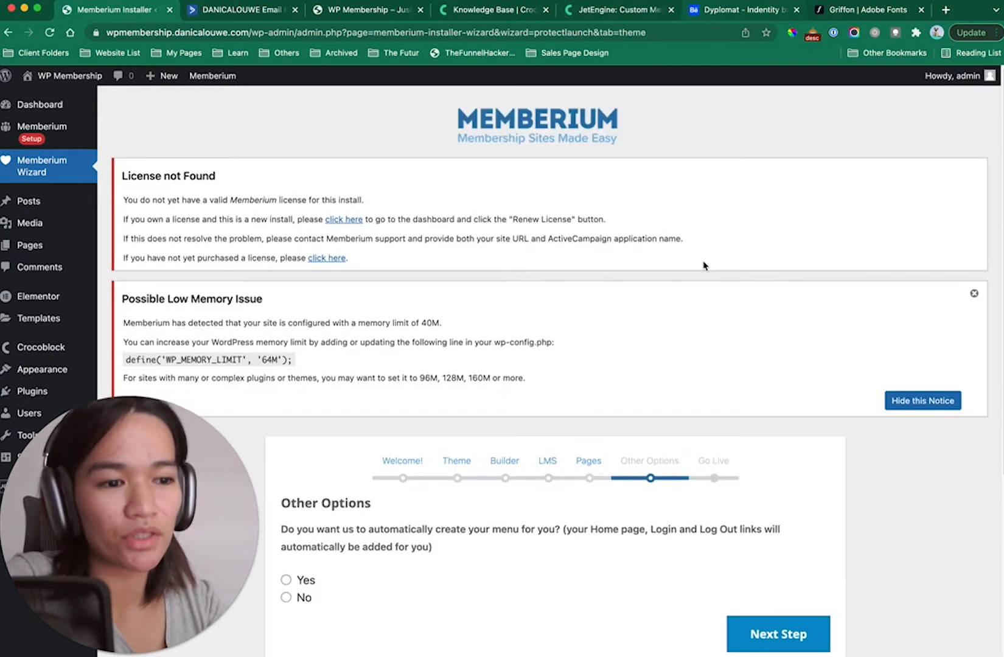
{"action": "scroll", "coordinate": [704, 266], "scroll_direction": "down", "scroll_amount": 5}
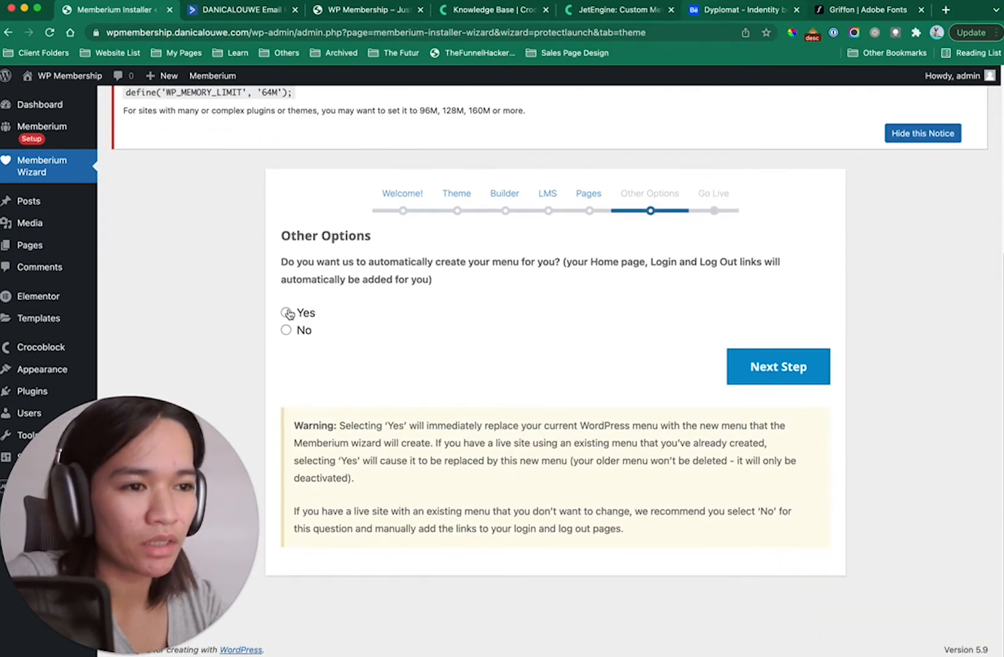
{"action": "left_click", "coordinate": [288, 330]}
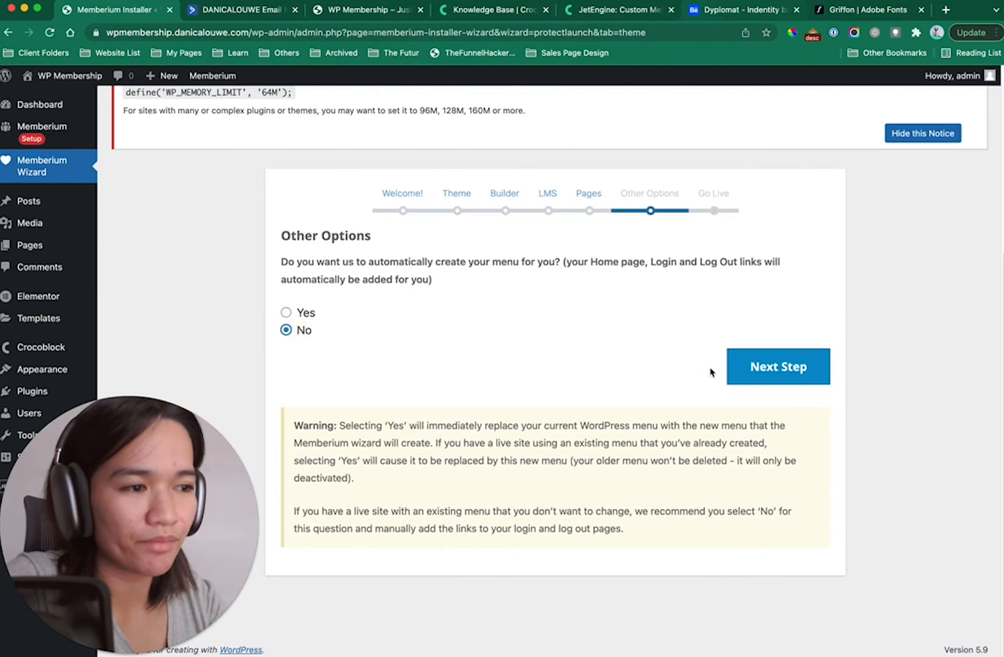
{"action": "left_click", "coordinate": [818, 380]}
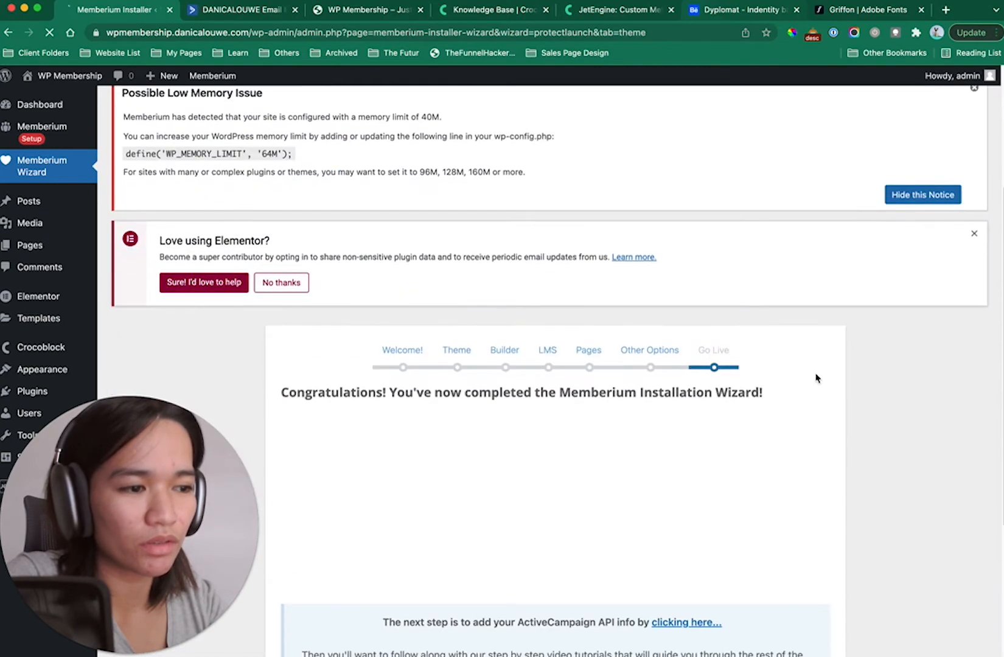
{"action": "scroll", "coordinate": [791, 513], "scroll_direction": "down", "scroll_amount": 5}
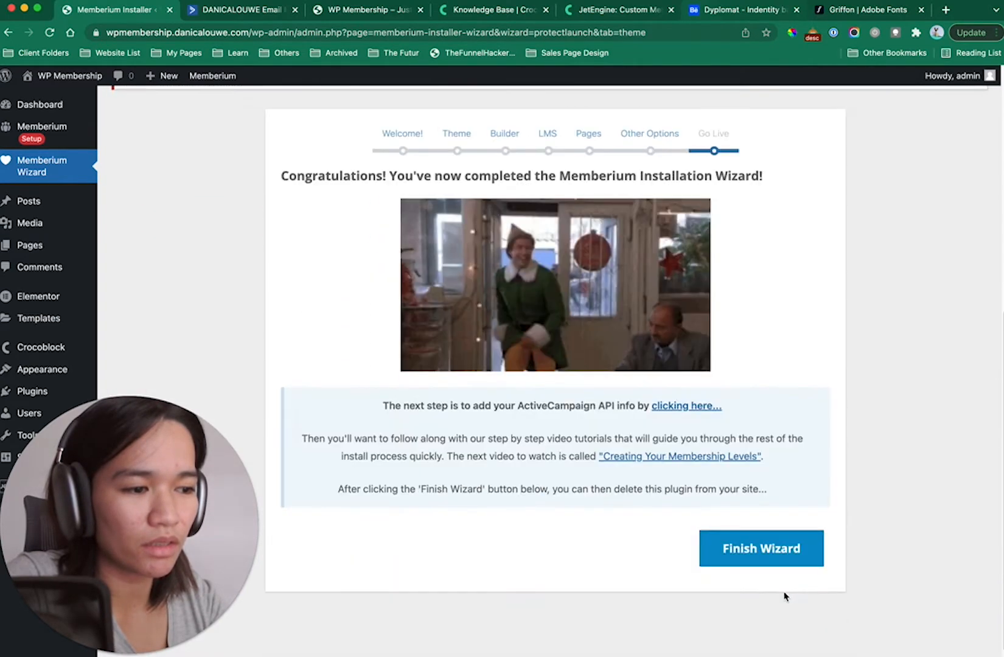
{"action": "left_click", "coordinate": [769, 539]}
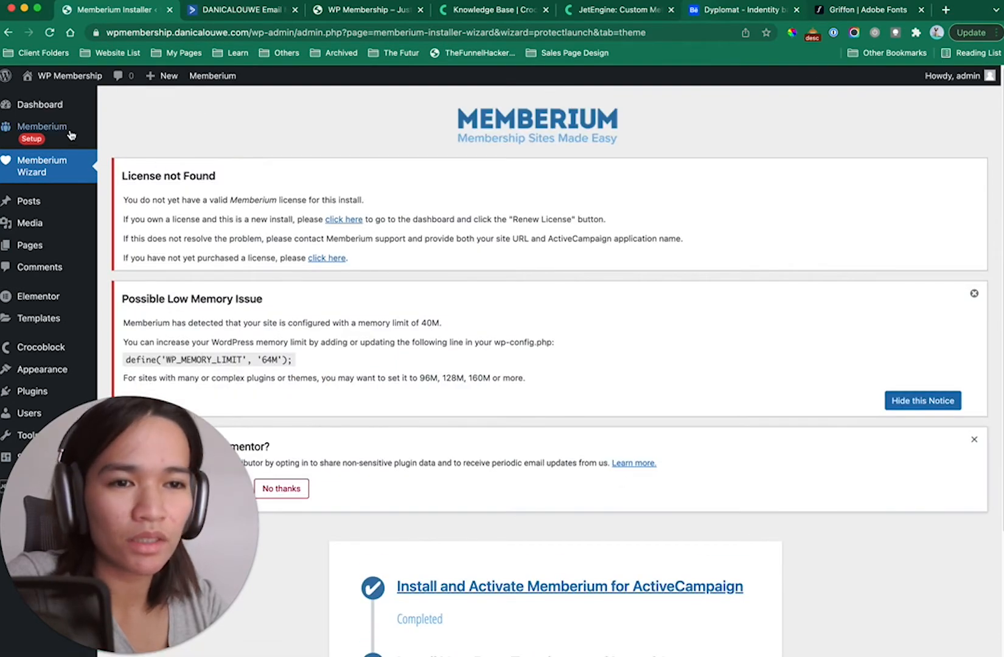
{"action": "left_click", "coordinate": [71, 134]}
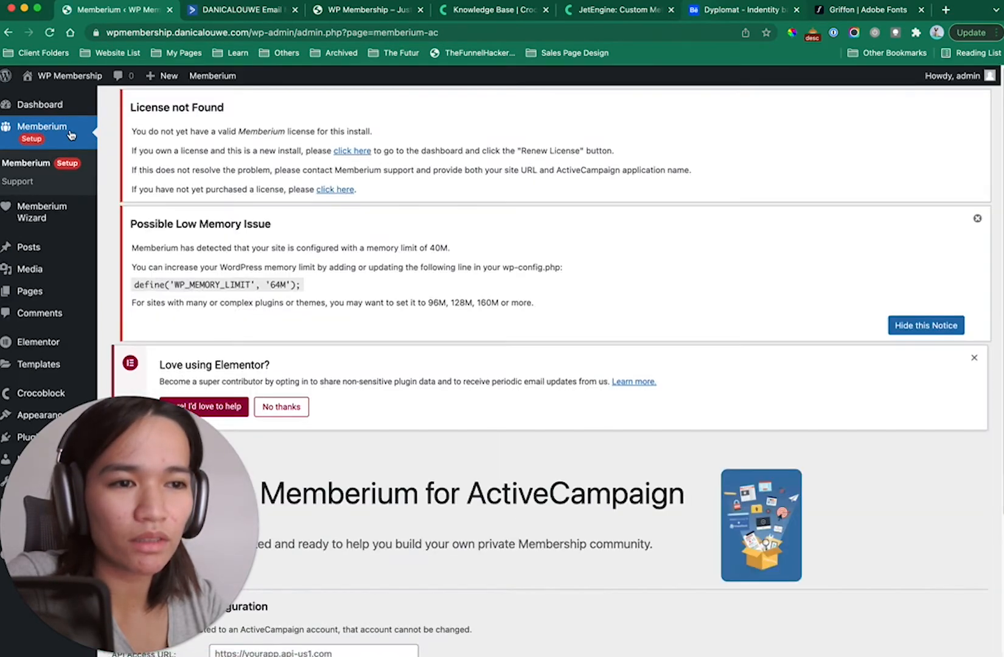
Scroll the Memberium configuration page down to the ActiveCampaign API Setup form
{"action": "scroll", "coordinate": [413, 281], "scroll_direction": "down", "scroll_amount": 3}
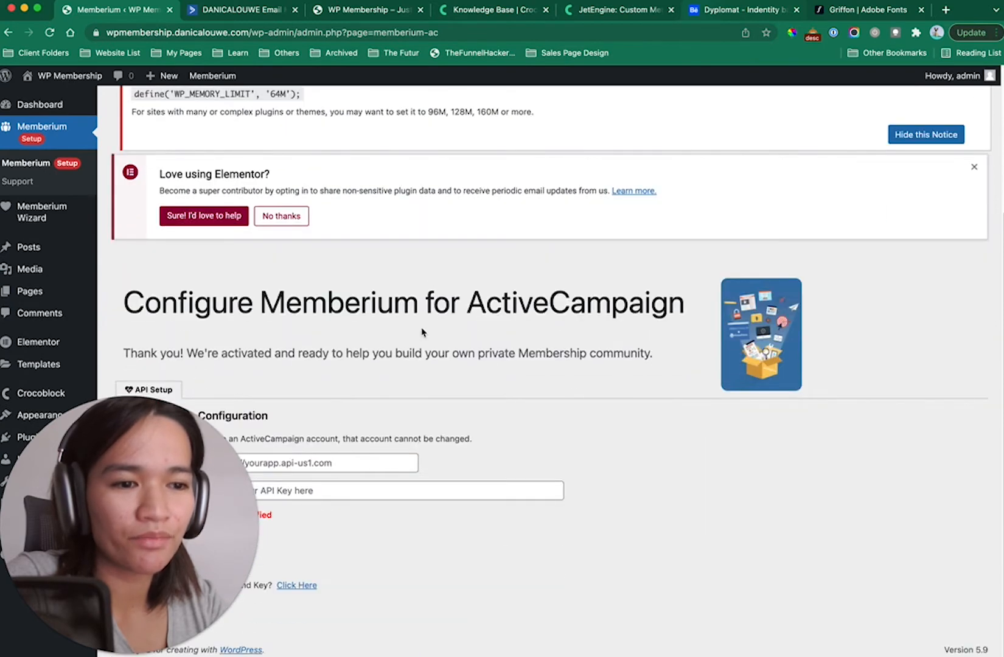
{"action": "scroll", "coordinate": [388, 295], "scroll_direction": "up", "scroll_amount": 3}
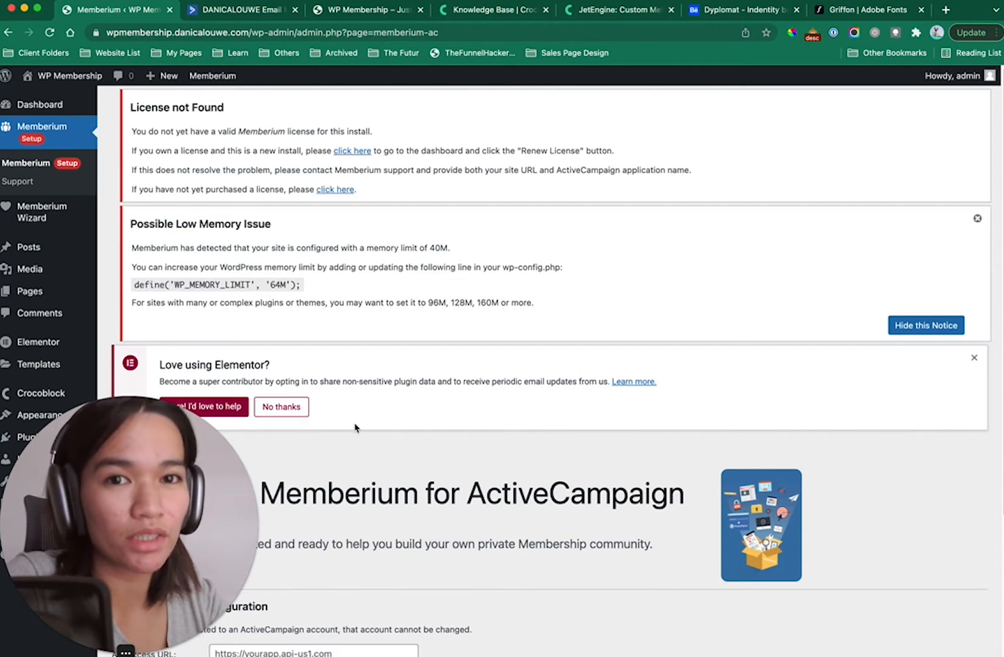
{"action": "scroll", "coordinate": [392, 505], "scroll_direction": "down", "scroll_amount": 5}
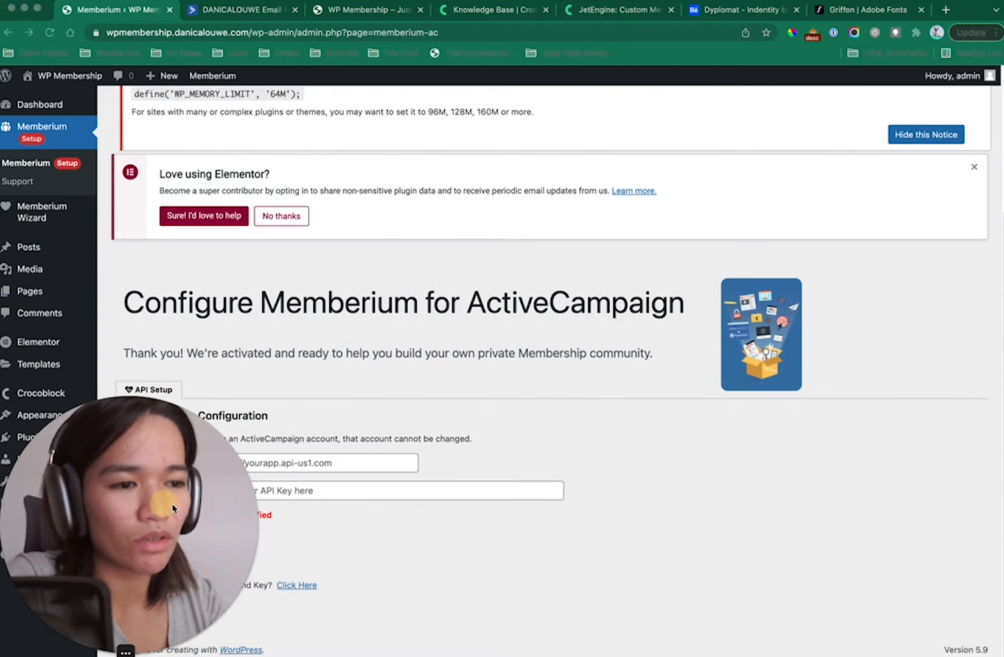
{"action": "left_click_drag", "start_coordinate": [168, 505], "coordinate": [798, 477]}
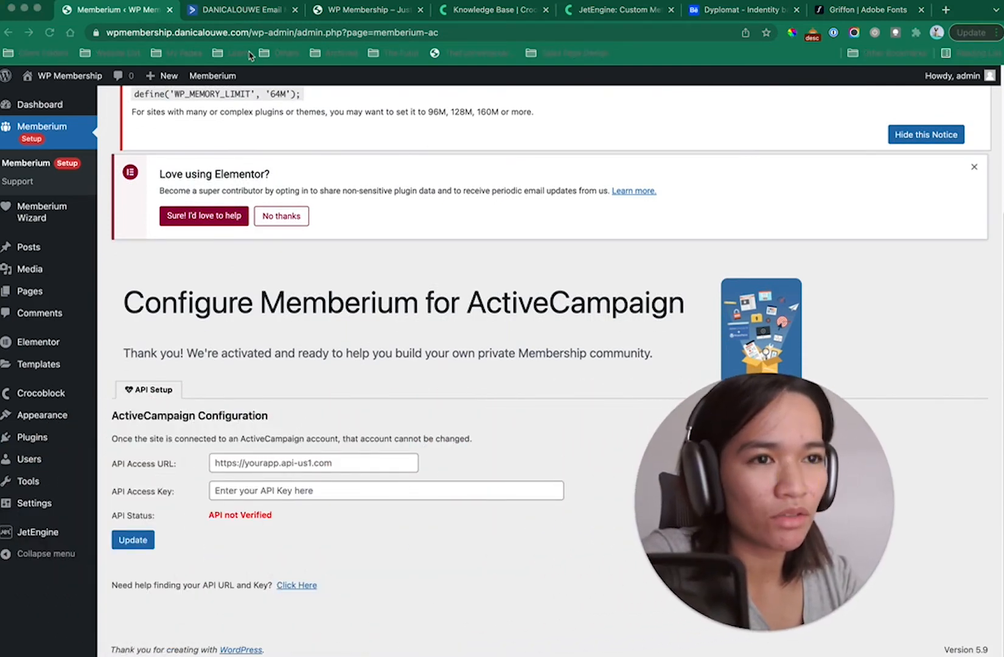
Open the ActiveCampaign account settings to get the API URL and key
{"action": "left_click", "coordinate": [259, 10]}
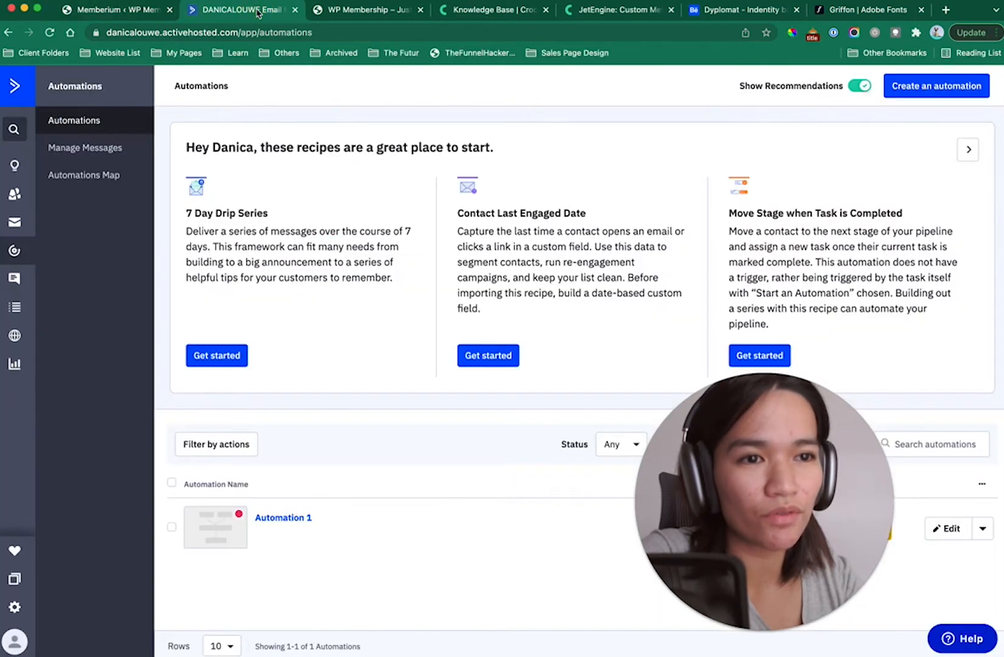
{"action": "left_click", "coordinate": [16, 607]}
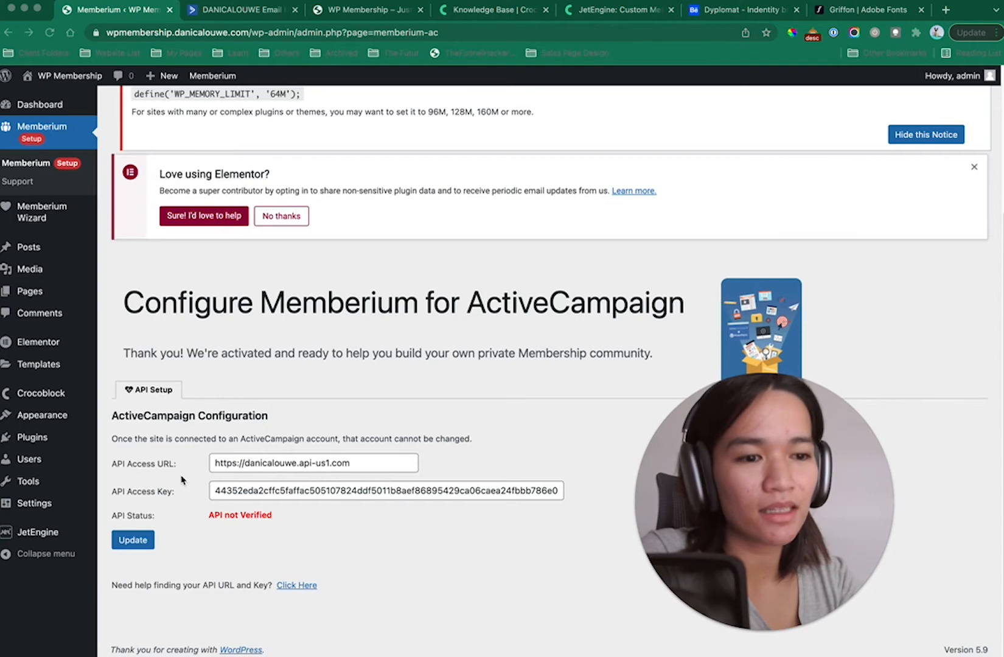
Save the ActiveCampaign API URL and key so the status reads API Verified
{"action": "left_click", "coordinate": [381, 581]}
{"action": "left_click", "coordinate": [133, 541]}
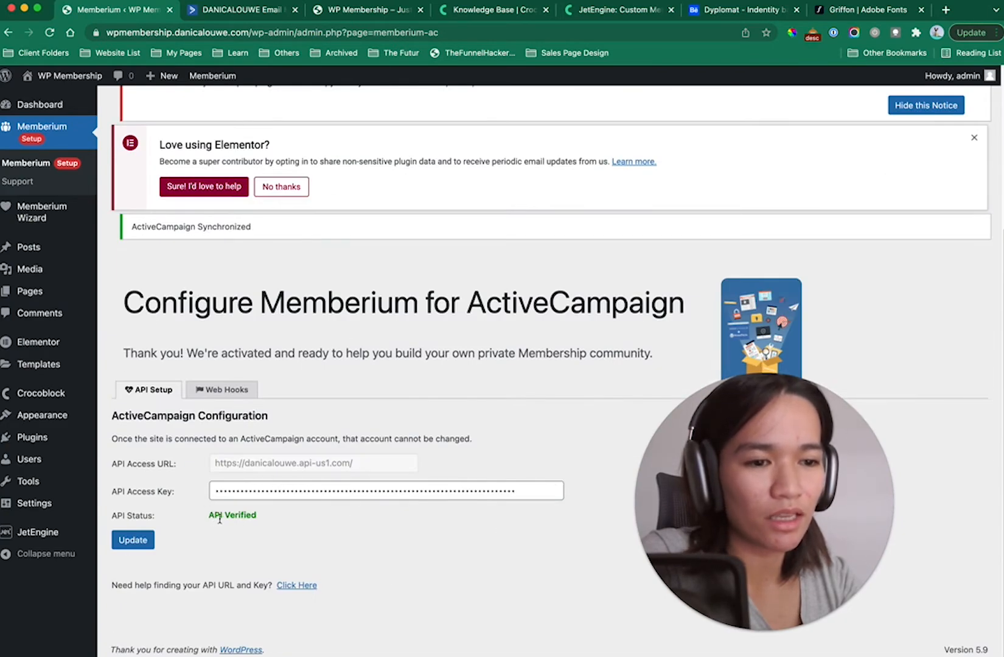
{"action": "scroll", "coordinate": [388, 298], "scroll_direction": "up", "scroll_amount": 3}
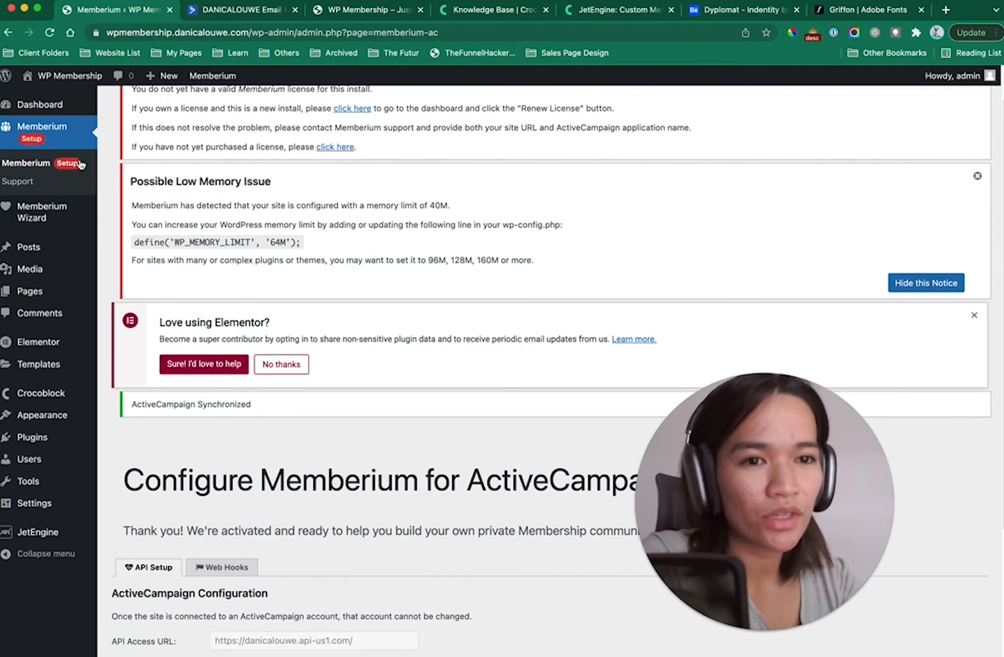
Open the Memberium welcome page and review the 25-user trial license notice
{"action": "left_click", "coordinate": [33, 163]}
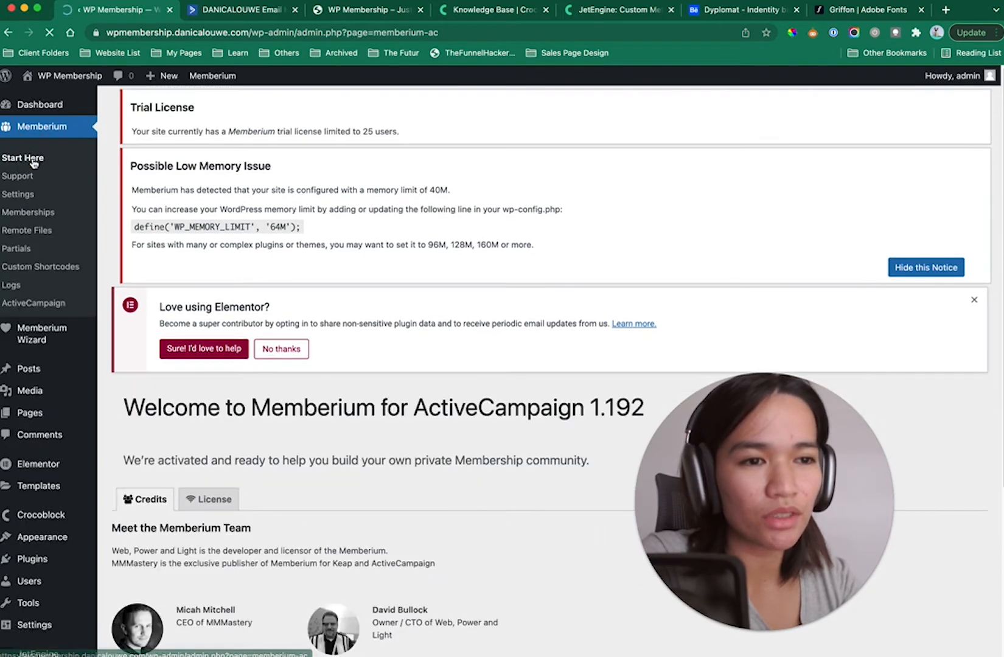
{"action": "left_click_drag", "start_coordinate": [125, 107], "coordinate": [230, 120]}
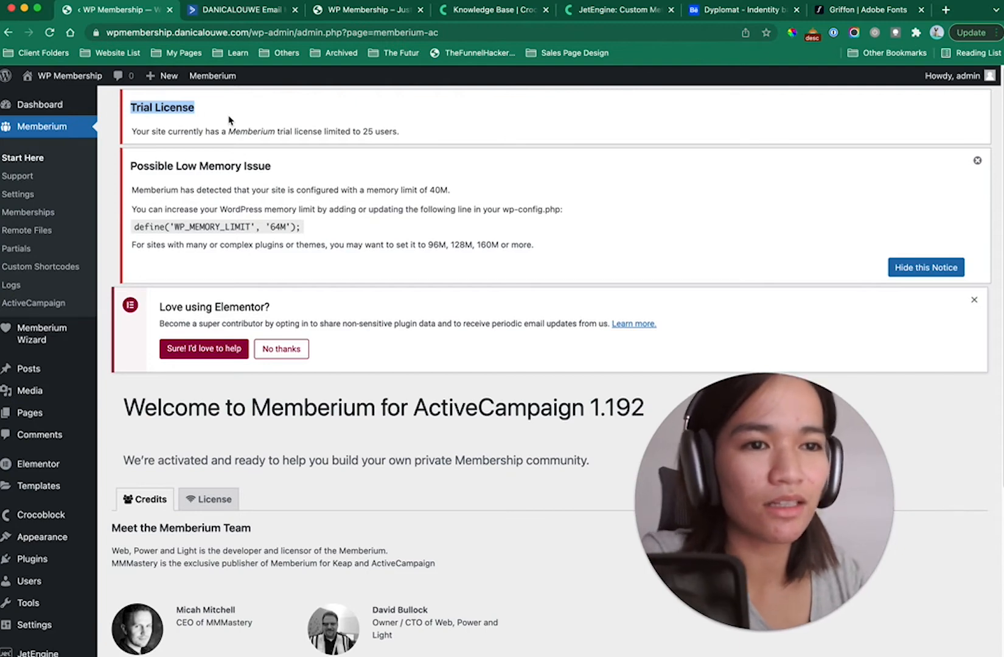
{"action": "left_click", "coordinate": [227, 120]}
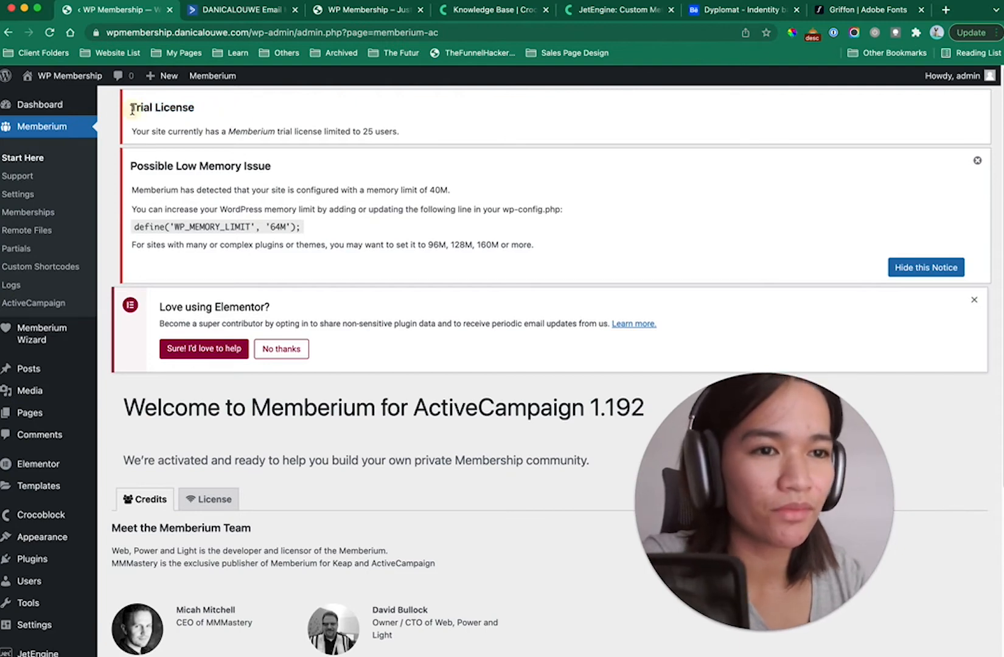
{"action": "left_click_drag", "start_coordinate": [132, 110], "coordinate": [235, 105]}
{"action": "left_click_drag", "start_coordinate": [420, 131], "coordinate": [247, 128]}
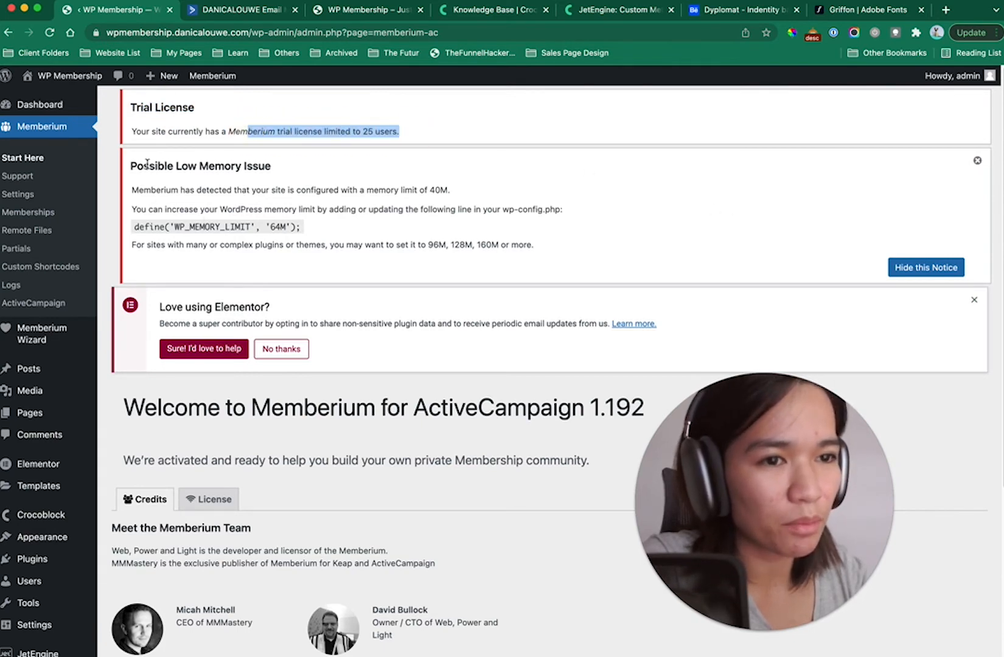
Copy the define('WP_MEMORY_LIMIT', '64M'); line from the Possible Low Memory Issue notice
{"action": "left_click_drag", "start_coordinate": [144, 165], "coordinate": [247, 169]}
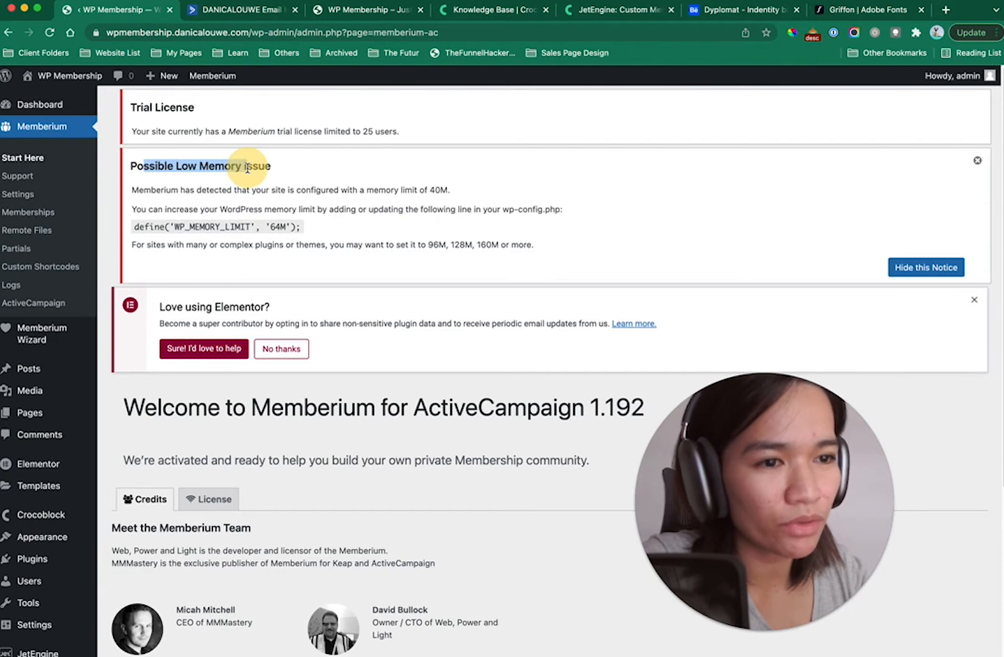
{"action": "left_click_drag", "start_coordinate": [306, 231], "coordinate": [135, 229]}
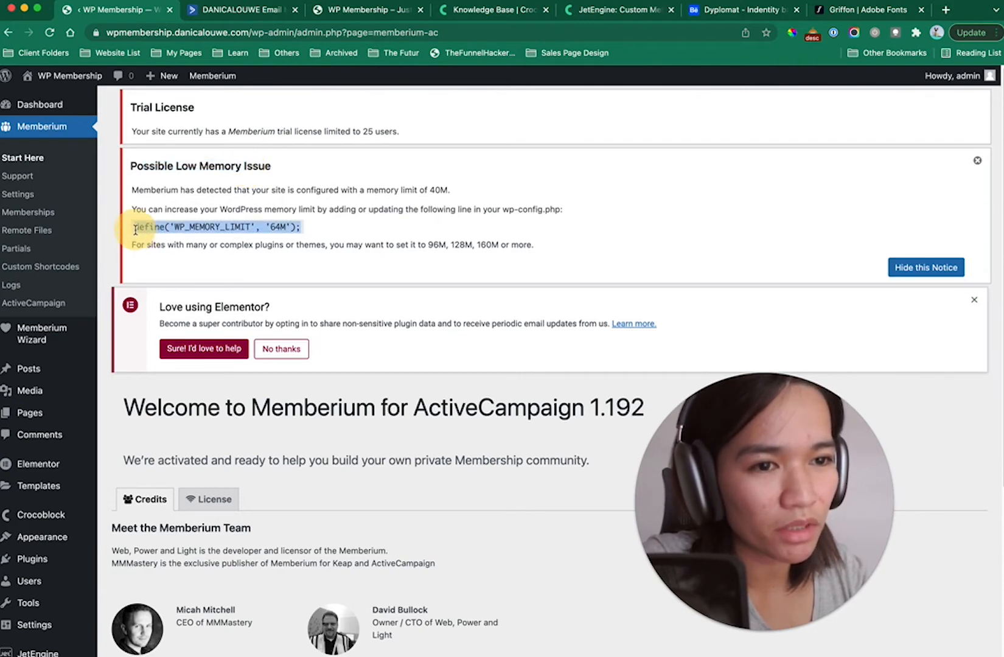
{"action": "right_click", "coordinate": [135, 230]}
{"action": "left_click", "coordinate": [183, 258]}
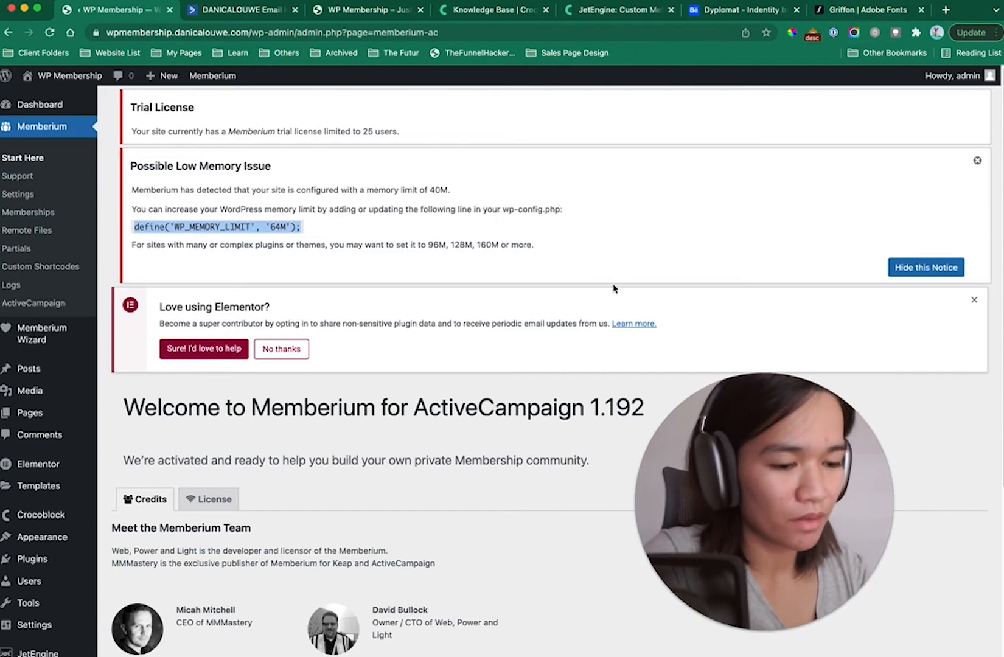
Launch FileZilla Pro and try the saved hosting site's SFTP connection, rechecking the wi-fi
{"action": "key", "text": "super+space"}
{"action": "type", "text": "file"}
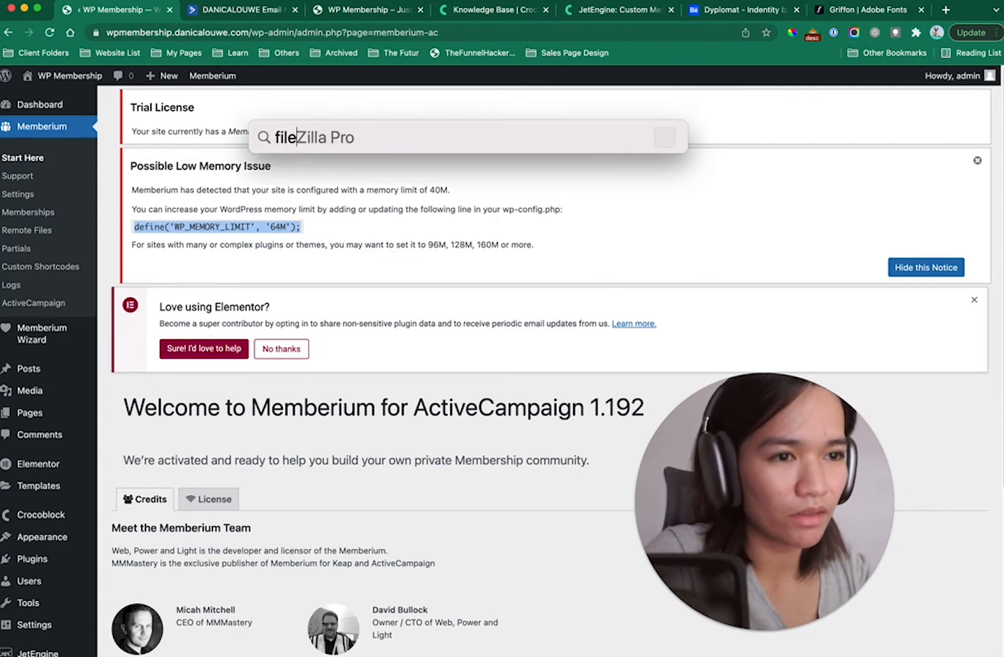
{"action": "key", "text": "Return"}
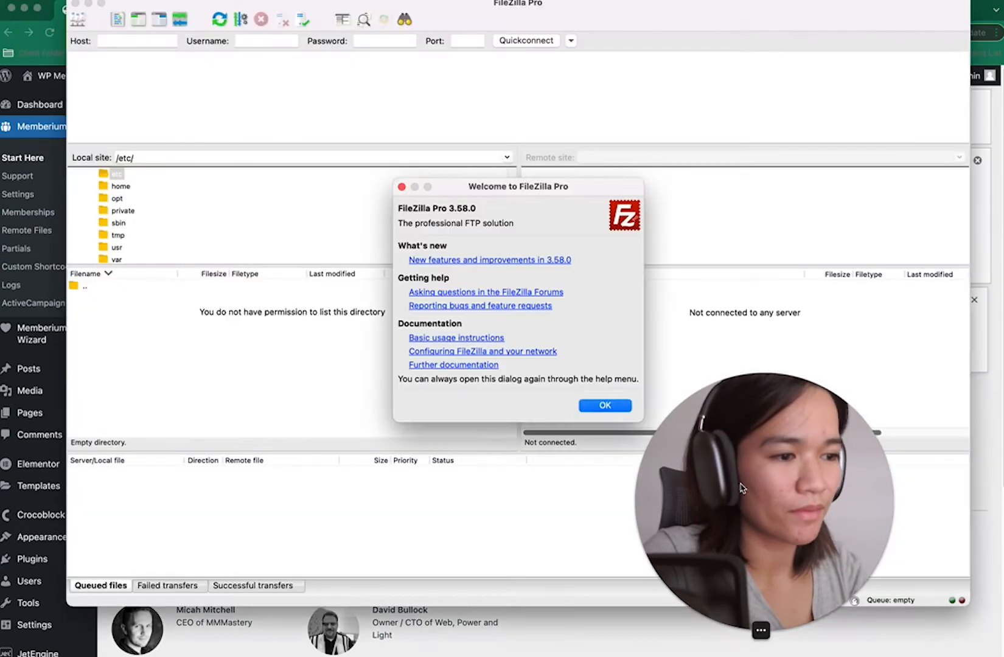
{"action": "left_click_drag", "start_coordinate": [742, 489], "coordinate": [130, 484]}
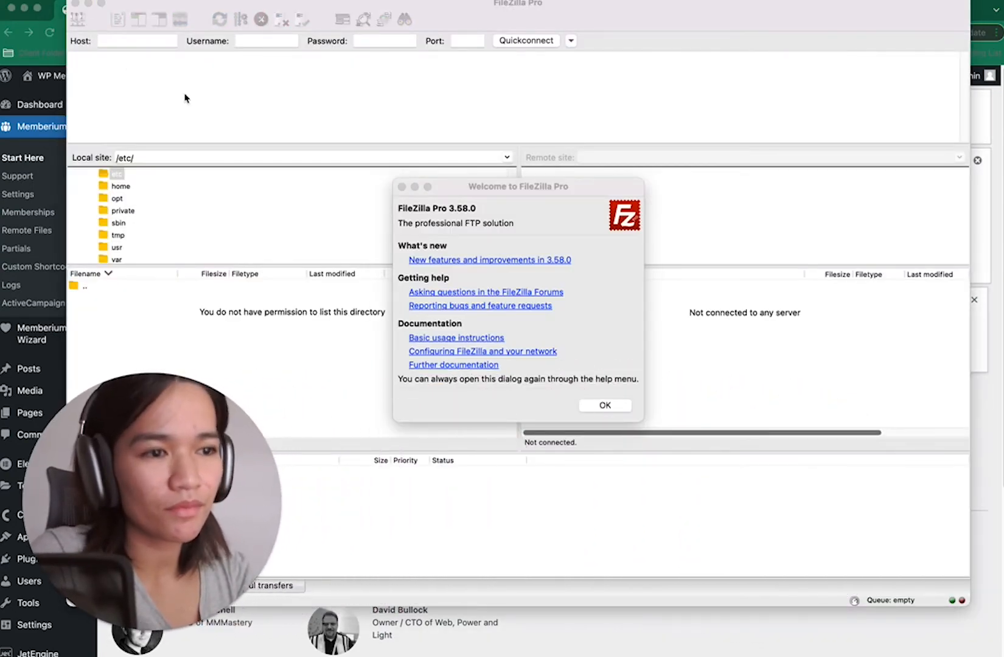
{"action": "left_click", "coordinate": [608, 410]}
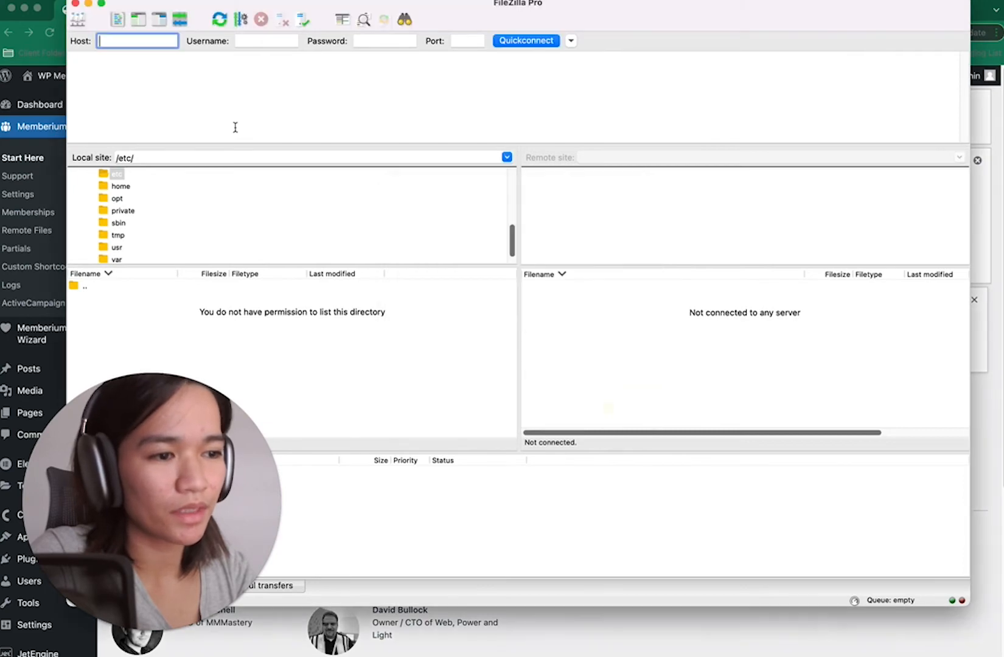
{"action": "left_click", "coordinate": [77, 20]}
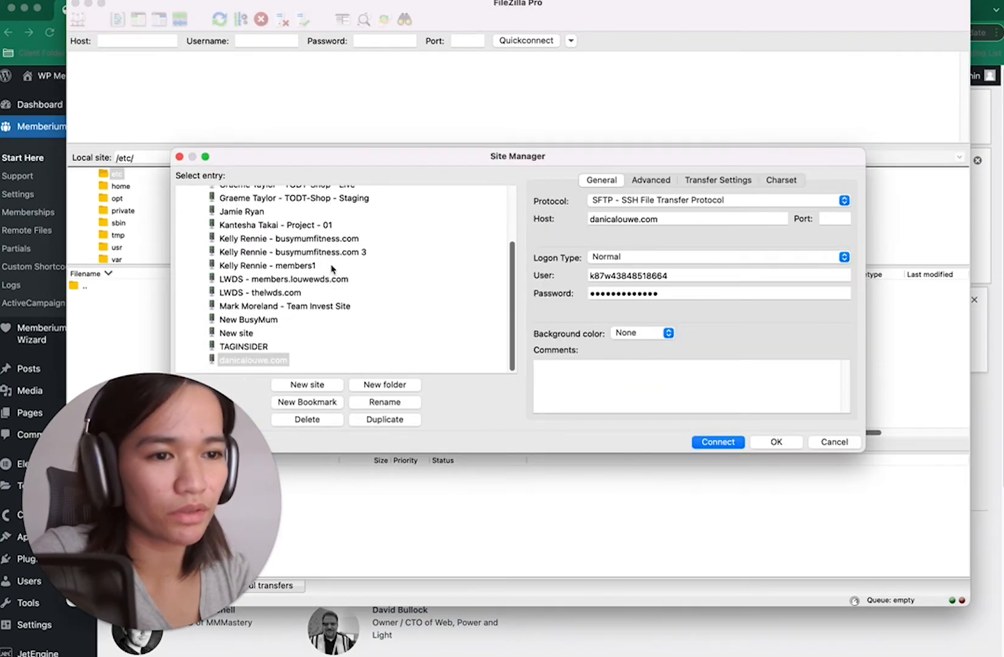
{"action": "scroll", "coordinate": [329, 267], "scroll_direction": "down", "scroll_amount": 3}
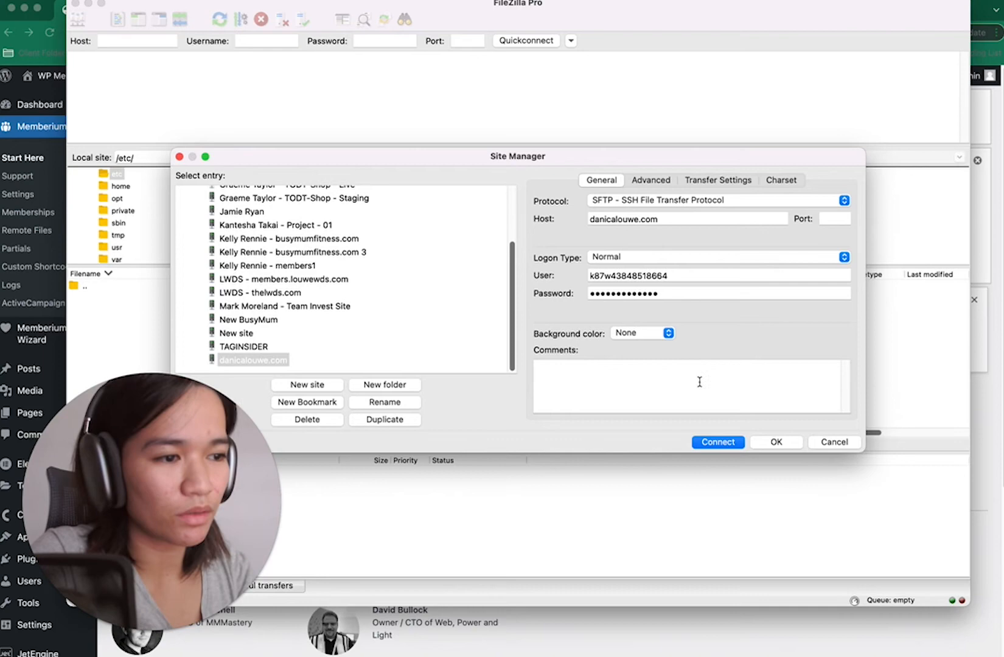
{"action": "left_click", "coordinate": [721, 445]}
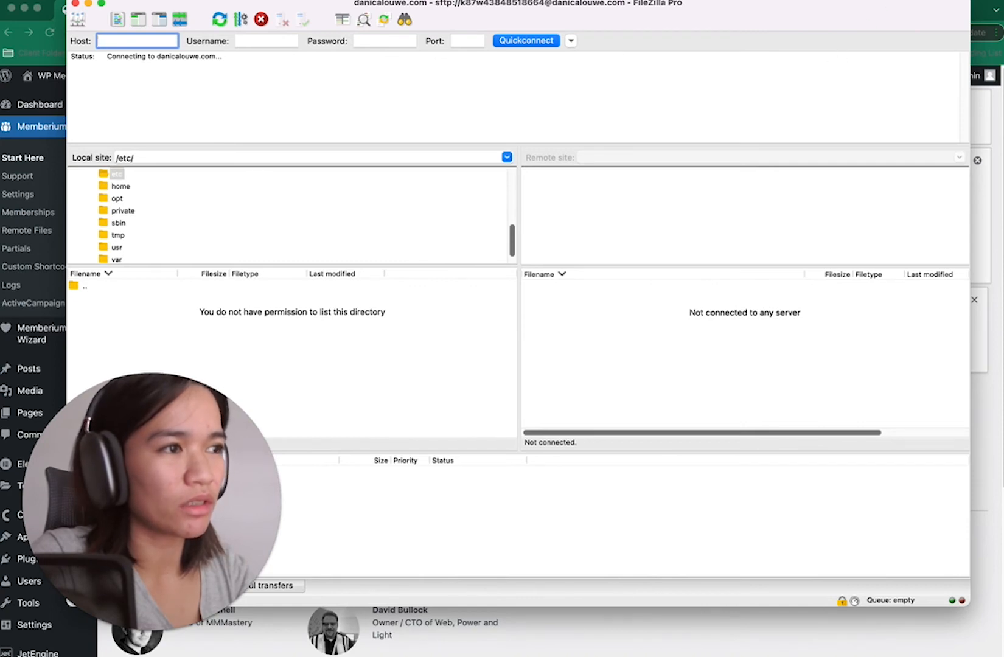
{"action": "left_click", "coordinate": [767, 0]}
{"action": "left_click", "coordinate": [874, 41]}
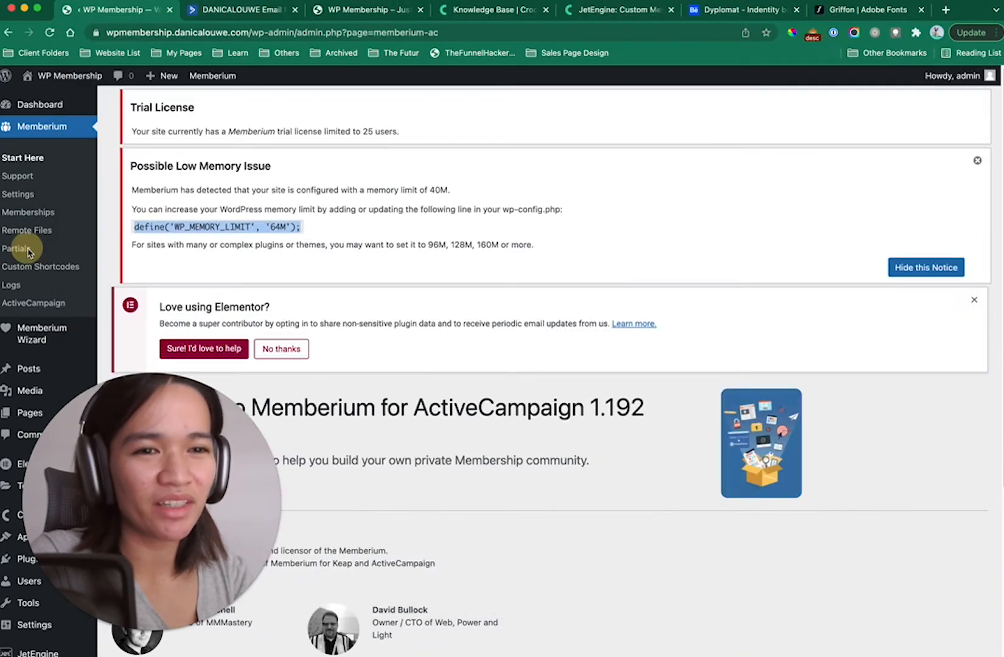
Load the site's cPanel login on port 2083 in a new browser tab
{"action": "left_click", "coordinate": [28, 253]}
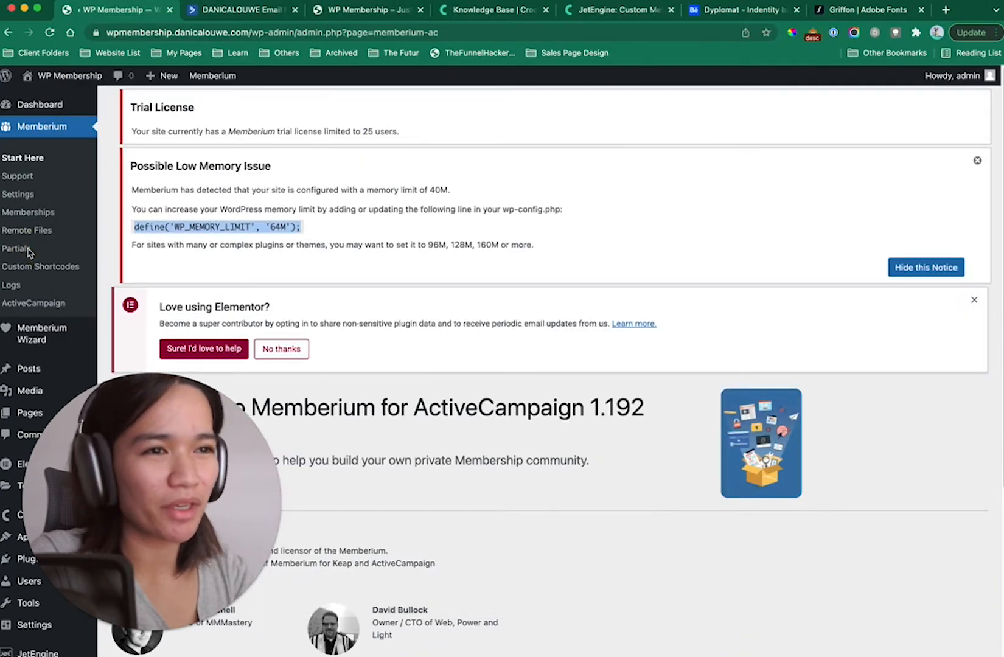
{"action": "left_click", "coordinate": [948, 11]}
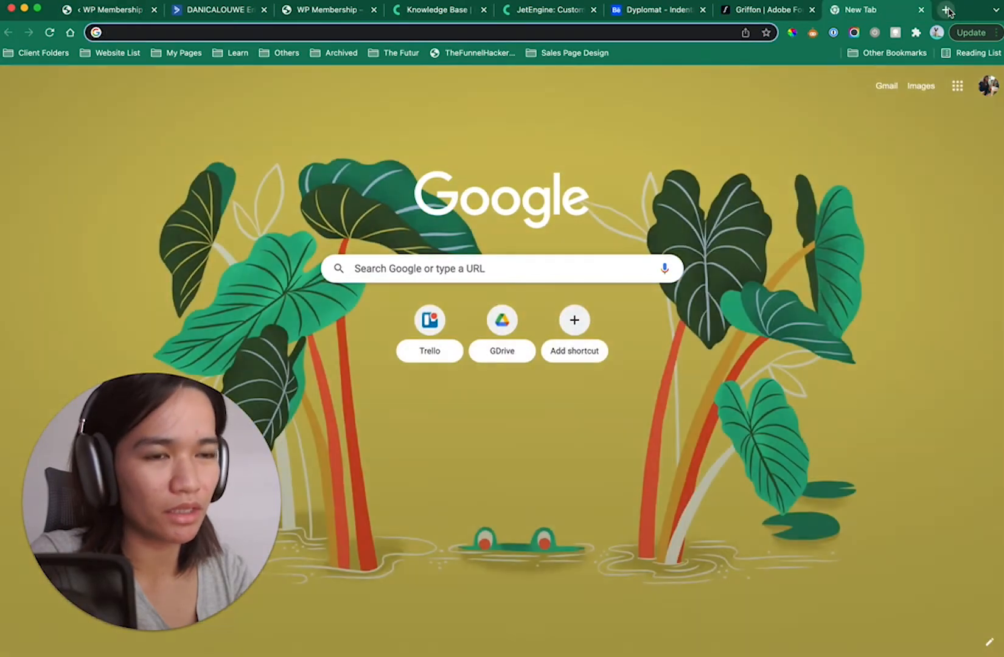
{"action": "type", "text": "danica"}
{"action": "key", "text": "Return"}
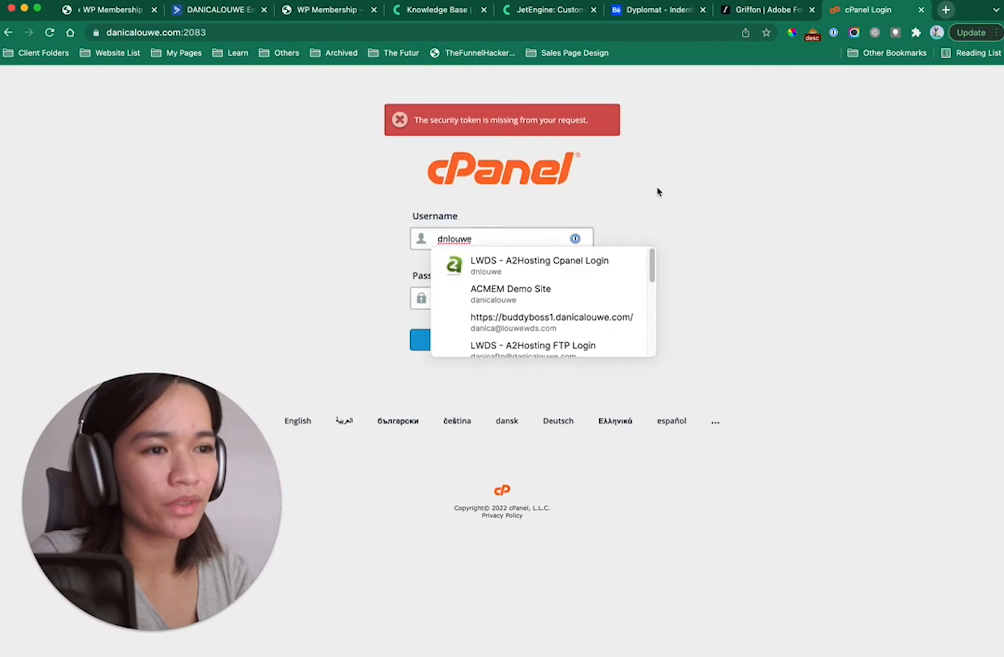
Log in to cPanel with the saved credentials and open File Manager
{"action": "left_click", "coordinate": [551, 272]}
{"action": "left_click", "coordinate": [526, 344]}
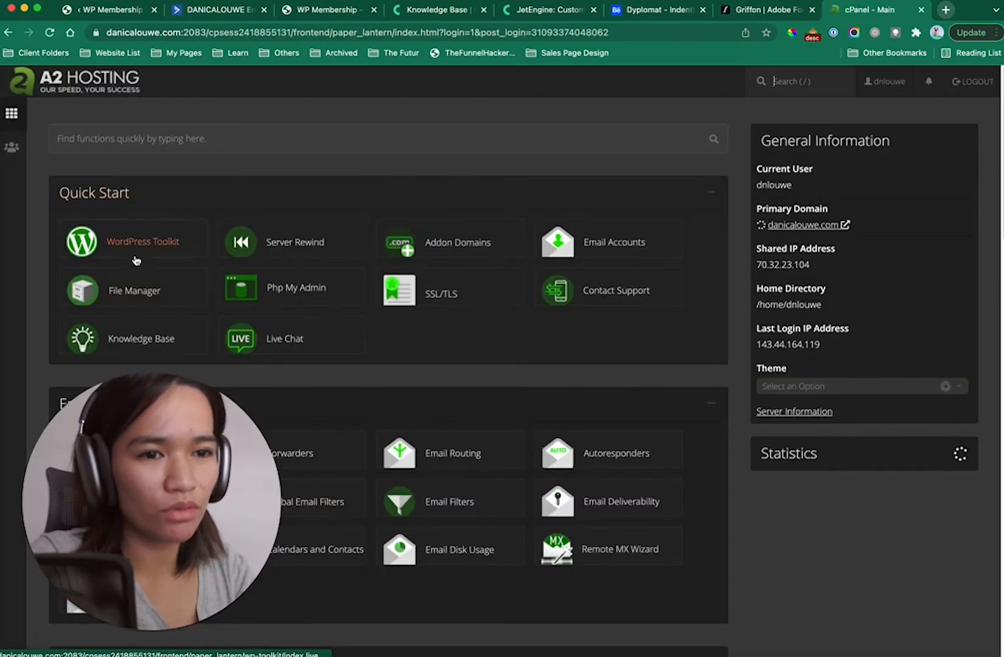
{"action": "left_click", "coordinate": [145, 293]}
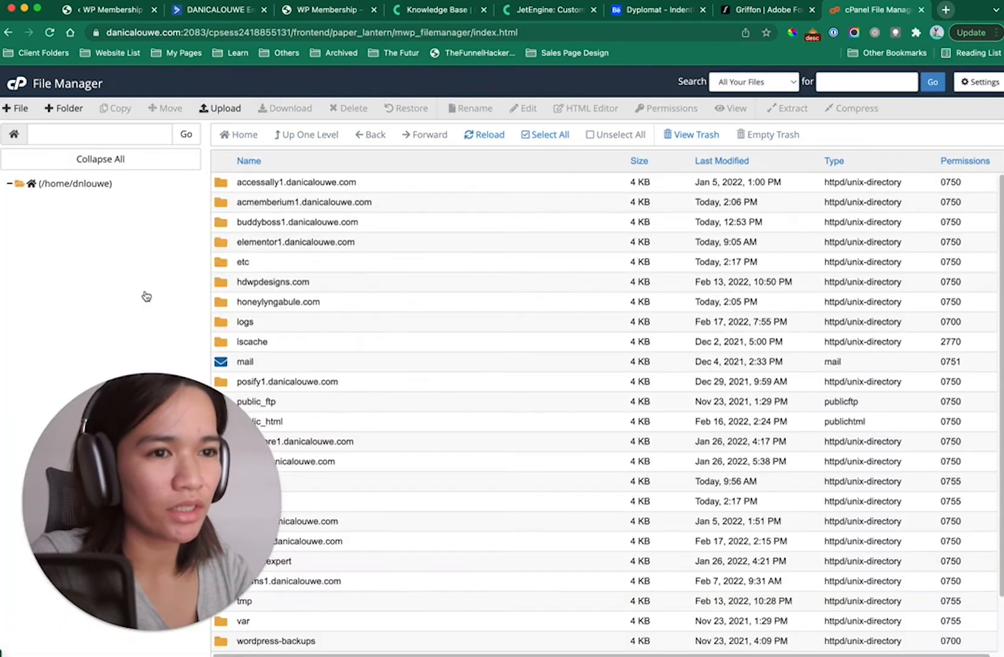
Open the wpmembership site folder to list its WordPress files
{"action": "scroll", "coordinate": [313, 242], "scroll_direction": "down", "scroll_amount": 3}
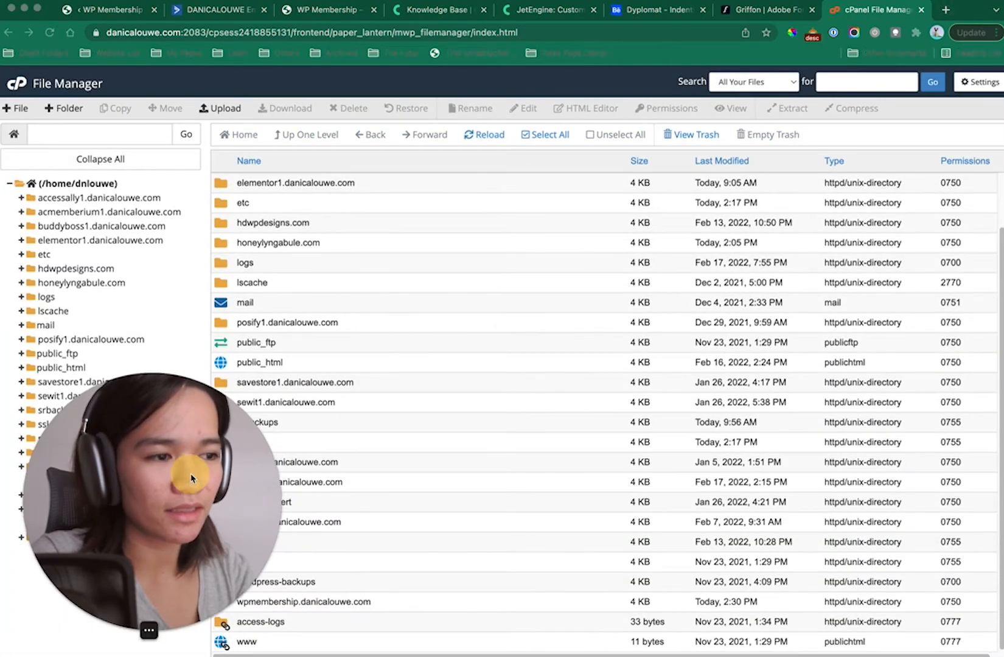
{"action": "left_click_drag", "start_coordinate": [183, 481], "coordinate": [859, 410]}
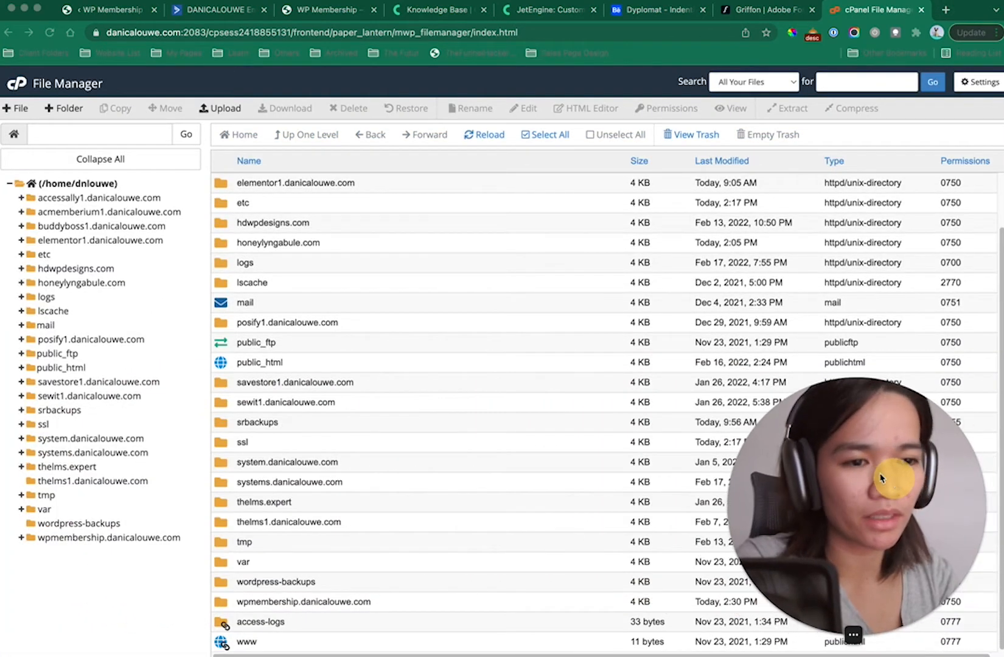
{"action": "scroll", "coordinate": [391, 392], "scroll_direction": "up", "scroll_amount": 3}
{"action": "scroll", "coordinate": [288, 483], "scroll_direction": "down", "scroll_amount": 3}
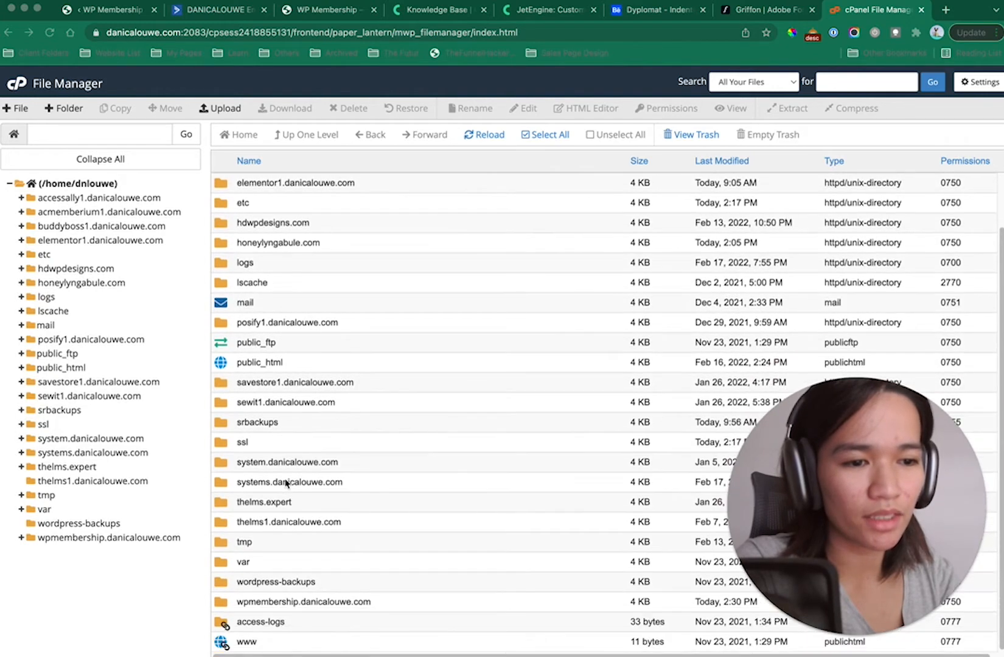
{"action": "left_click", "coordinate": [227, 605]}
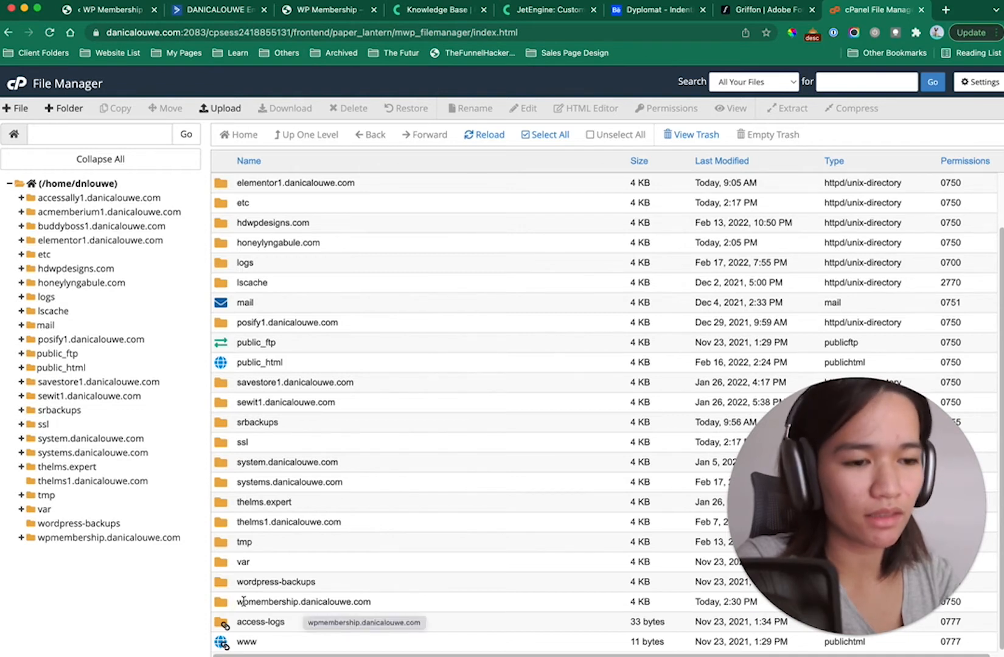
{"action": "double_click", "coordinate": [225, 606]}
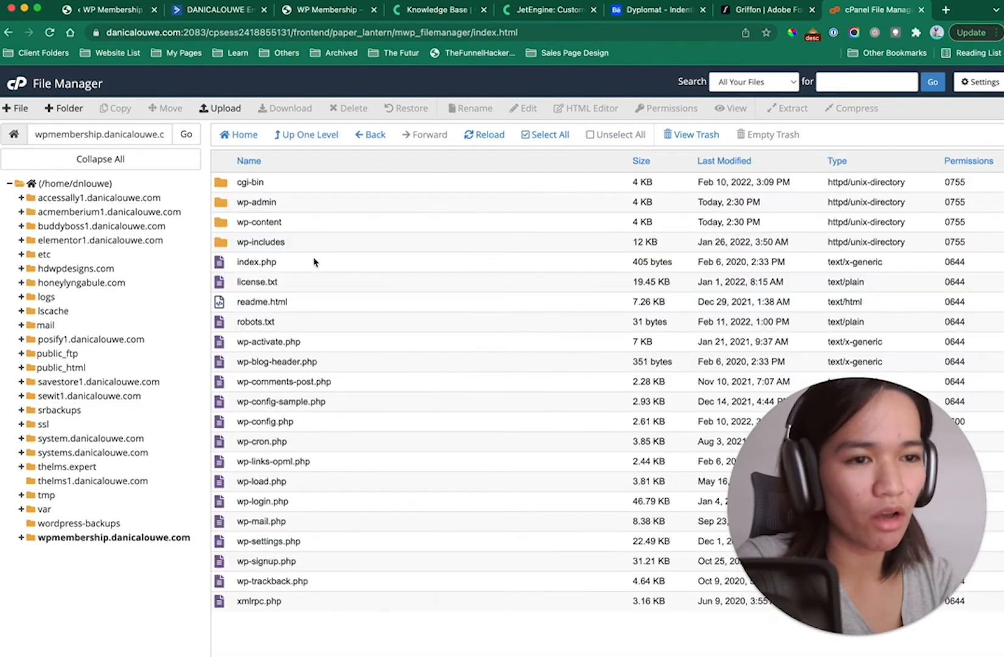
Open wp-config.php in the cPanel file editor
{"action": "left_click", "coordinate": [230, 424]}
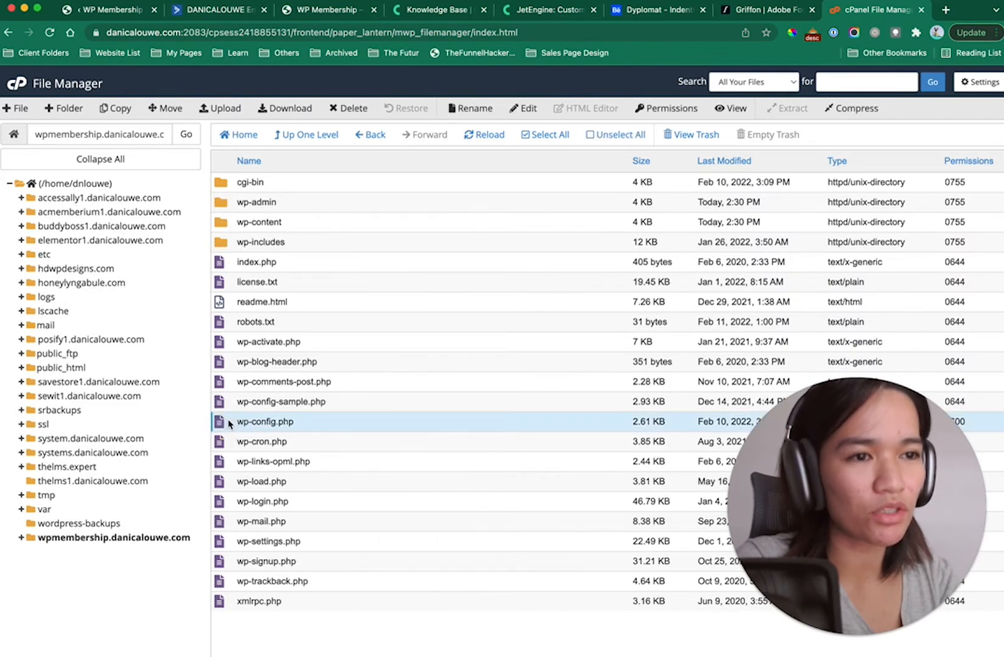
{"action": "right_click", "coordinate": [229, 425]}
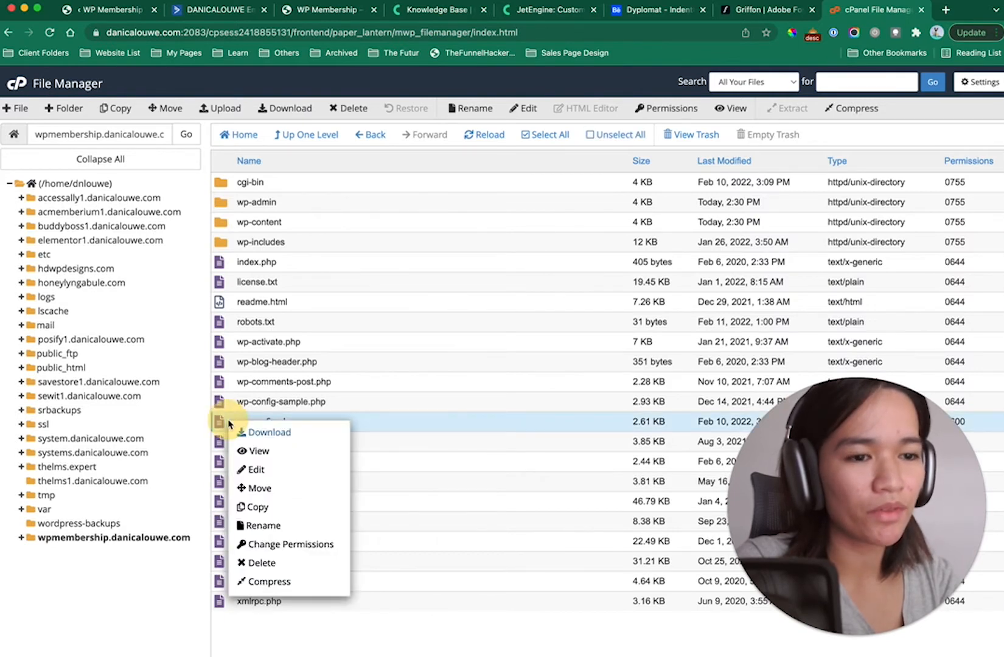
{"action": "left_click", "coordinate": [265, 476]}
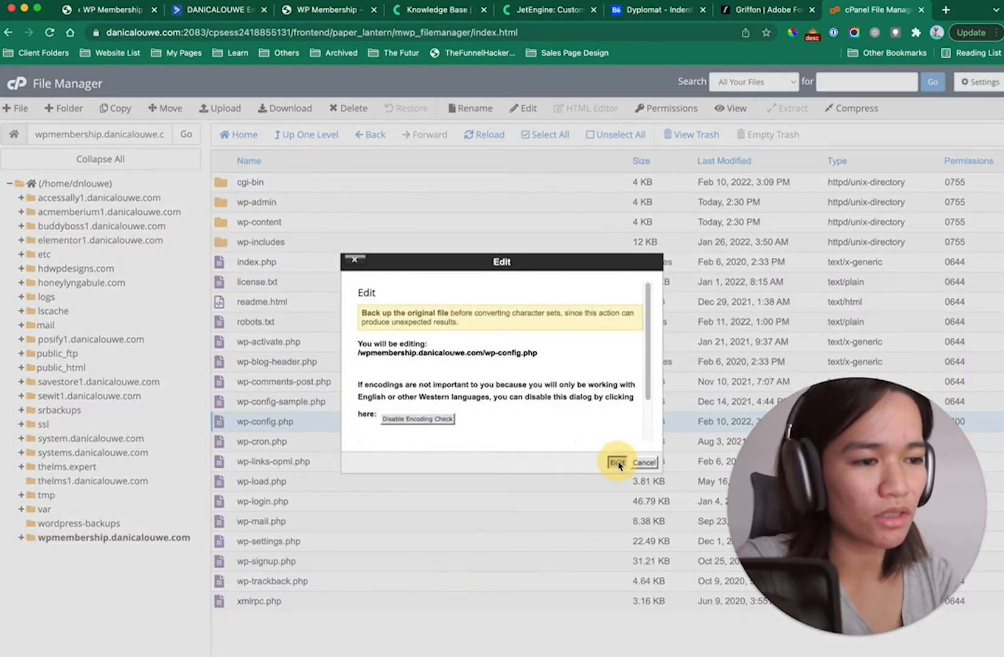
{"action": "left_click", "coordinate": [617, 463]}
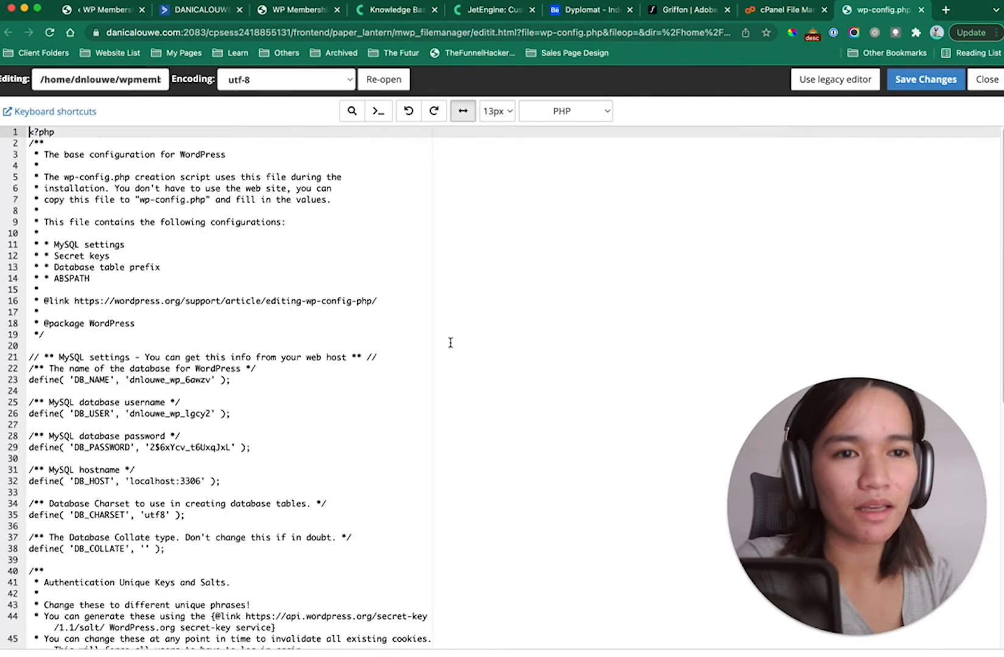
Paste define('WP_MEMORY_LIMIT', '64M'); below the header comment and save wp-config.php
{"action": "left_click", "coordinate": [93, 343]}
{"action": "key", "text": "Return"}
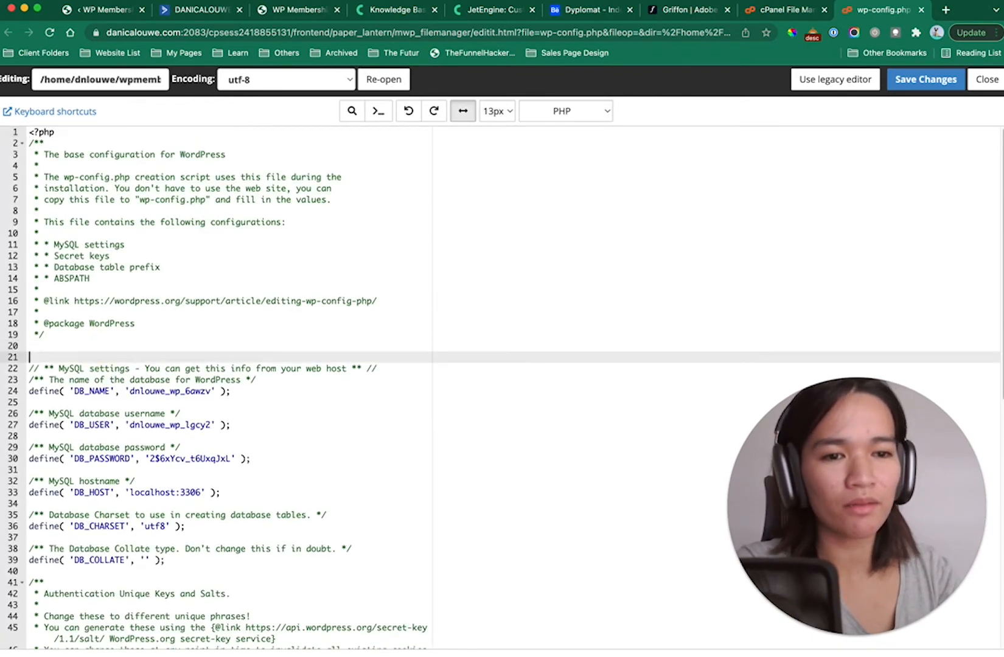
{"action": "type", "text": "define('WP_MEMORY_LIMIT', '64M');"}
{"action": "key", "text": "Return"}
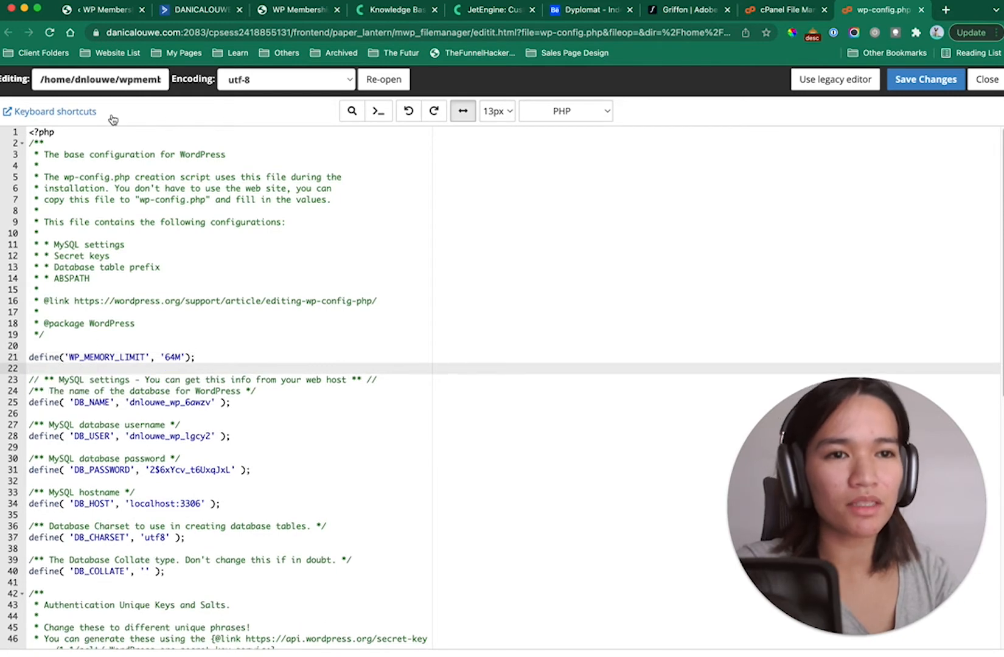
{"action": "left_click", "coordinate": [115, 11]}
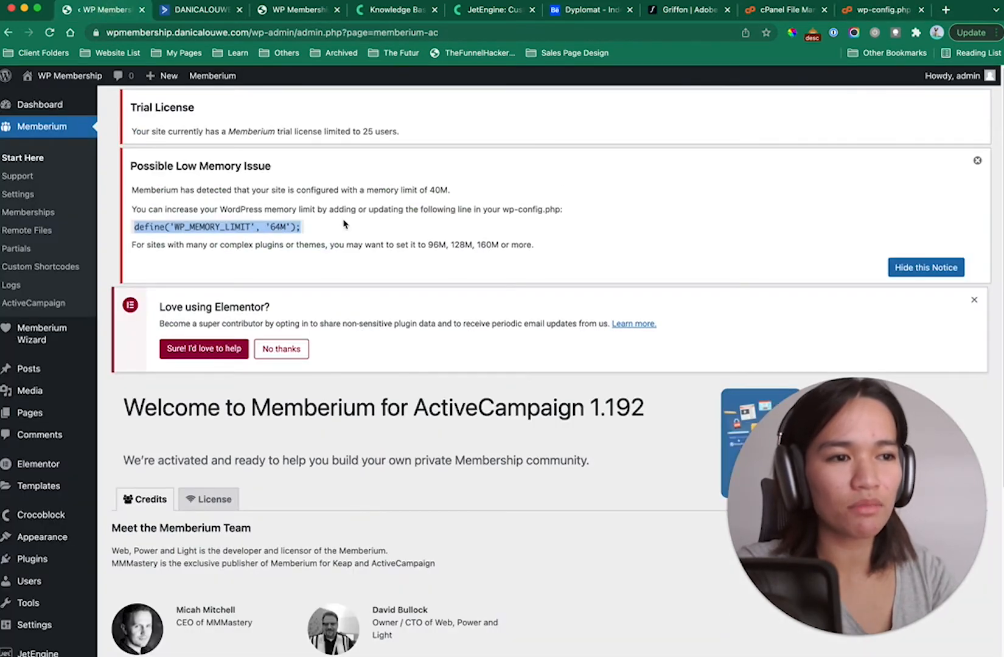
{"action": "left_click", "coordinate": [880, 13]}
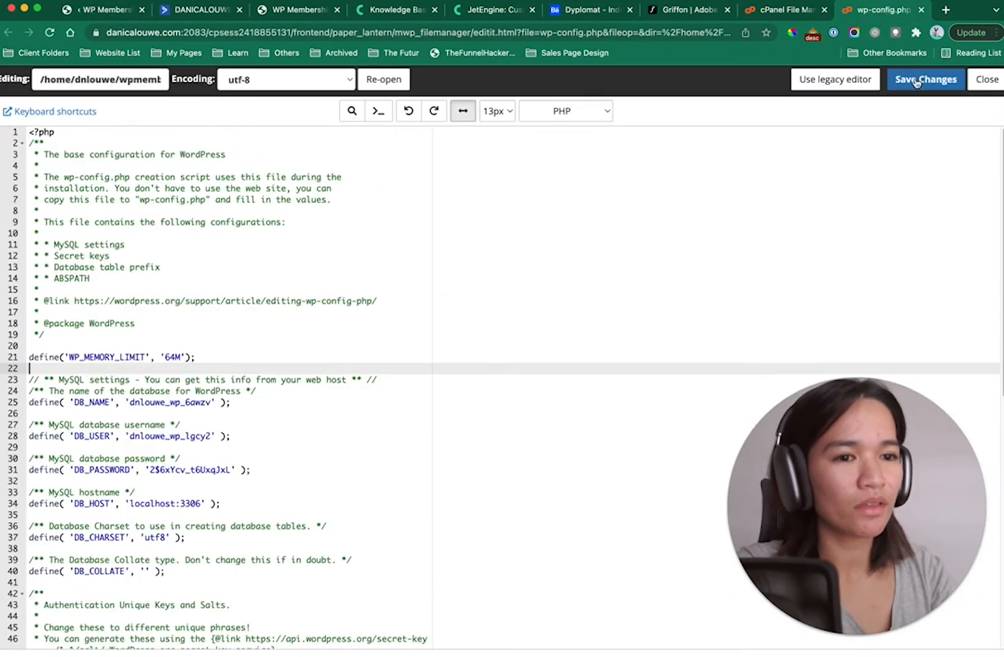
{"action": "left_click", "coordinate": [917, 80]}
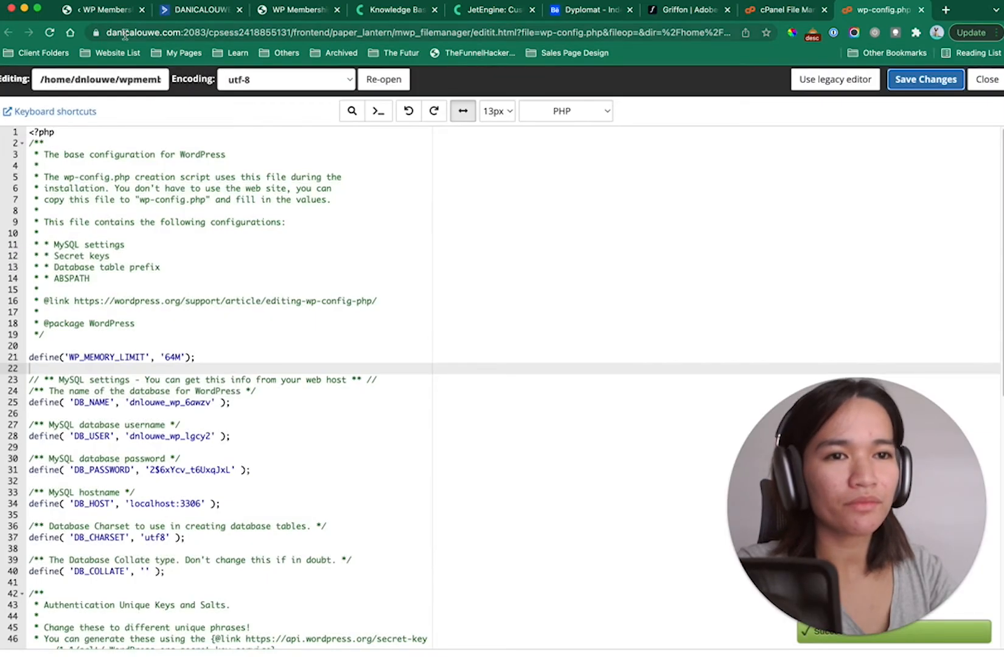
{"action": "left_click", "coordinate": [97, 11]}
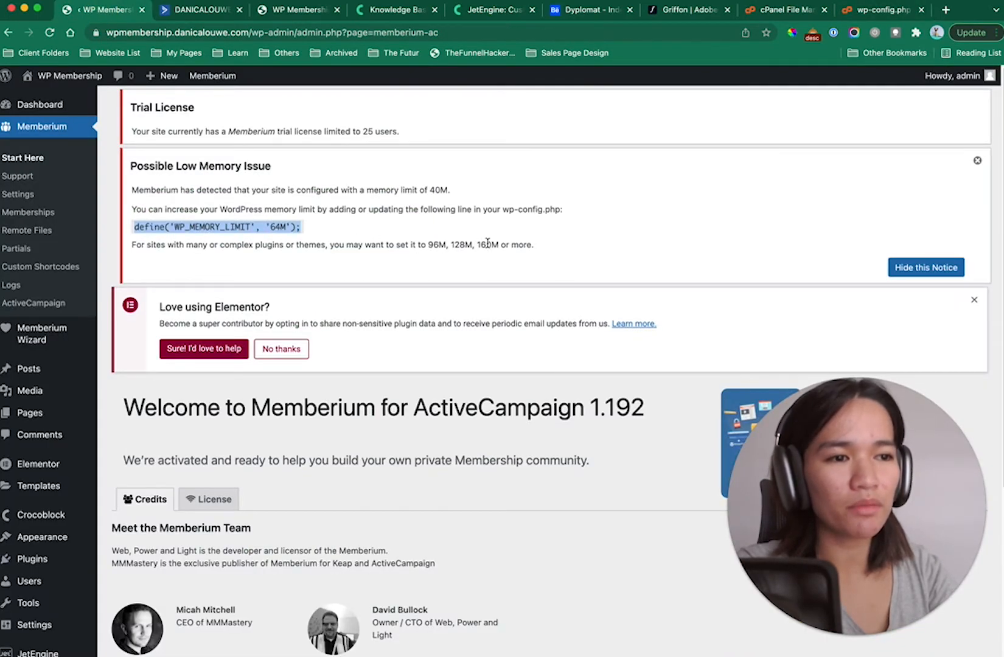
Reload the Memberium welcome page to confirm the low-memory warning is gone
{"action": "mouse_move", "coordinate": [489, 244]}
{"action": "left_mouse_down"}
{"action": "mouse_move", "coordinate": [472, 243]}
{"action": "mouse_move", "coordinate": [504, 245]}
{"action": "mouse_move", "coordinate": [488, 244]}
{"action": "left_mouse_up"}
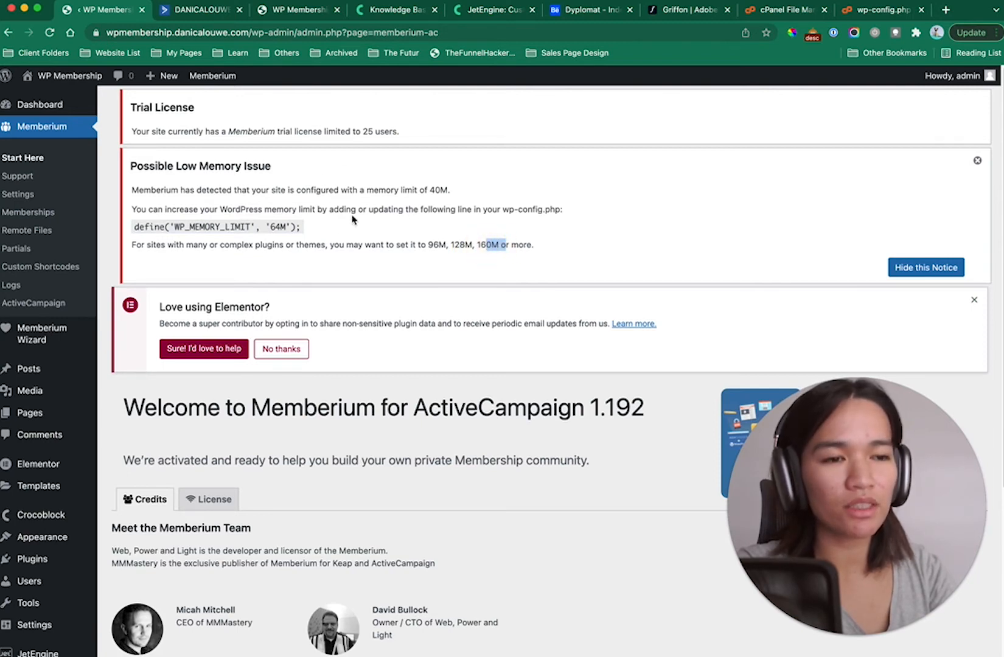
{"action": "left_click", "coordinate": [457, 245]}
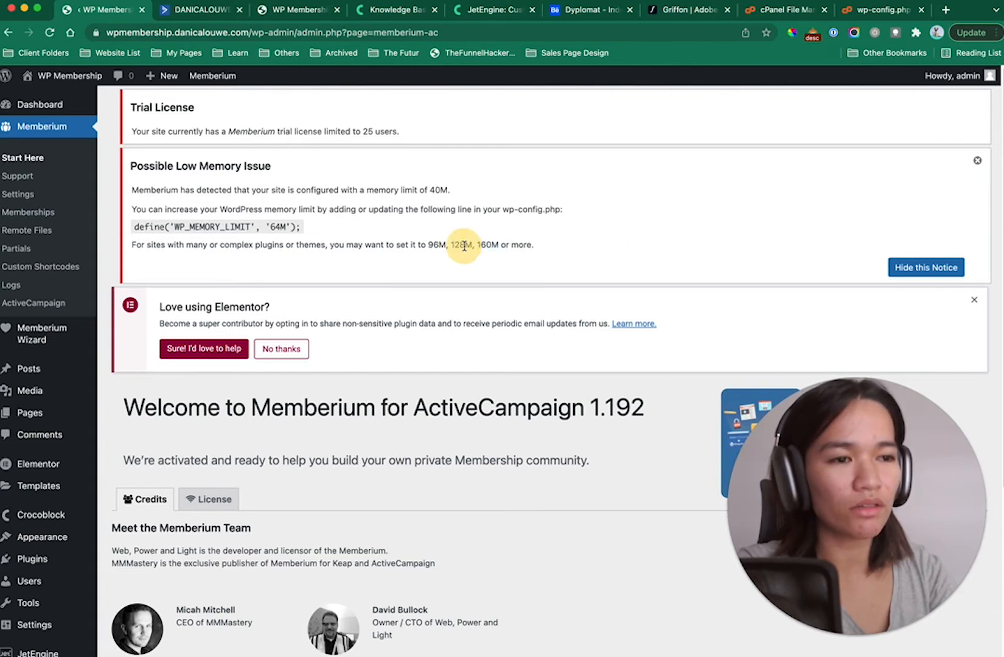
{"action": "left_click", "coordinate": [53, 158]}
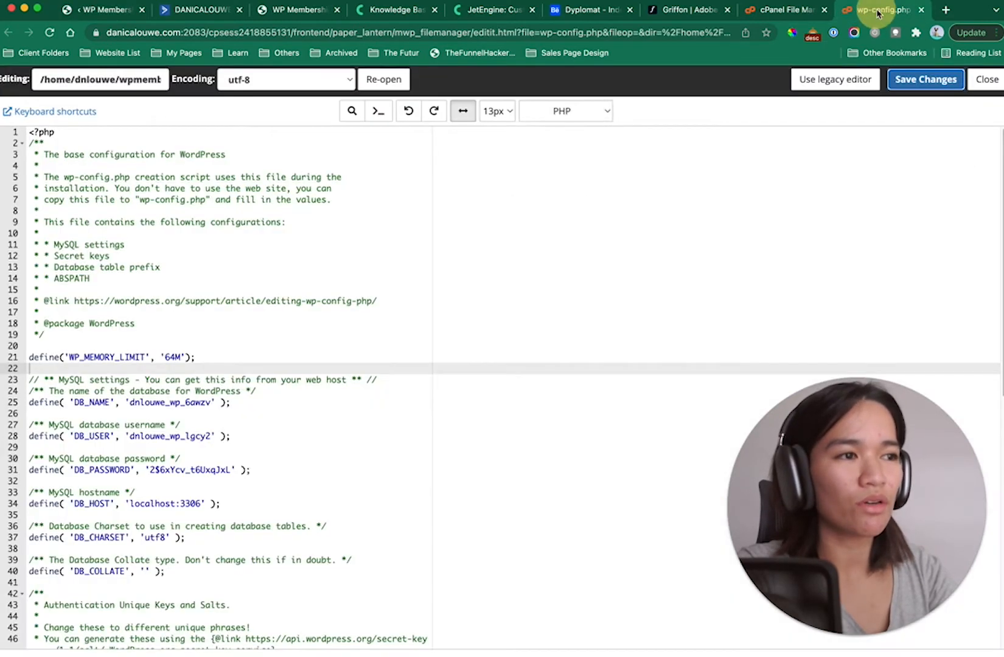
Close the cPanel File Manager and wp-config.php tabs and return to WP Membership
{"action": "left_click", "coordinate": [882, 10]}
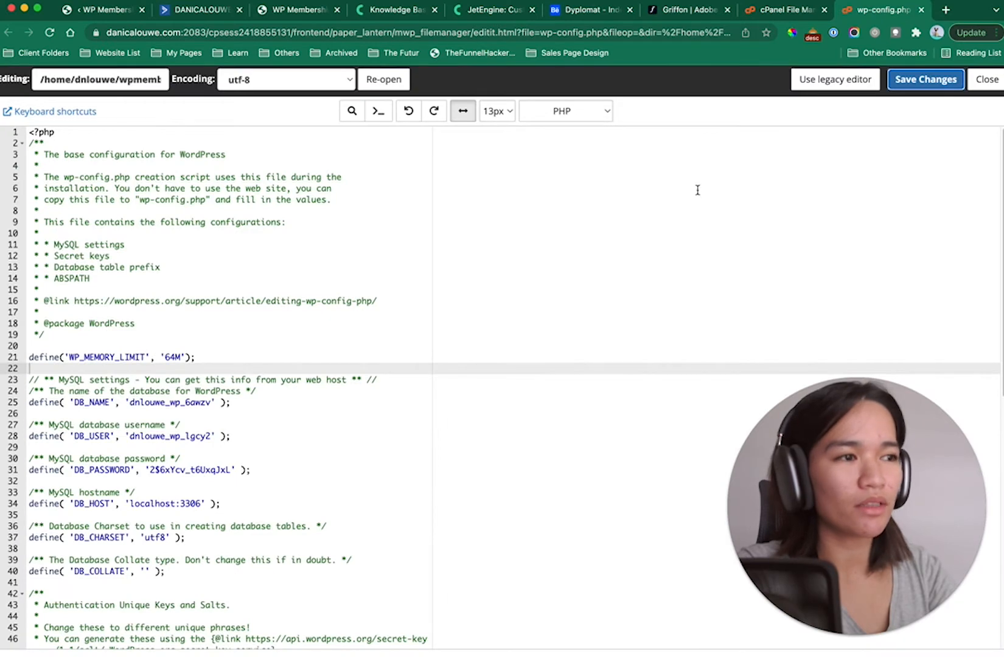
{"action": "left_click", "coordinate": [824, 10]}
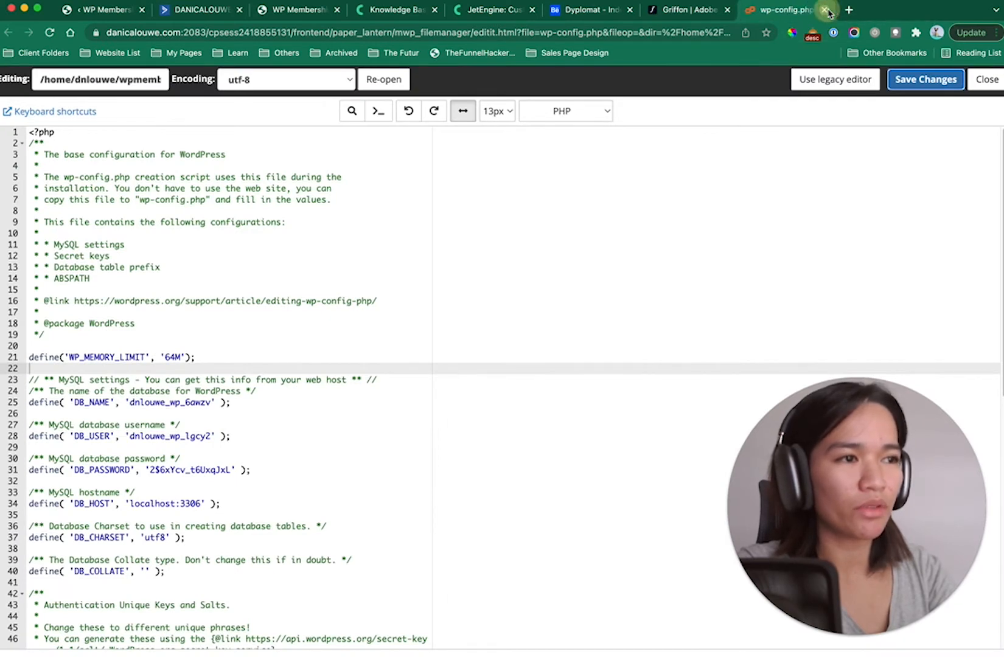
{"action": "left_click", "coordinate": [826, 11]}
{"action": "left_click", "coordinate": [109, 11]}
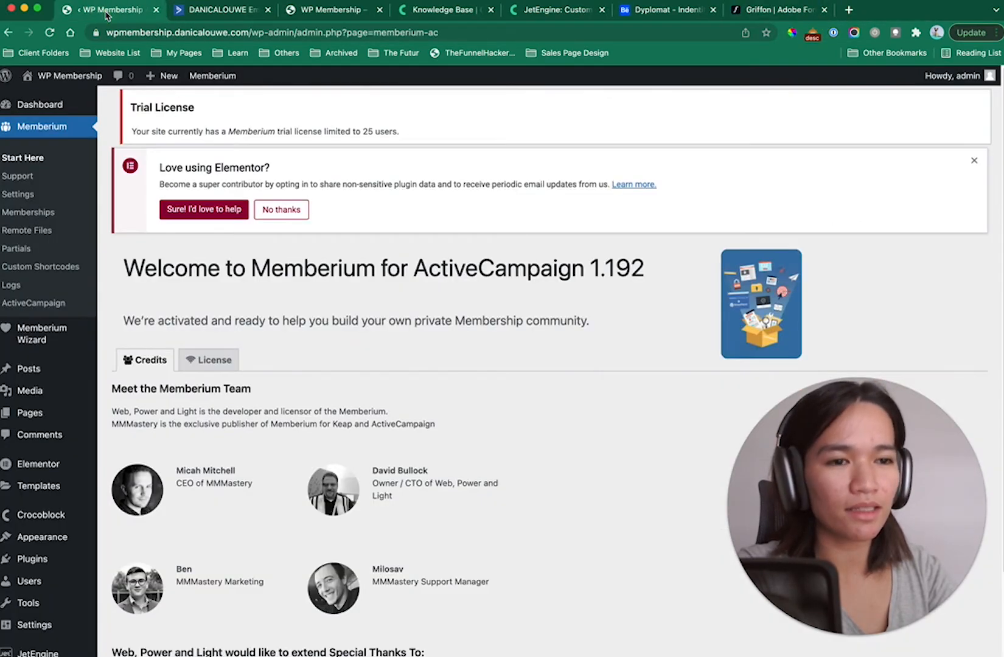
{"action": "scroll", "coordinate": [433, 241], "scroll_direction": "down", "scroll_amount": 3}
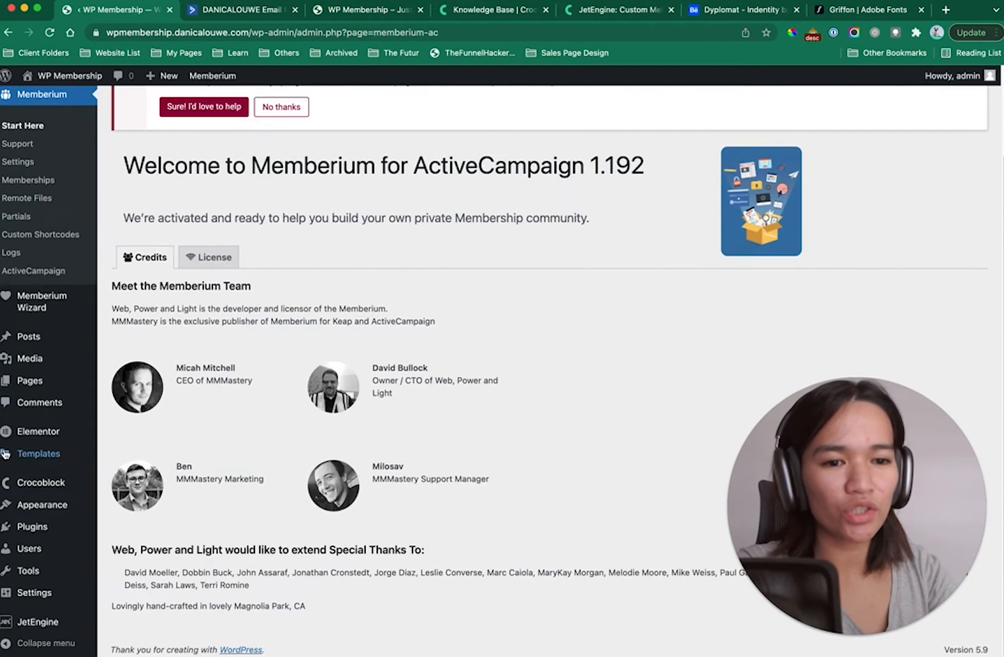
In Installed Plugins, deactivate Fullwidth Page Templates and the Memberium Installation Wizard
{"action": "left_click", "coordinate": [51, 529]}
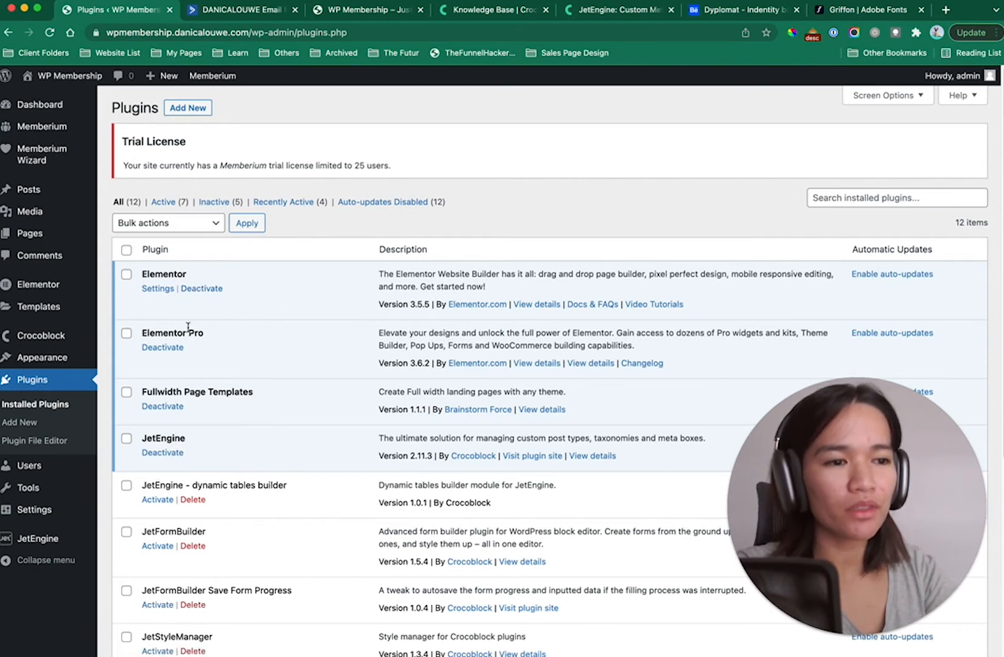
{"action": "left_click_drag", "start_coordinate": [253, 394], "coordinate": [182, 394]}
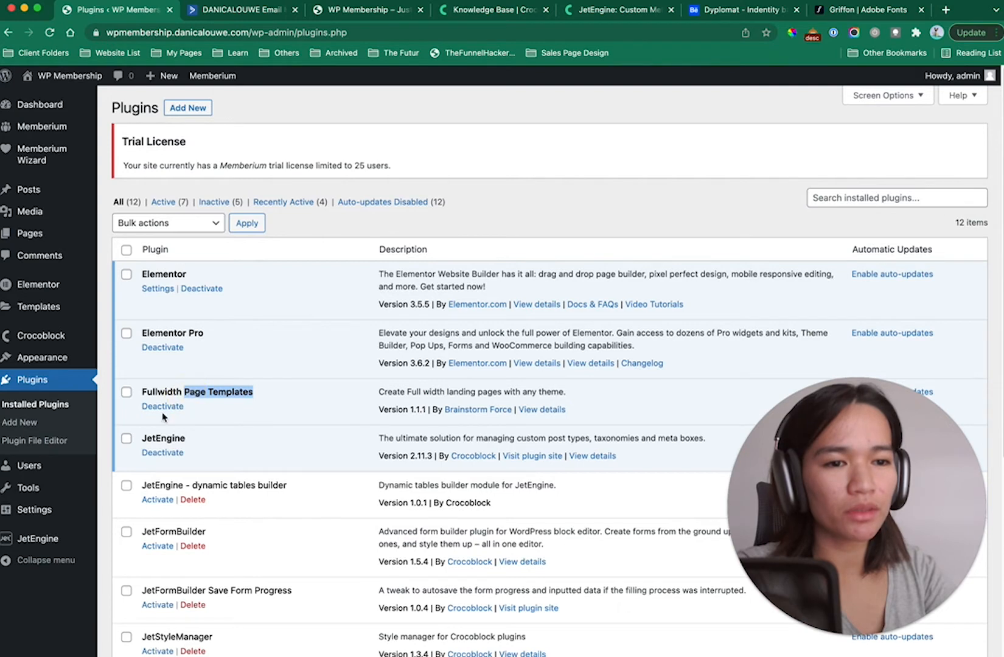
{"action": "left_click", "coordinate": [164, 409]}
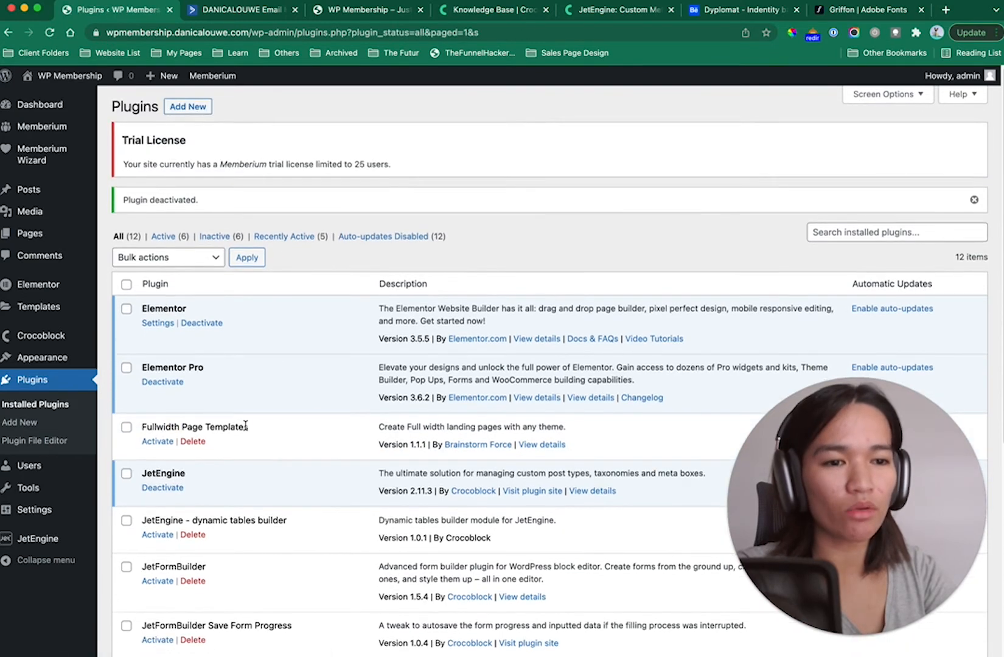
{"action": "scroll", "coordinate": [243, 426], "scroll_direction": "down", "scroll_amount": 3}
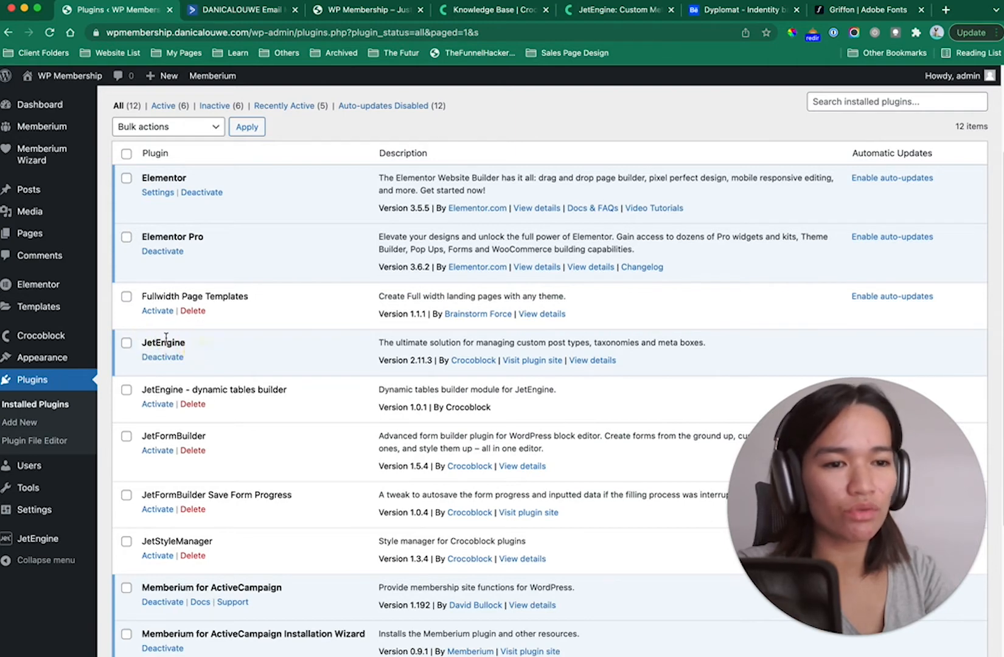
{"action": "scroll", "coordinate": [310, 389], "scroll_direction": "down", "scroll_amount": 5}
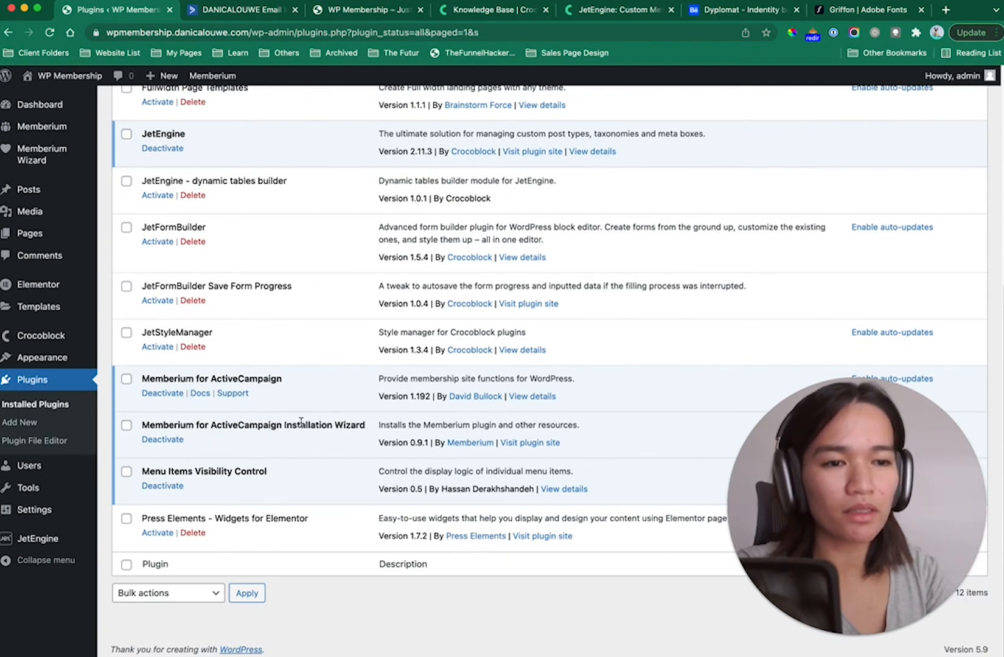
{"action": "left_click", "coordinate": [173, 444]}
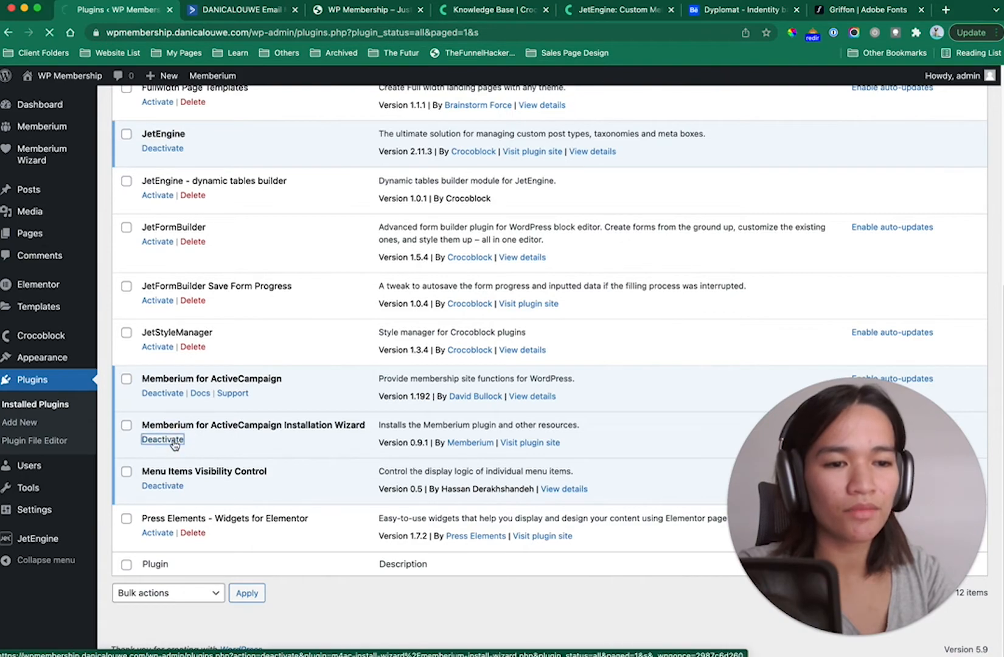
Deactivate Menu Items Visibility Control, then filter the list to active plugins only
{"action": "scroll", "coordinate": [492, 463], "scroll_direction": "down", "scroll_amount": 5}
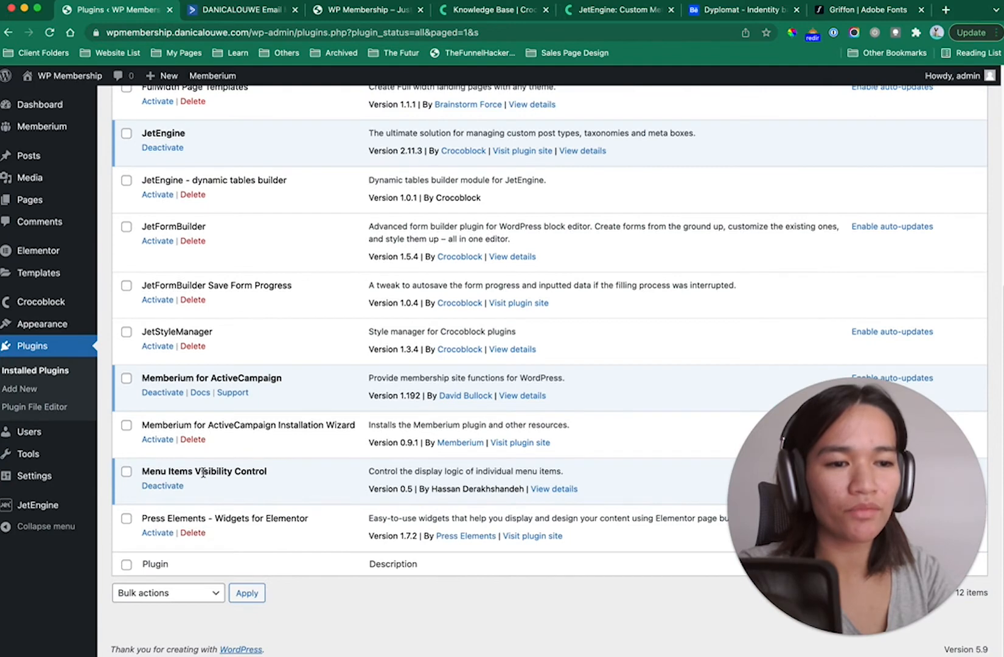
{"action": "left_click_drag", "start_coordinate": [204, 472], "coordinate": [267, 472]}
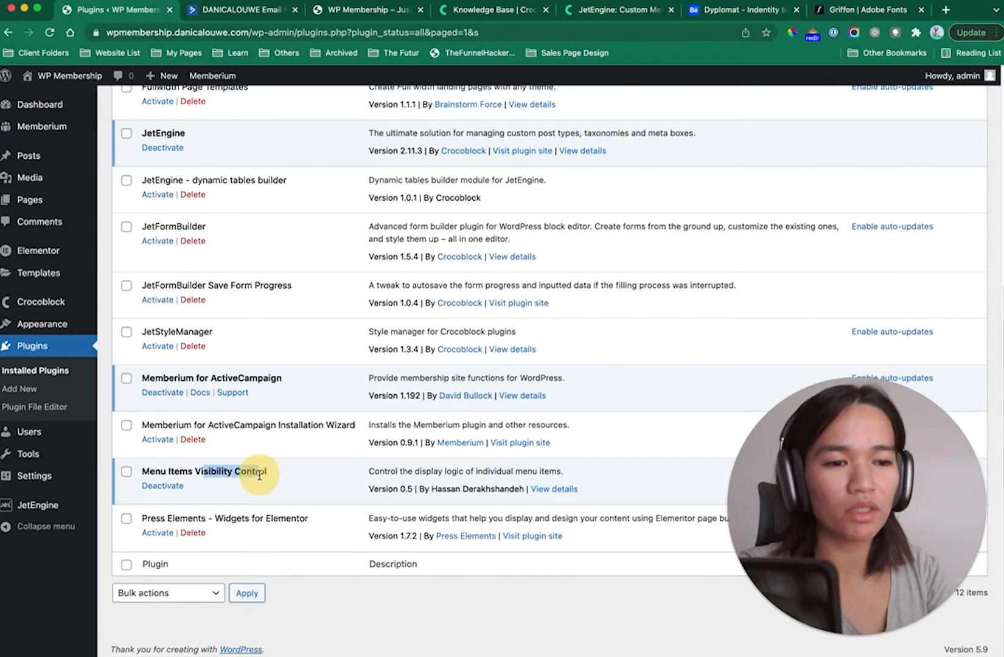
{"action": "left_click", "coordinate": [178, 487]}
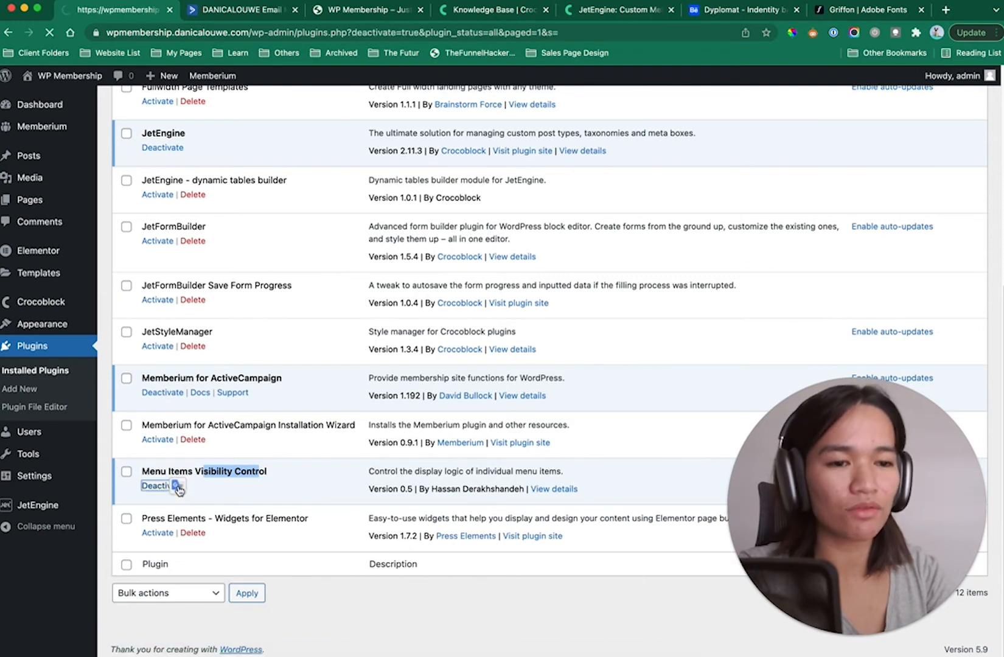
{"action": "scroll", "coordinate": [247, 474], "scroll_direction": "down", "scroll_amount": 6}
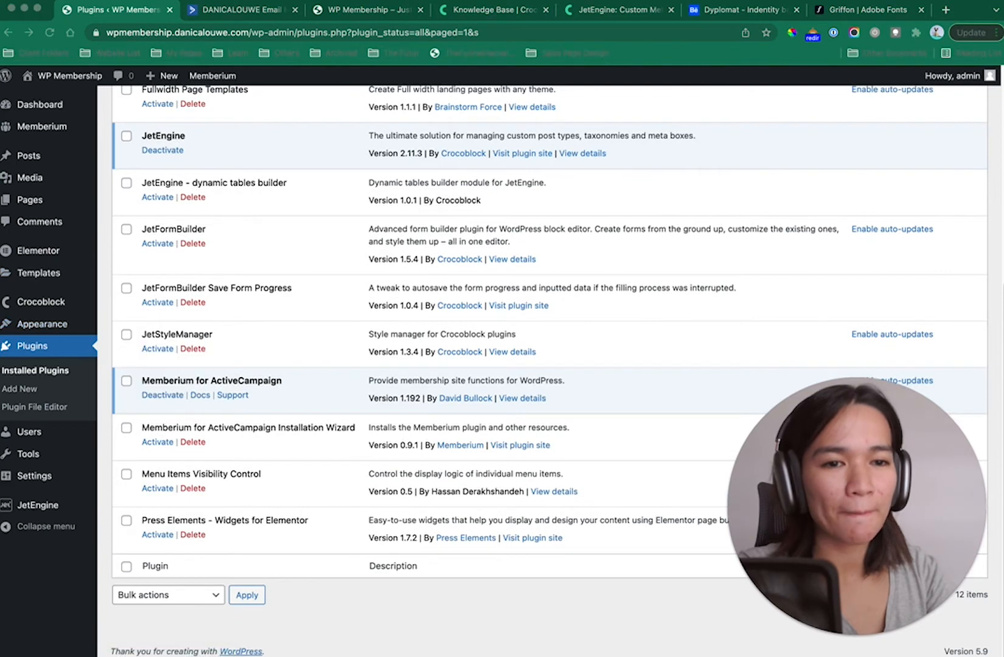
{"action": "left_click", "coordinate": [350, 623]}
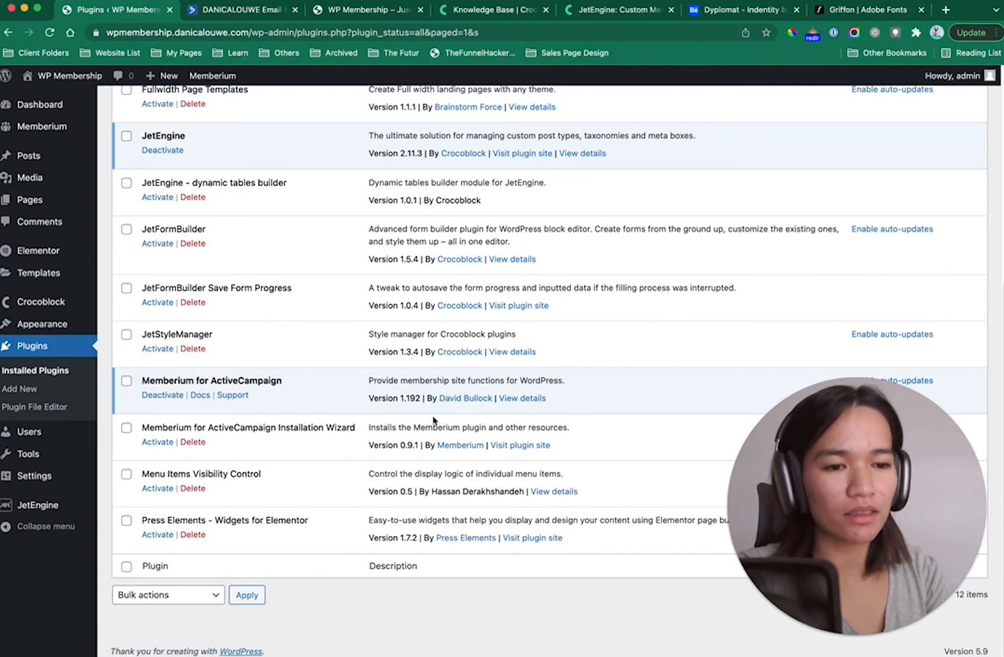
{"action": "scroll", "coordinate": [323, 414], "scroll_direction": "up", "scroll_amount": 10}
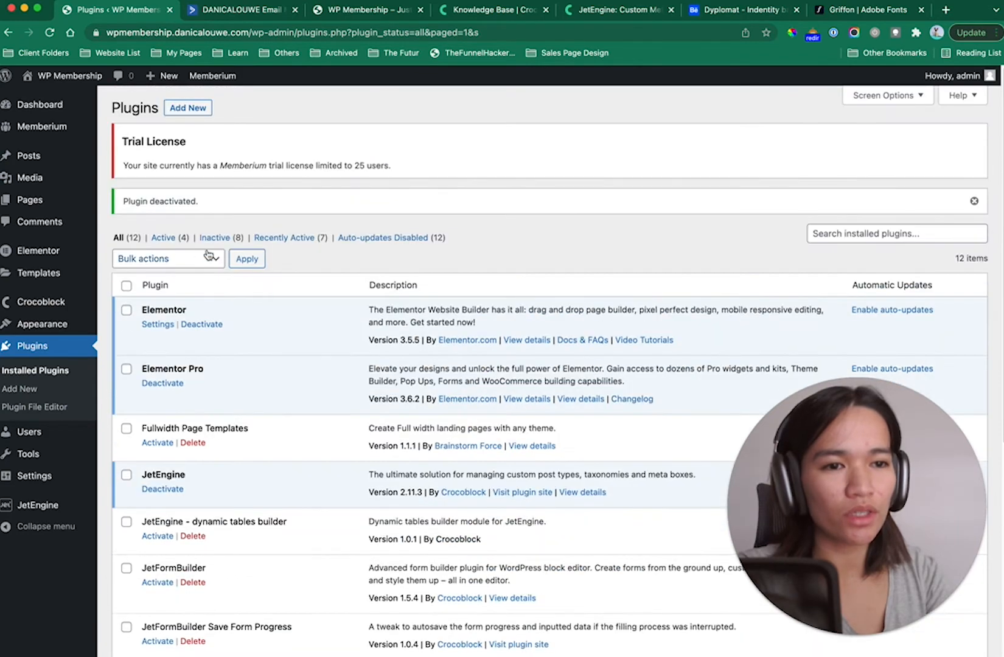
{"action": "left_click", "coordinate": [159, 238]}
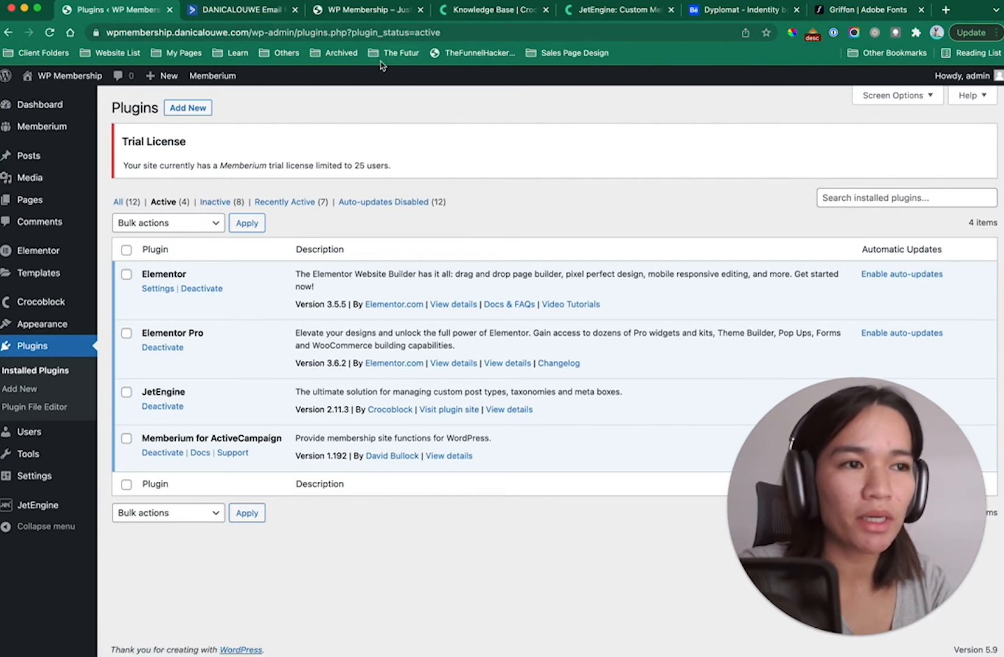
Open the Memberium for ActiveCampaign welcome page and answer No thanks to Elementor's data-sharing notice
{"action": "left_click", "coordinate": [478, 7]}
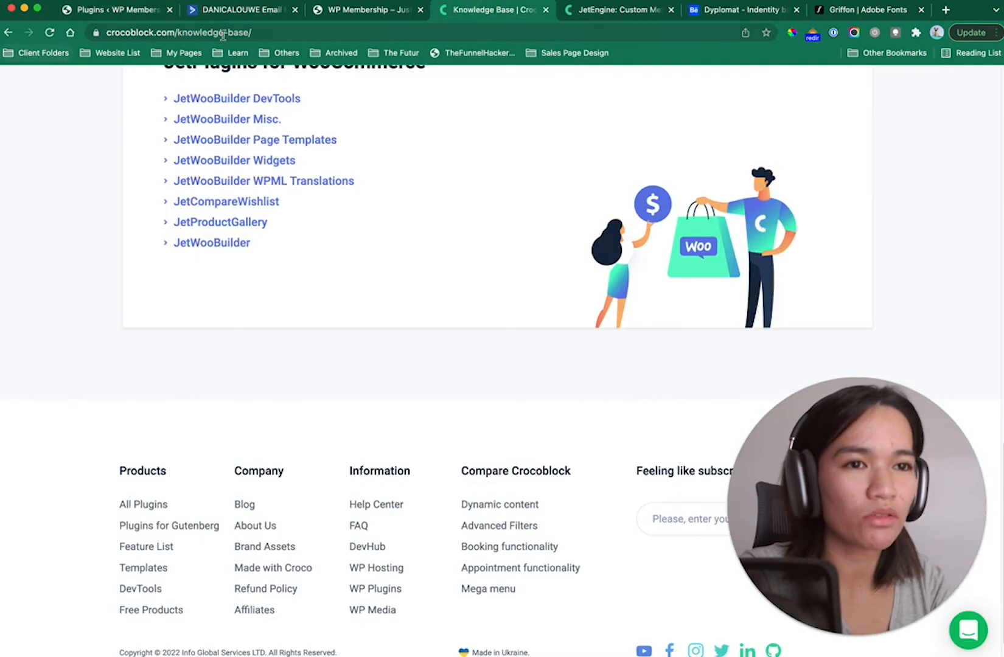
{"action": "left_click", "coordinate": [121, 11]}
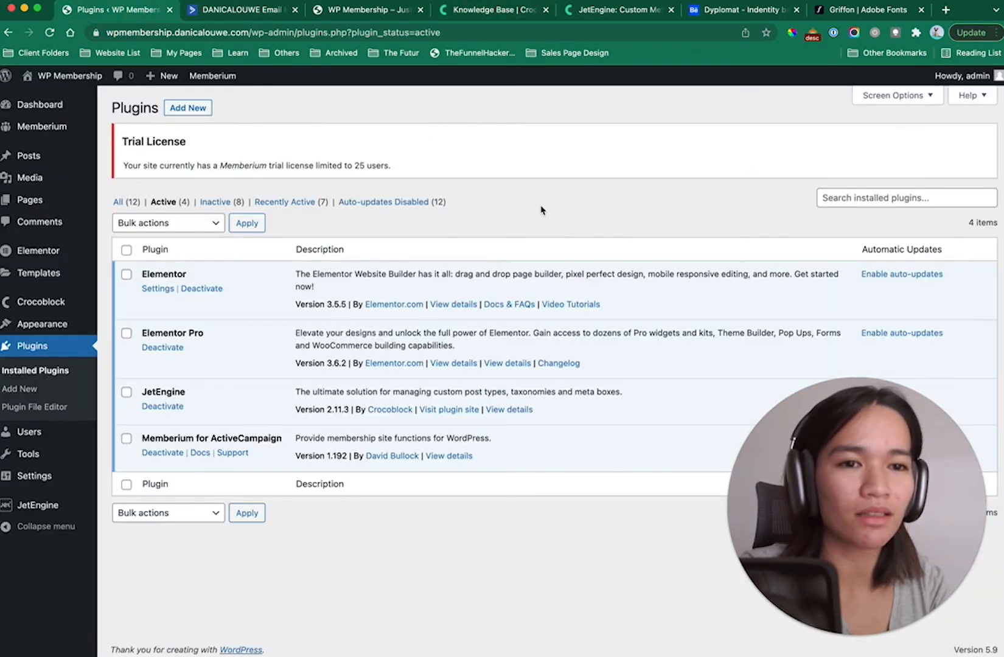
{"action": "left_click", "coordinate": [80, 133]}
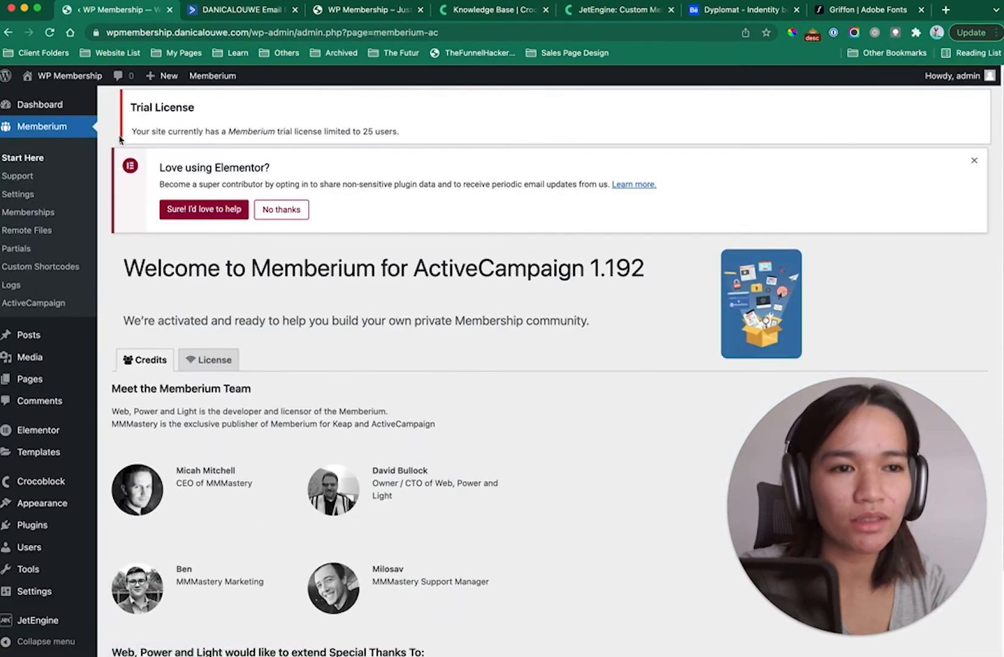
{"action": "left_click", "coordinate": [283, 209]}
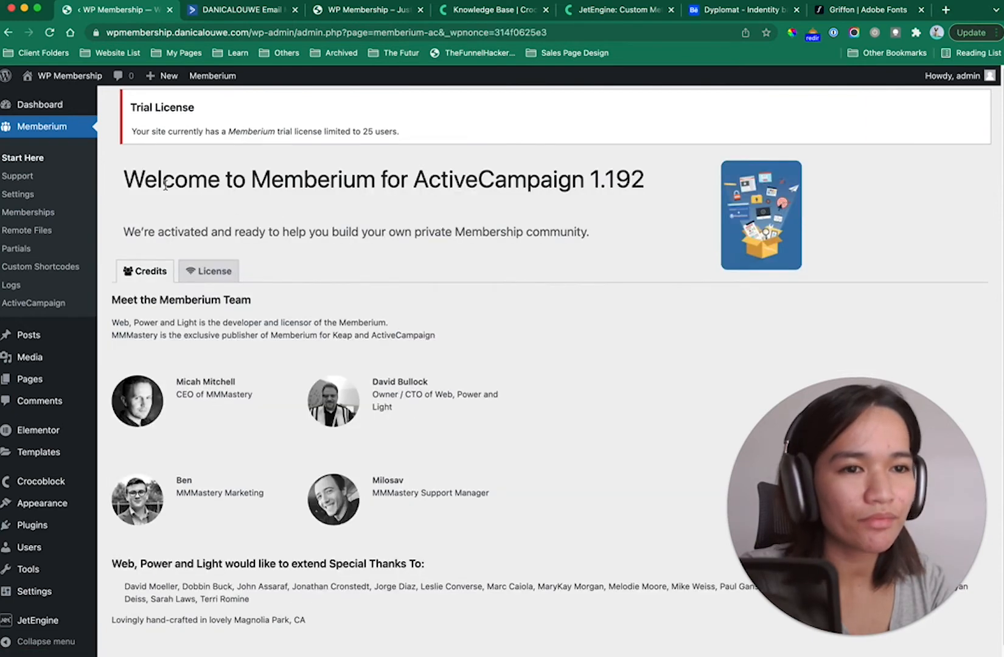
Open Memberium Support and review the ActiveCampaign connection Dashboard
{"action": "left_click", "coordinate": [34, 181]}
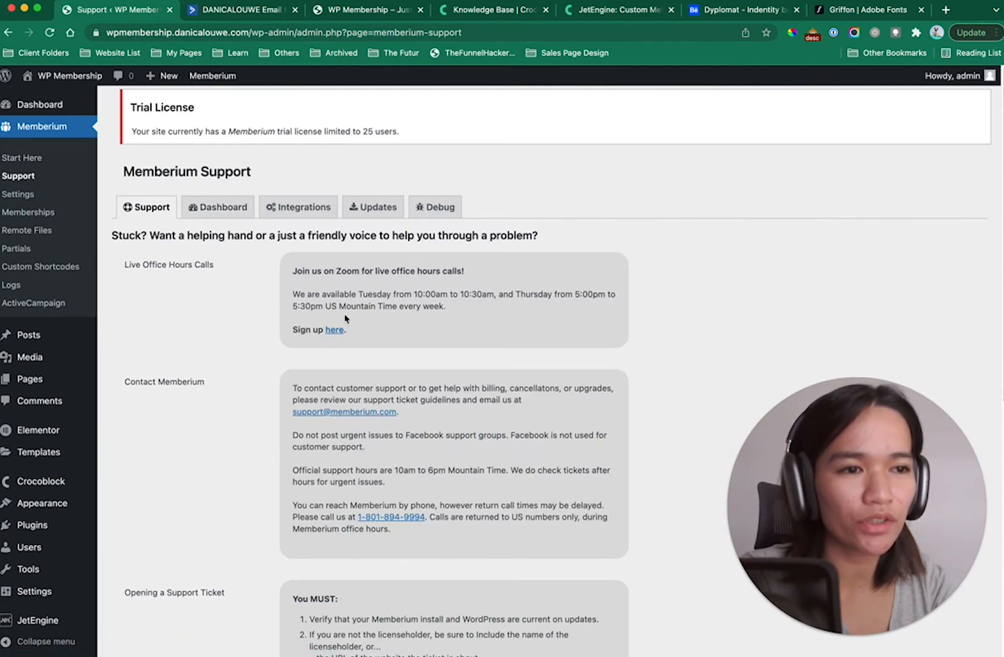
{"action": "scroll", "coordinate": [277, 323], "scroll_direction": "down", "scroll_amount": 7}
{"action": "scroll", "coordinate": [276, 323], "scroll_direction": "up", "scroll_amount": 7}
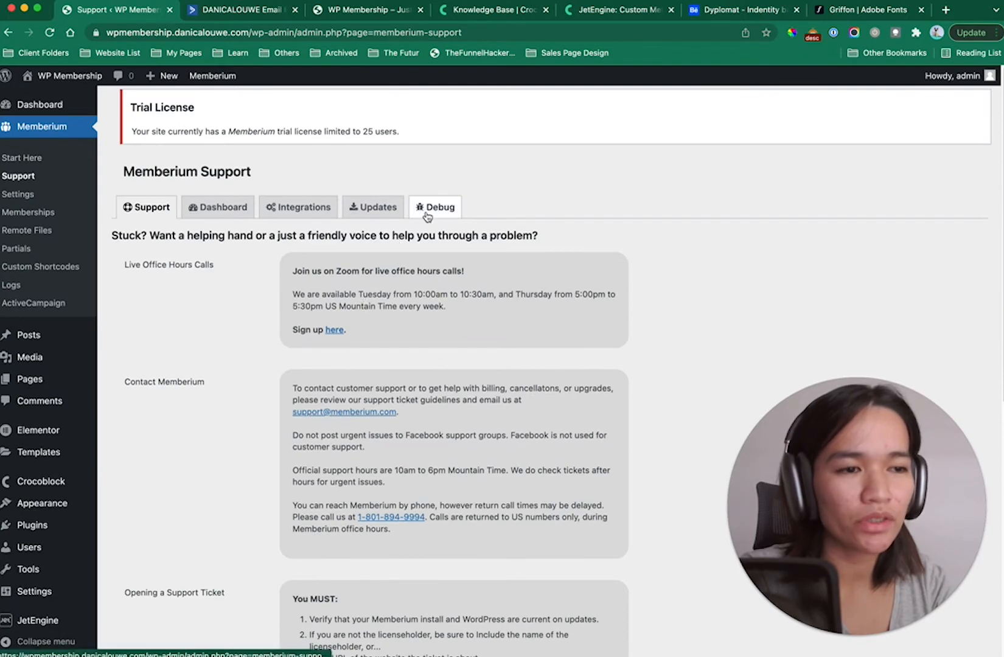
{"action": "left_click", "coordinate": [210, 205]}
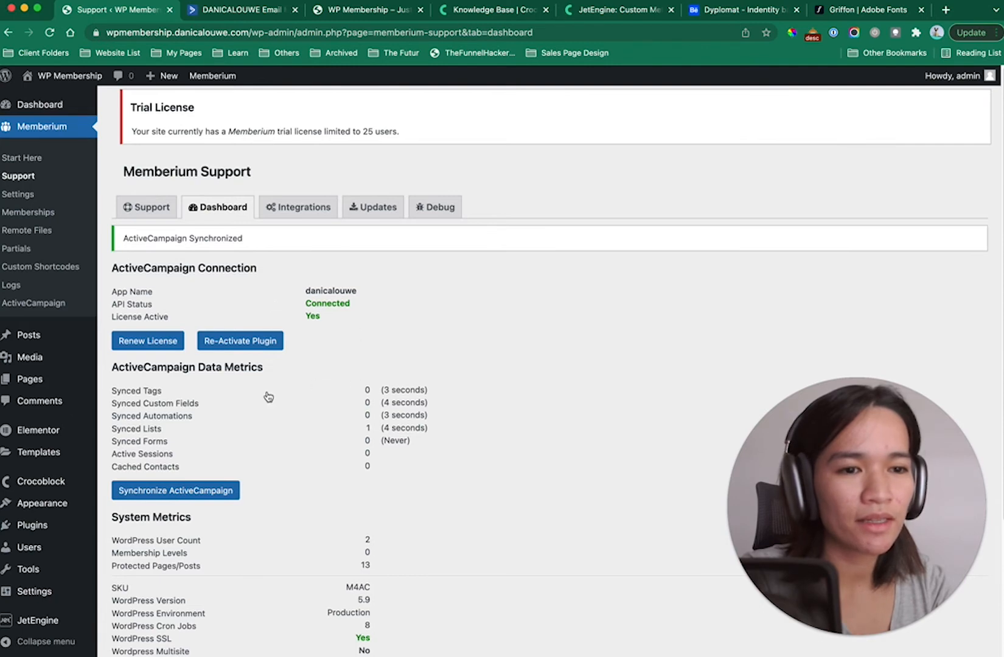
{"action": "scroll", "coordinate": [244, 431], "scroll_direction": "down", "scroll_amount": 3}
{"action": "scroll", "coordinate": [245, 431], "scroll_direction": "up", "scroll_amount": 3}
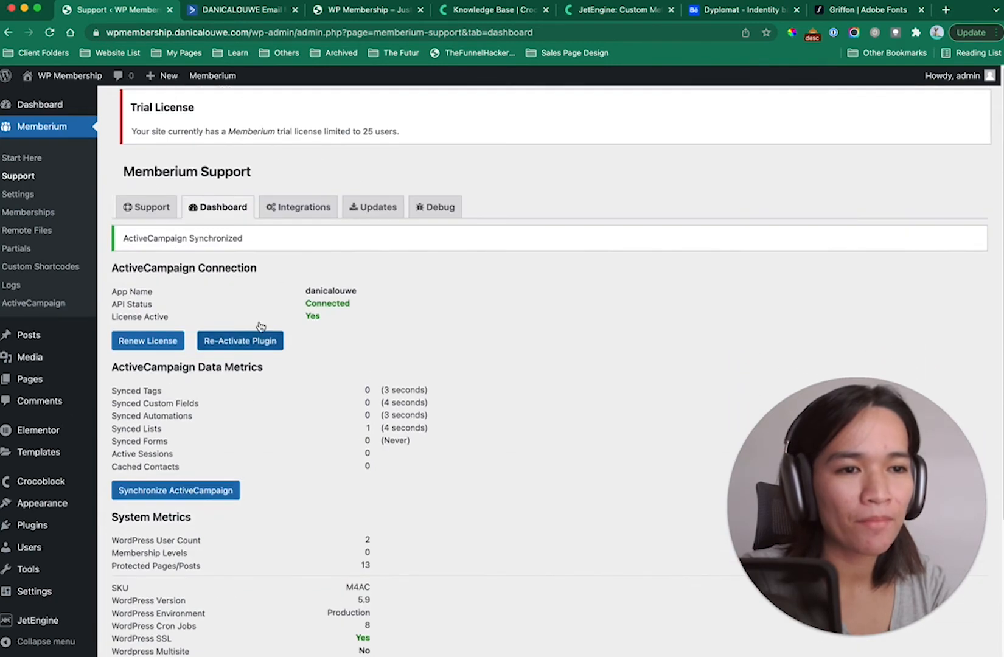
Look through the Integrations, Updates and Debug tabs, then open Memberium Settings
{"action": "left_click", "coordinate": [309, 206]}
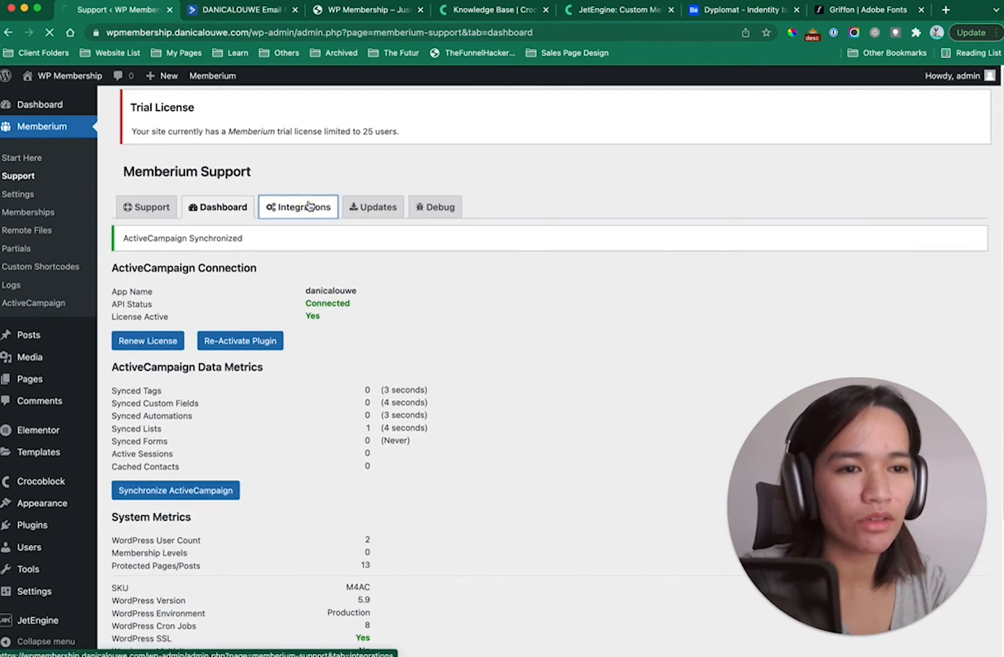
{"action": "left_click", "coordinate": [355, 208]}
{"action": "left_click", "coordinate": [435, 210]}
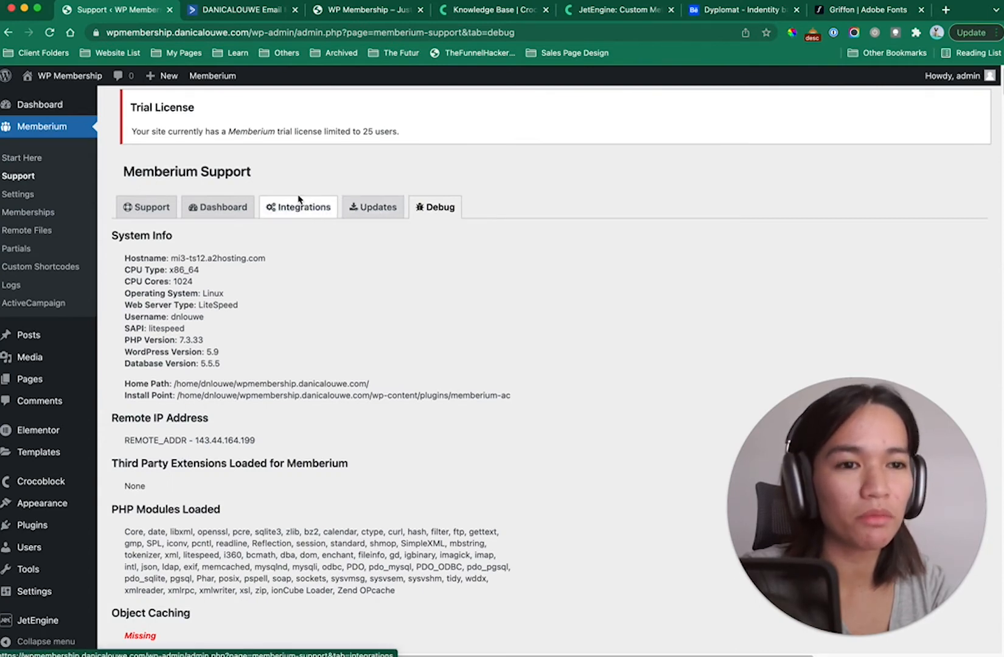
{"action": "left_click", "coordinate": [27, 196]}
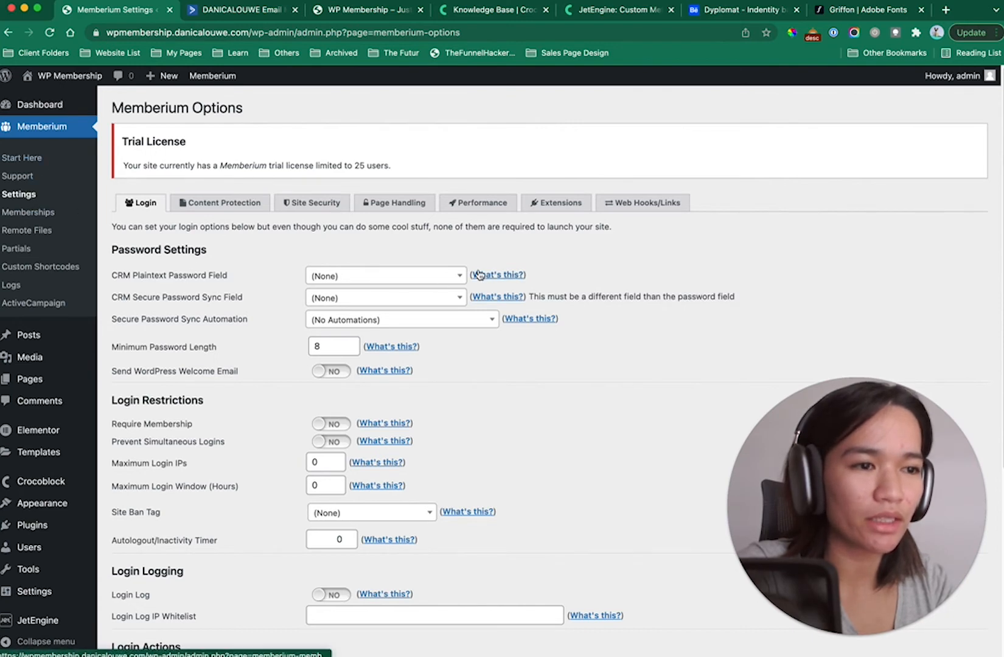
Open the (What's this?) help for CRM Plaintext Password Field in a new tab
{"action": "left_click", "coordinate": [510, 276]}
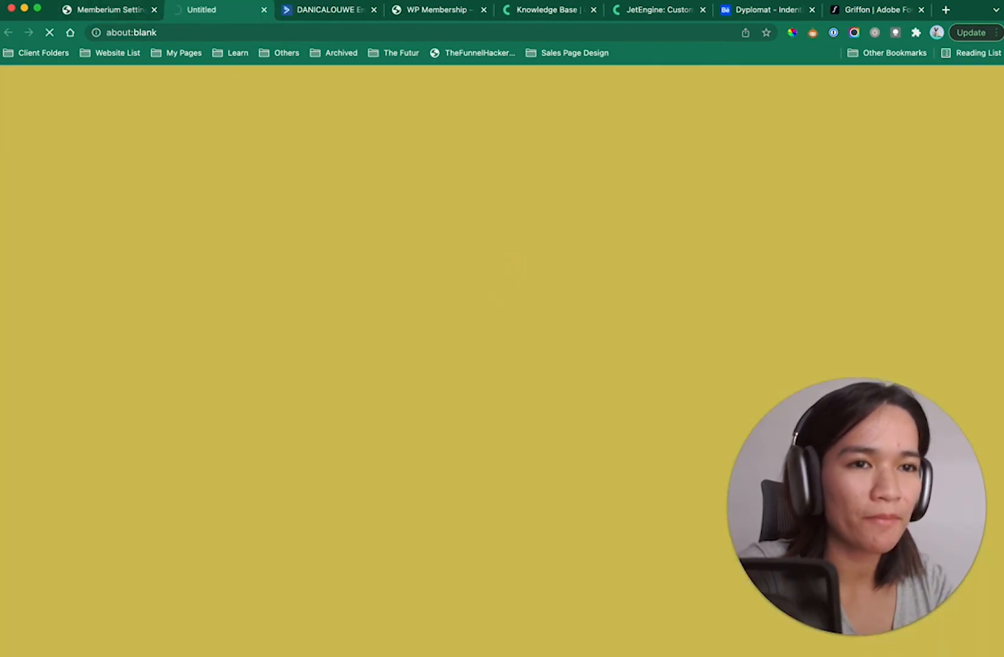
Also open the Secure Password Sync Field help article and order the two help tabs
{"action": "left_click", "coordinate": [119, 9]}
{"action": "left_click", "coordinate": [501, 297]}
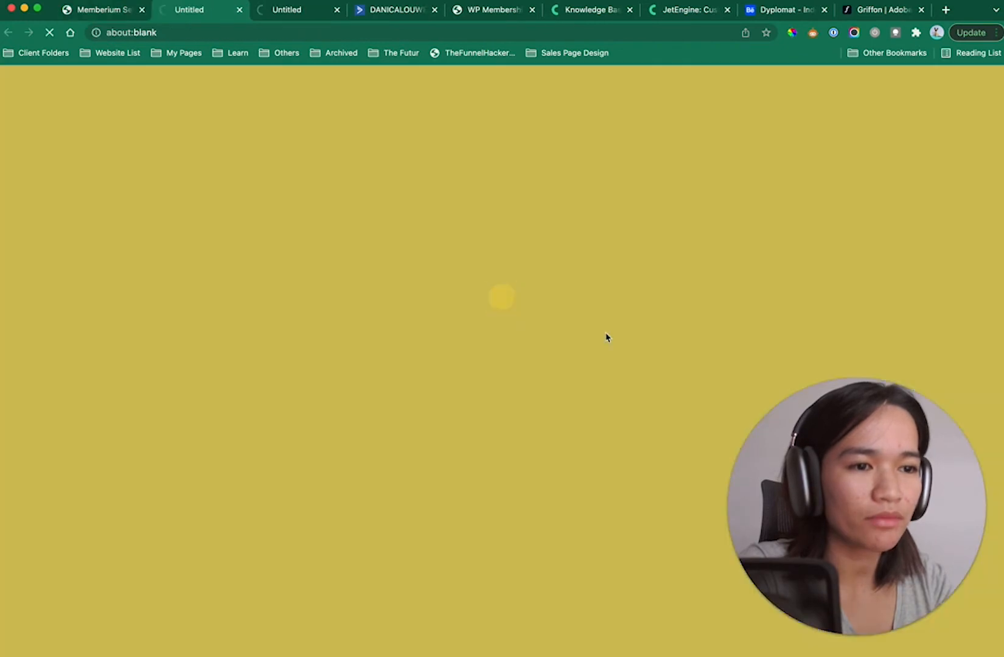
{"action": "left_click", "coordinate": [113, 9]}
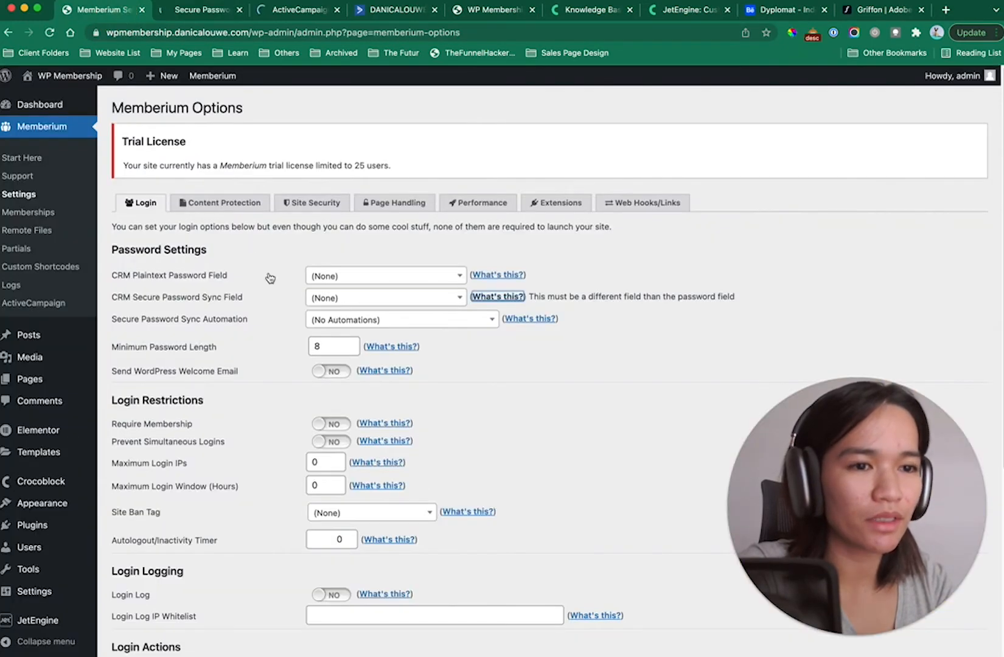
{"action": "left_click_drag", "start_coordinate": [243, 298], "coordinate": [122, 299]}
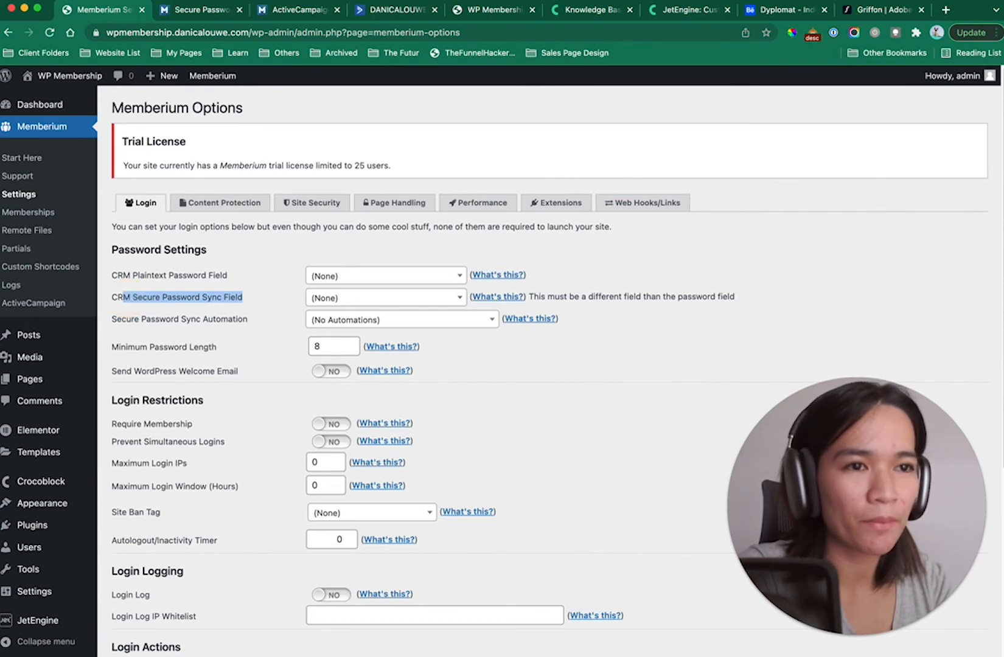
{"action": "left_click_drag", "start_coordinate": [223, 5], "coordinate": [286, 8]}
Read the ActiveCampaign Password Field article, then switch to the Secure Password Sync Field article
{"action": "left_click", "coordinate": [180, 13]}
{"action": "scroll", "coordinate": [496, 520], "scroll_direction": "down", "scroll_amount": 5}
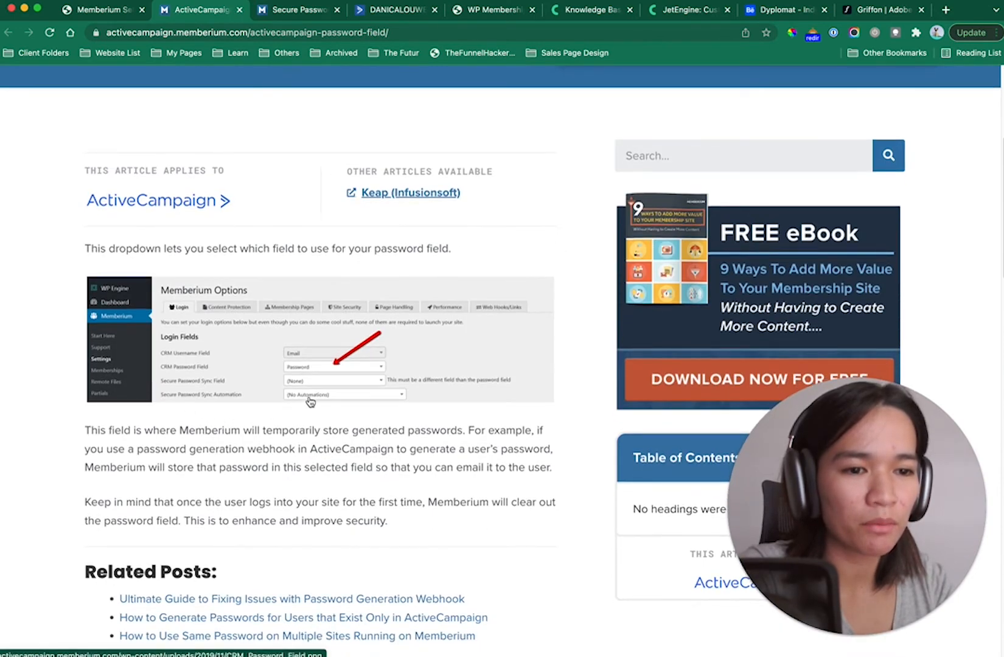
{"action": "scroll", "coordinate": [395, 361], "scroll_direction": "down", "scroll_amount": 1}
{"action": "scroll", "coordinate": [394, 361], "scroll_direction": "down", "scroll_amount": 3}
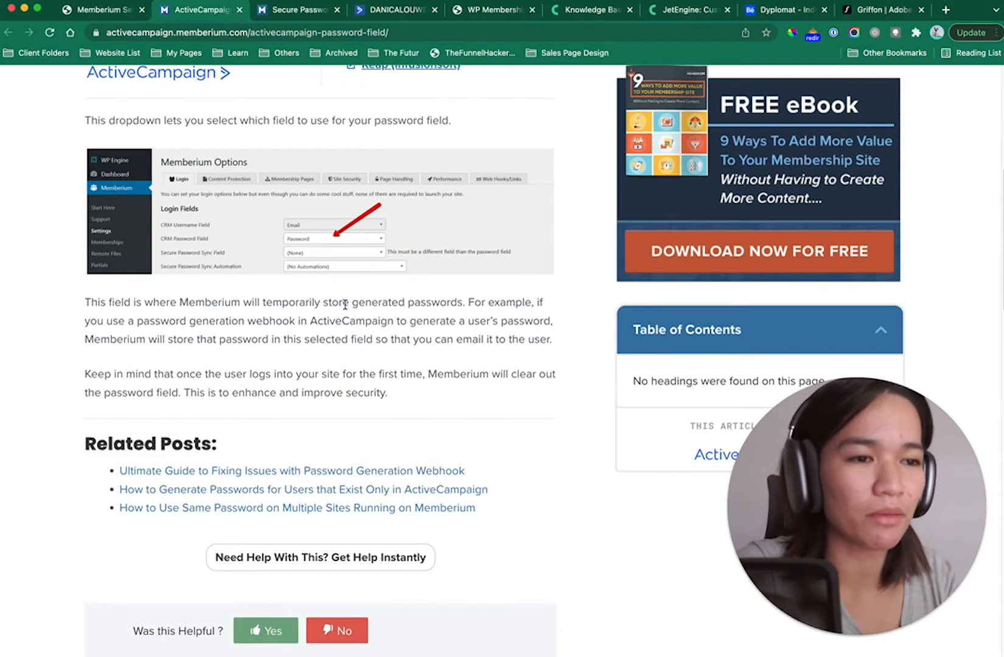
{"action": "left_click", "coordinate": [274, 13]}
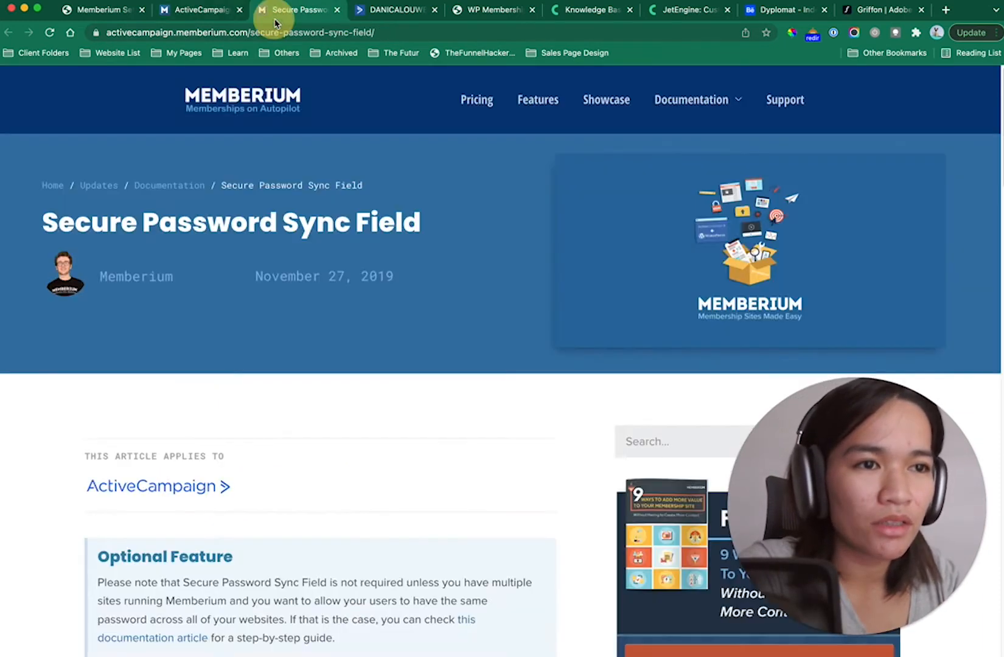
Scroll through the Secure Password Sync Field article, then return to the Memberium Options tab
{"action": "scroll", "coordinate": [329, 366], "scroll_direction": "down", "scroll_amount": 5}
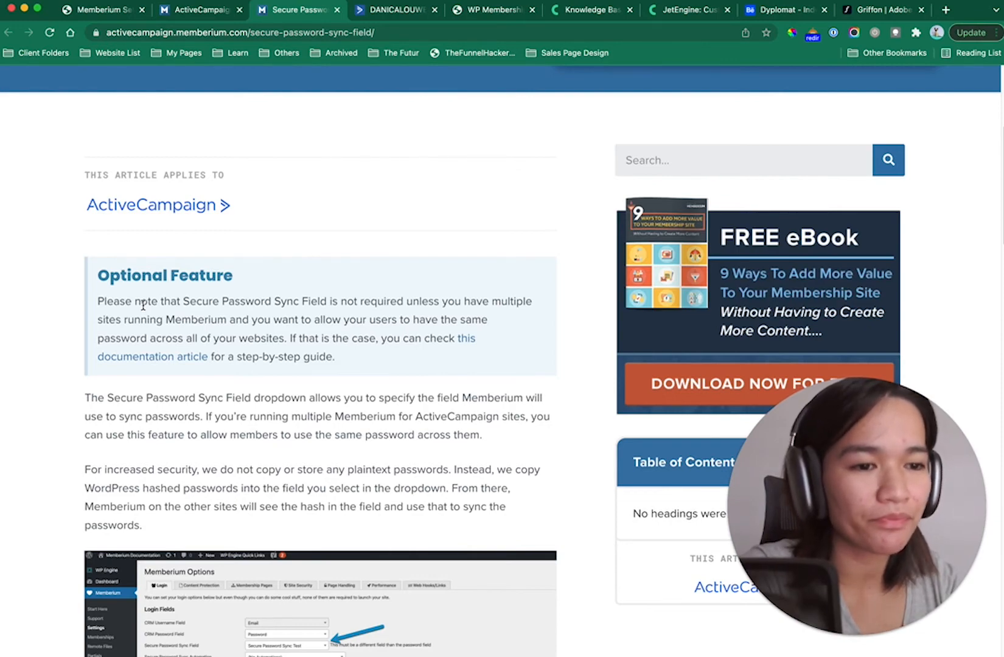
{"action": "scroll", "coordinate": [146, 307], "scroll_direction": "down", "scroll_amount": 6}
{"action": "scroll", "coordinate": [152, 307], "scroll_direction": "up", "scroll_amount": 4}
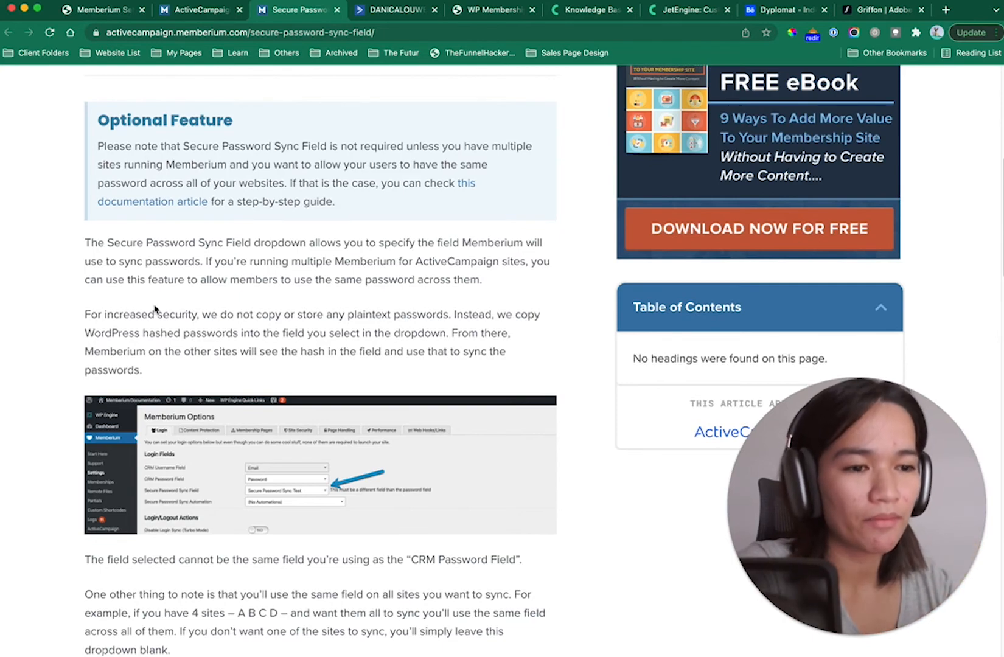
{"action": "scroll", "coordinate": [154, 310], "scroll_direction": "down", "scroll_amount": 8}
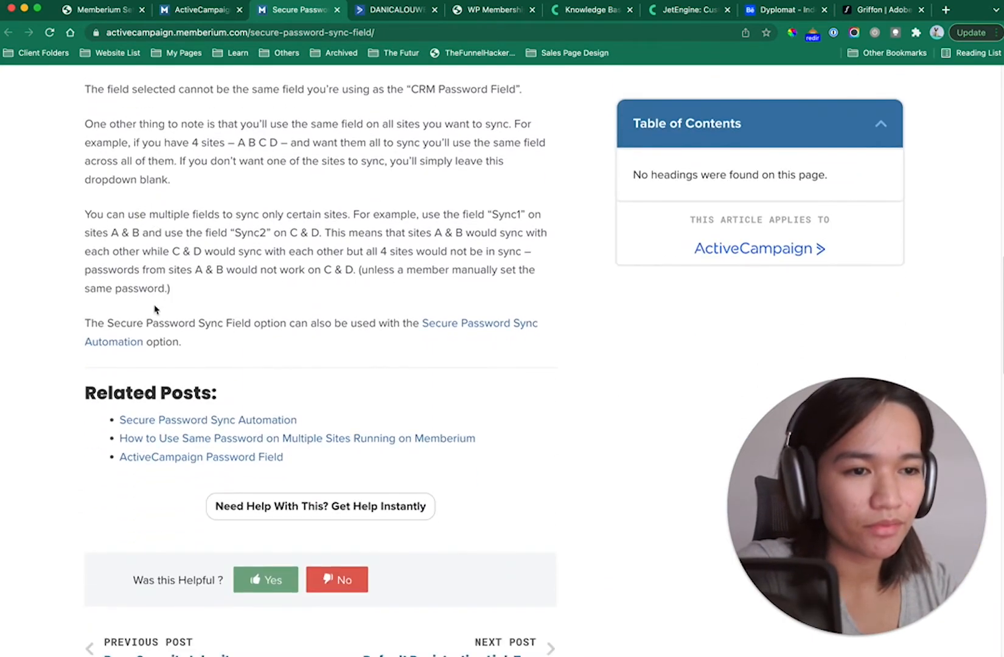
{"action": "left_click", "coordinate": [107, 18]}
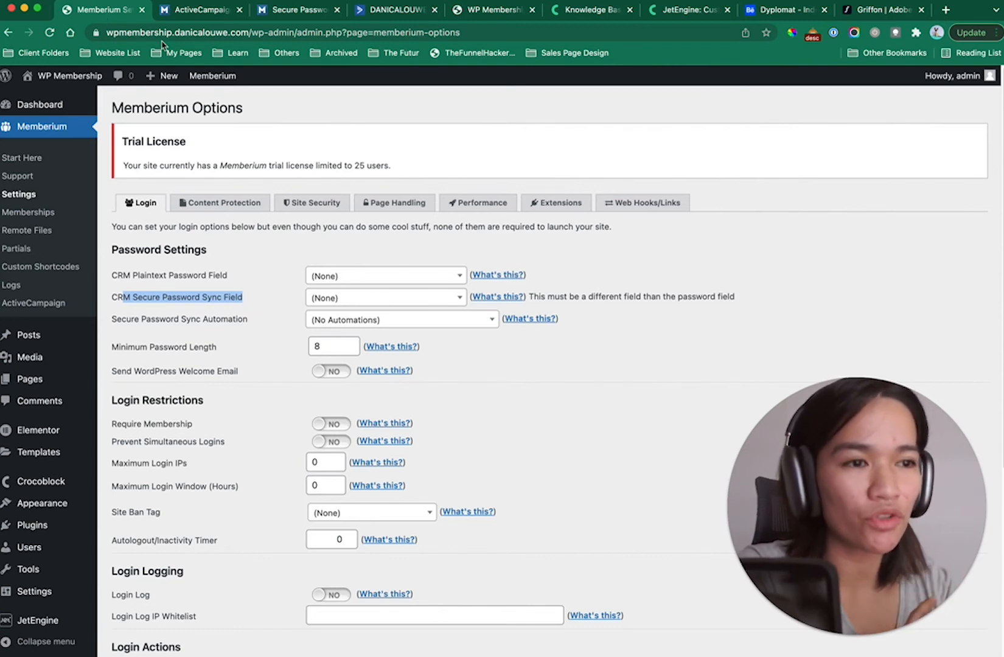
Verify the CRM Plaintext Password Field dropdown lists only (None), then move to the ActiveCampaign tab
{"action": "left_click", "coordinate": [820, 275]}
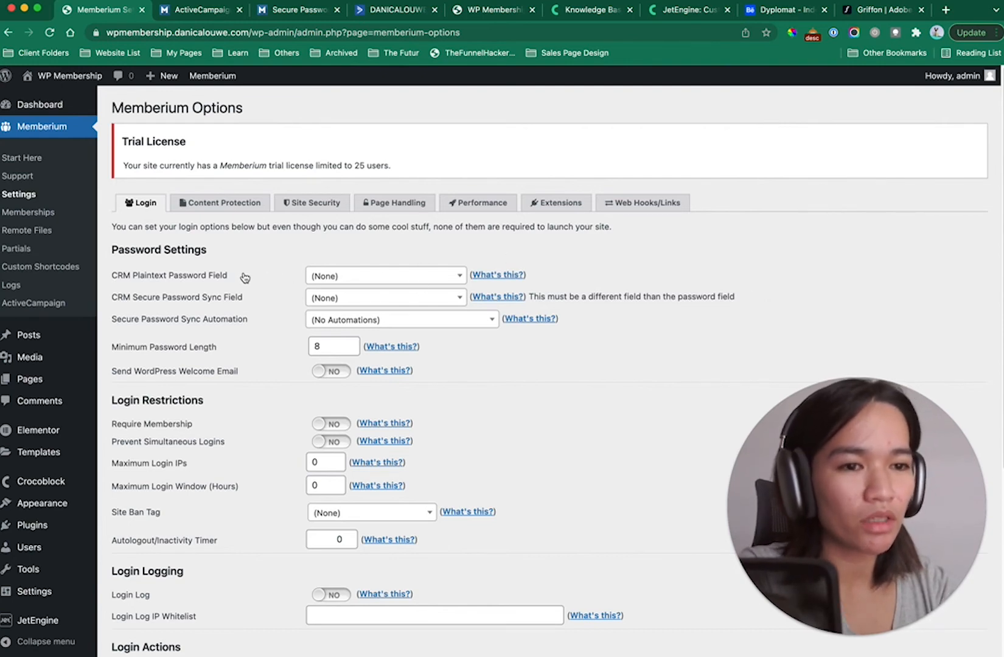
{"action": "left_click", "coordinate": [336, 278]}
{"action": "left_click", "coordinate": [343, 277]}
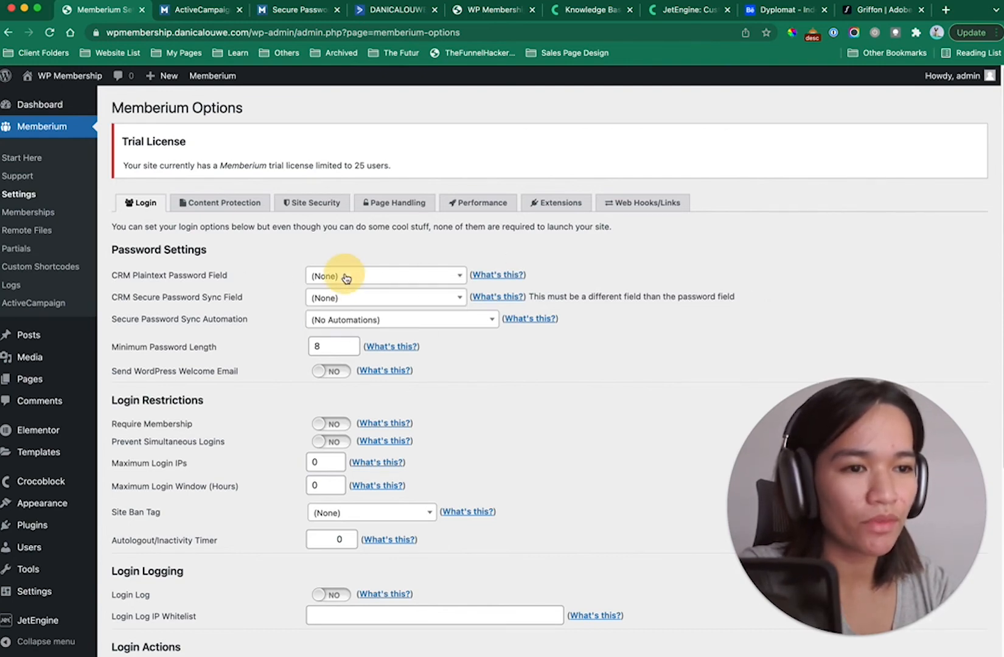
{"action": "left_click", "coordinate": [345, 277]}
{"action": "left_click", "coordinate": [346, 279]}
{"action": "left_click", "coordinate": [346, 279]}
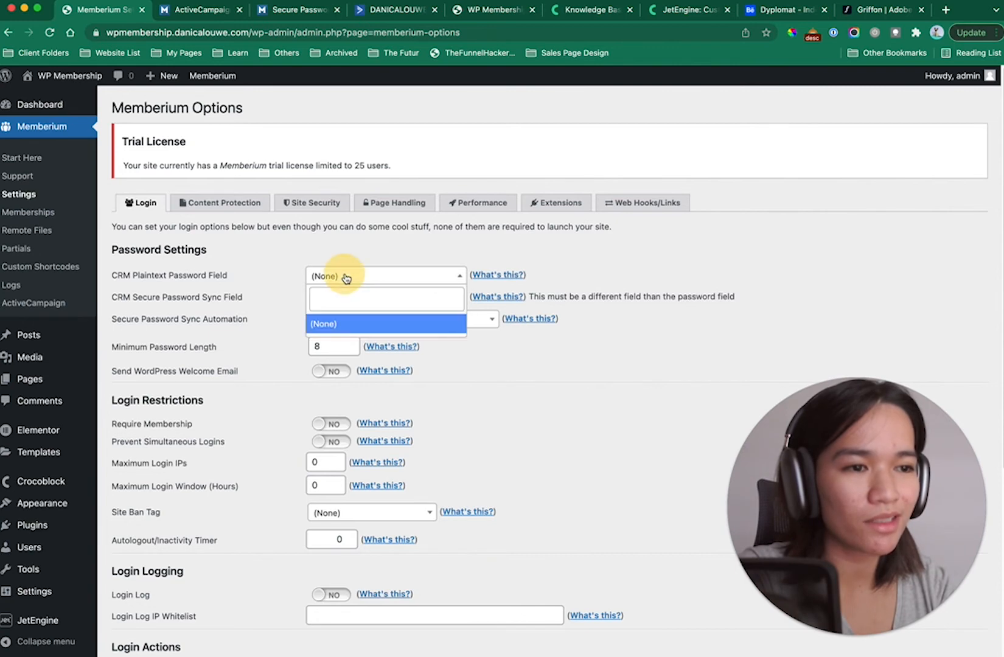
{"action": "left_click", "coordinate": [346, 278]}
{"action": "left_click", "coordinate": [346, 279]}
{"action": "left_click", "coordinate": [346, 279]}
{"action": "left_click", "coordinate": [346, 278]}
{"action": "left_click", "coordinate": [346, 278]}
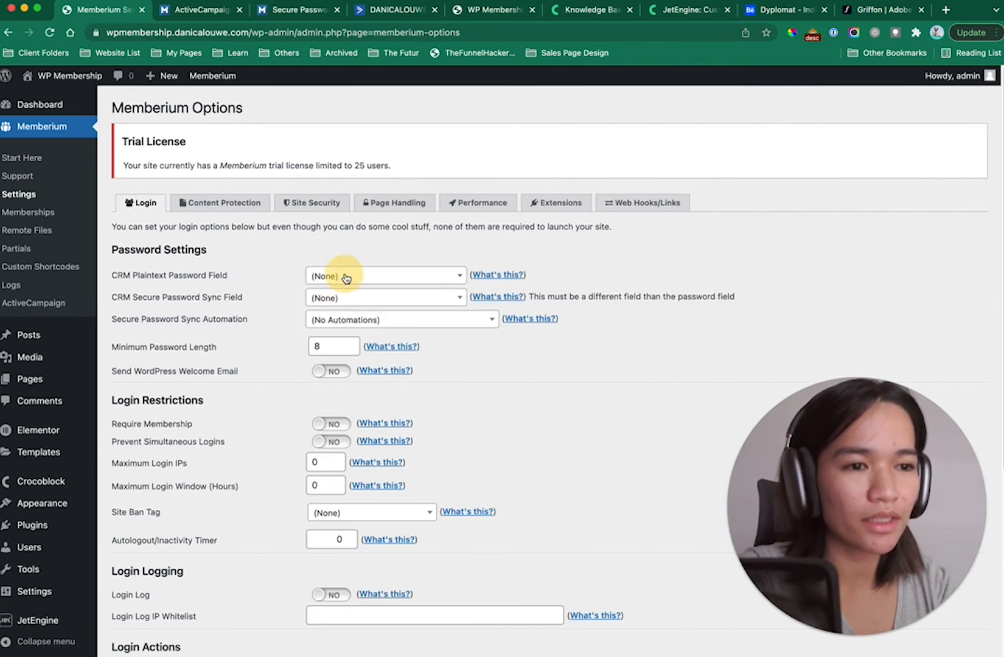
{"action": "left_click", "coordinate": [346, 278]}
{"action": "left_click", "coordinate": [346, 279]}
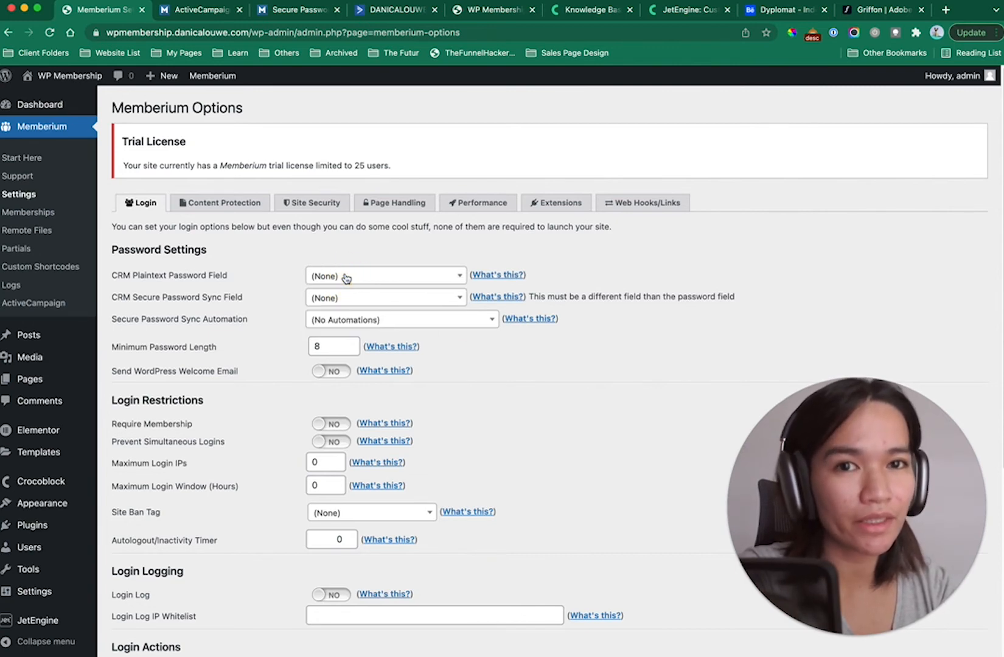
{"action": "left_click", "coordinate": [346, 279]}
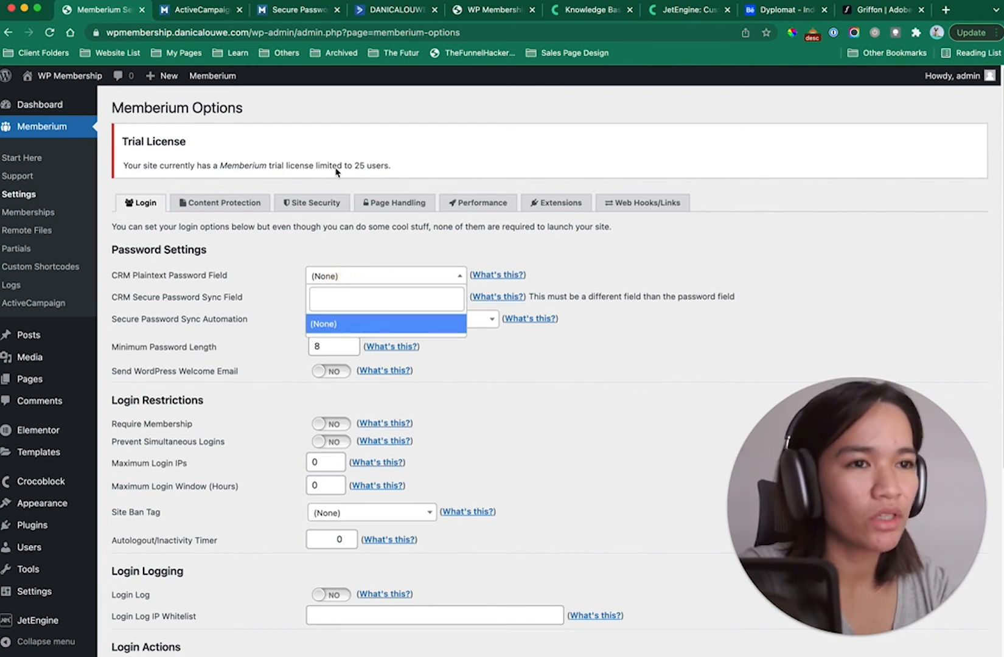
{"action": "left_click", "coordinate": [365, 10]}
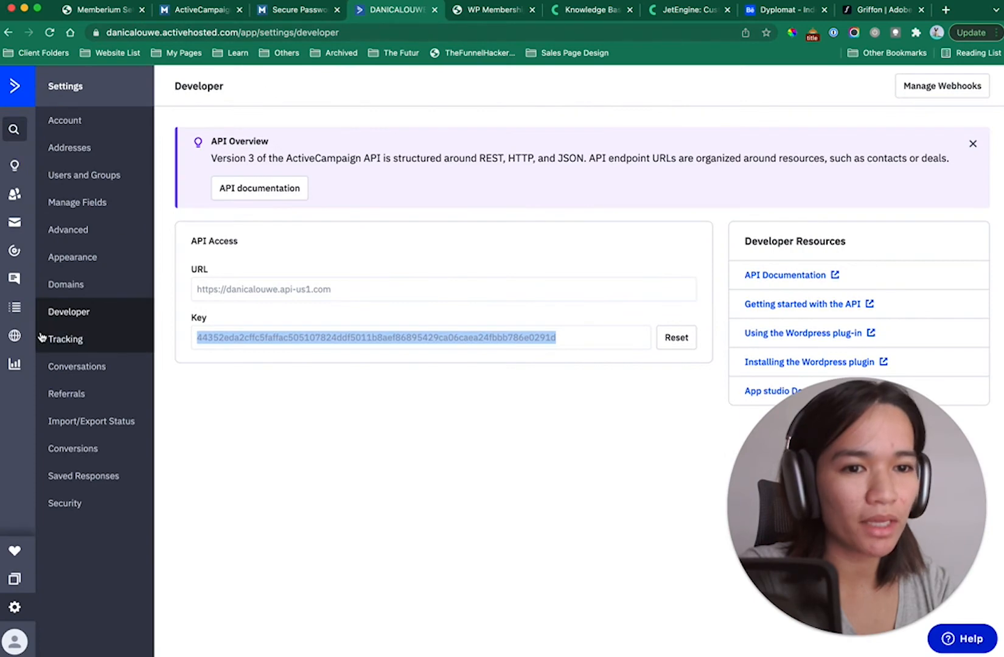
Under Lists > Manage Fields, create a contact field group named 'Membership Details'
{"action": "left_click", "coordinate": [20, 314]}
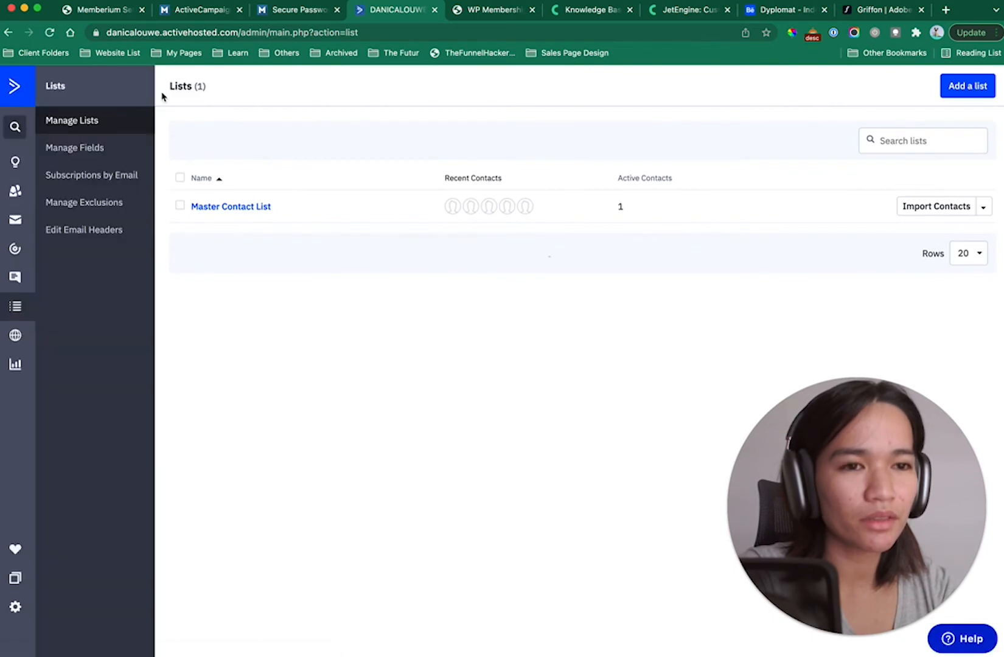
{"action": "left_click", "coordinate": [88, 160]}
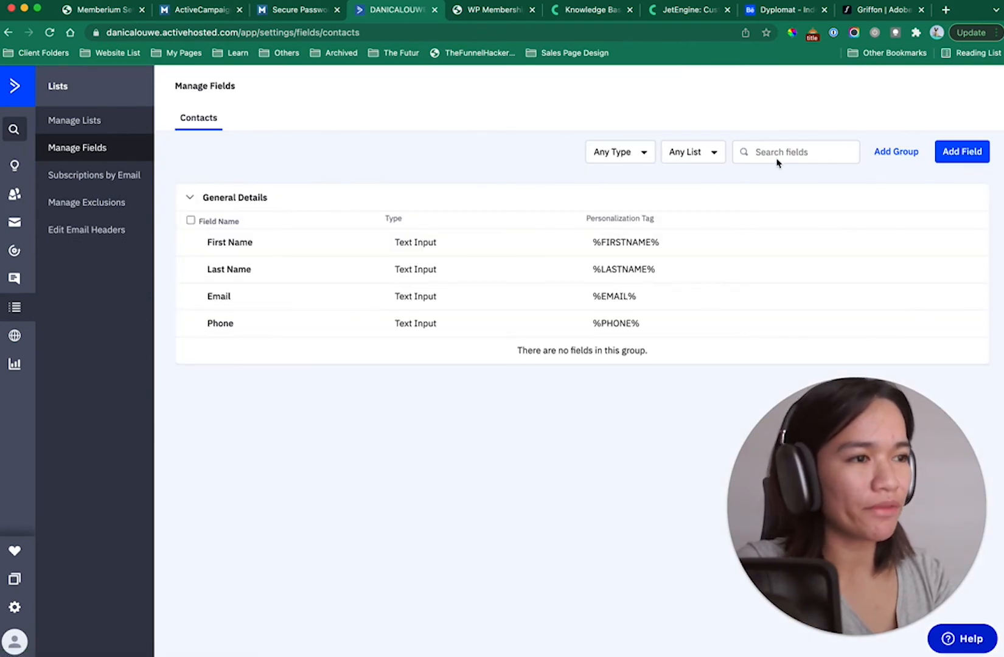
{"action": "left_click", "coordinate": [897, 153]}
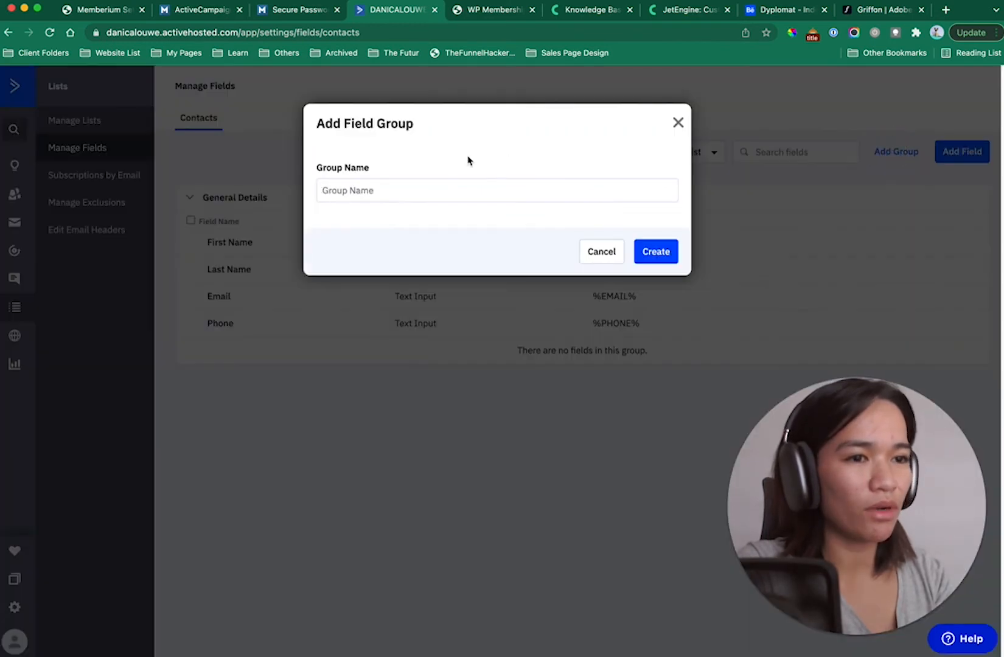
{"action": "type", "text": "Member"}
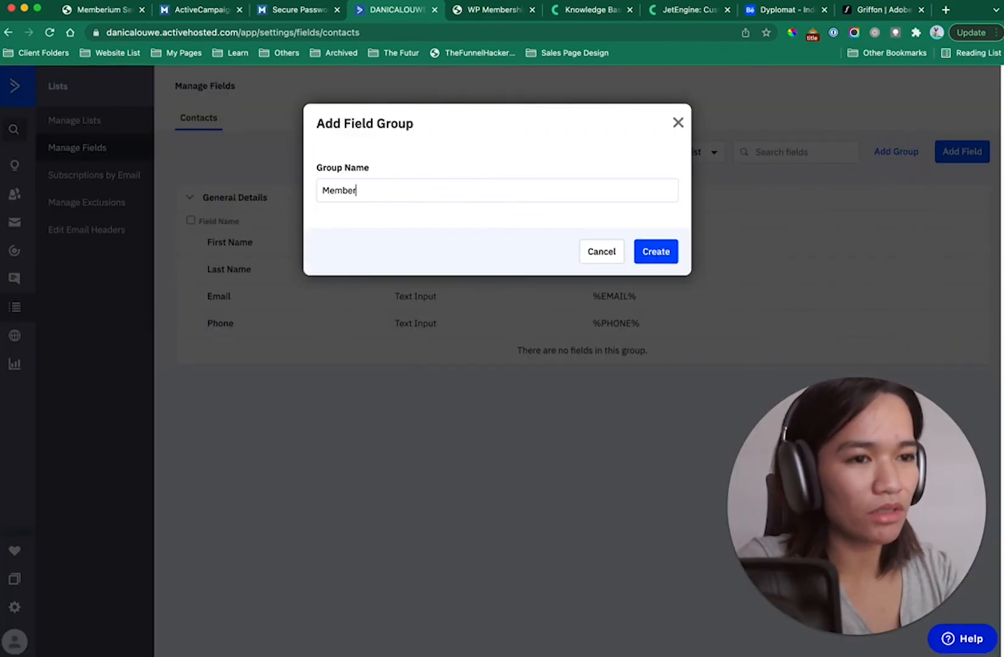
{"action": "type", "text": "ium"}
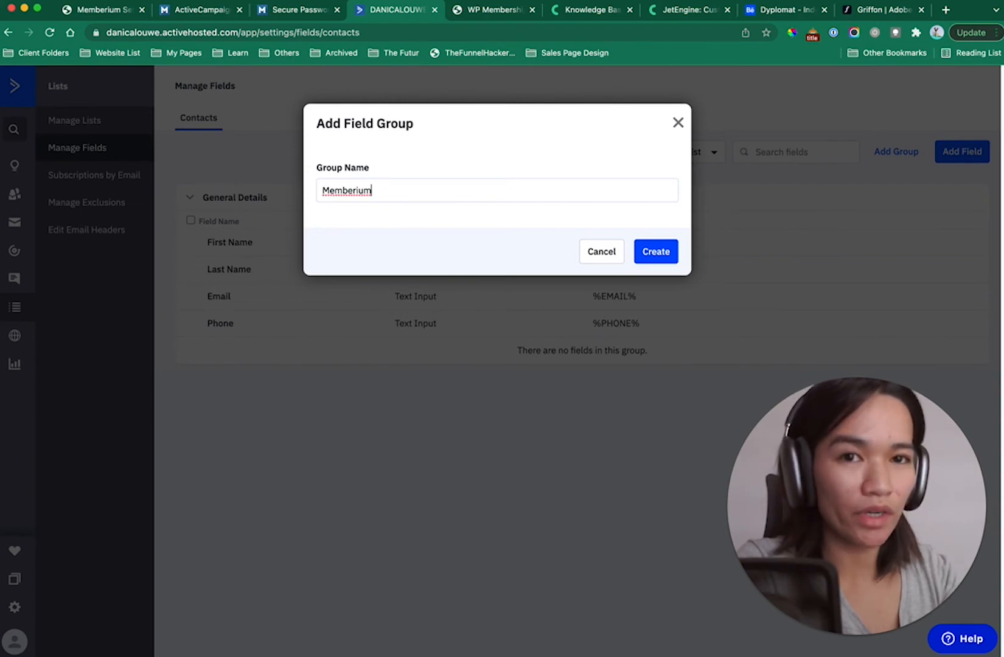
{"action": "key", "text": "super+a"}
{"action": "type", "text": "Mem"}
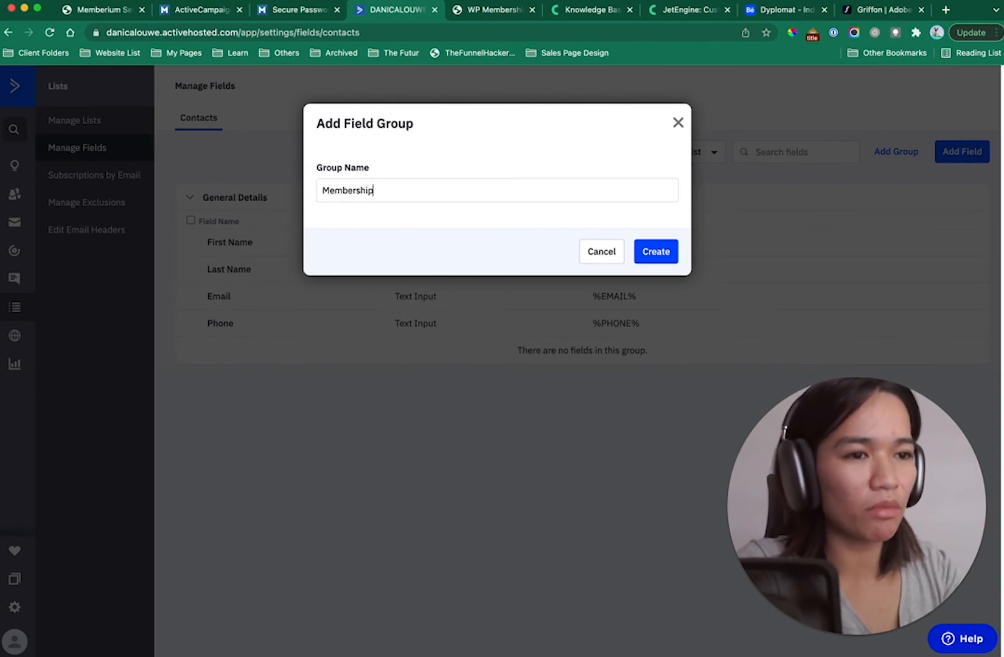
{"action": "type", "text": "bership Details"}
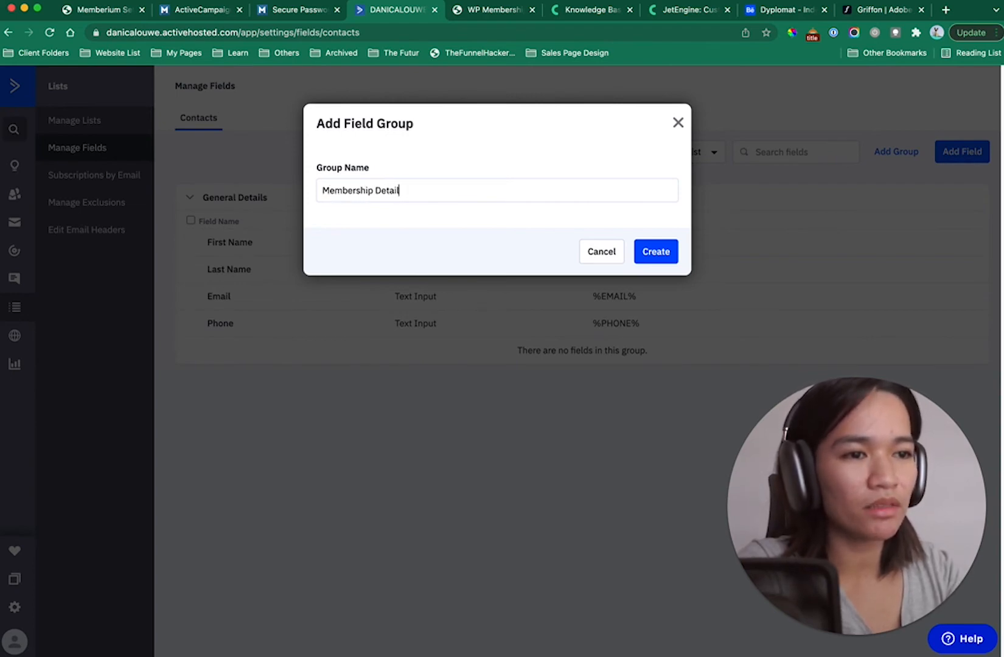
{"action": "left_click", "coordinate": [660, 252]}
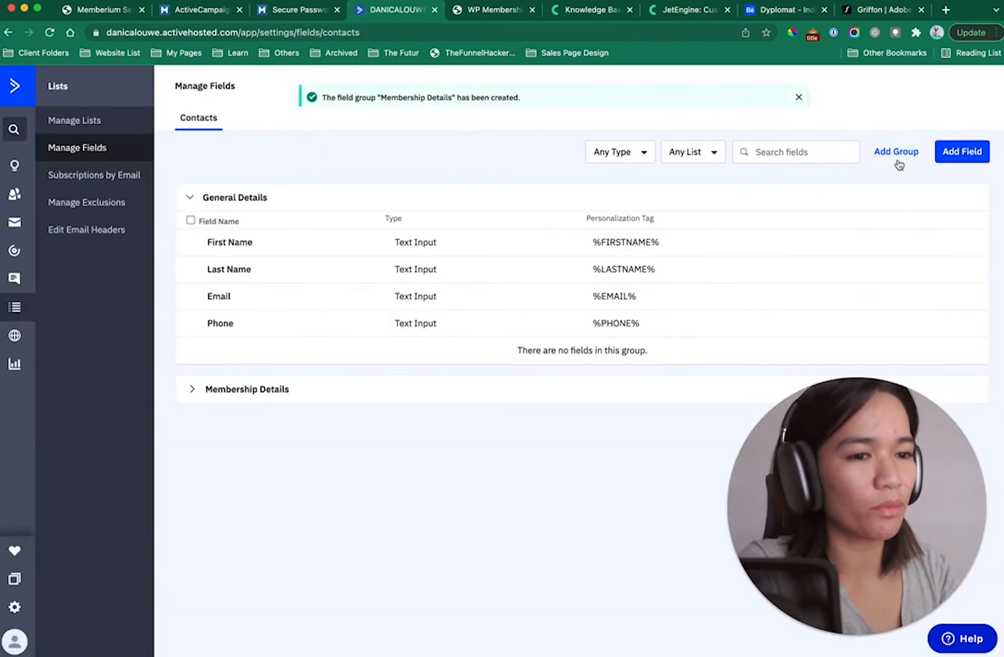
{"action": "left_click", "coordinate": [961, 152]}
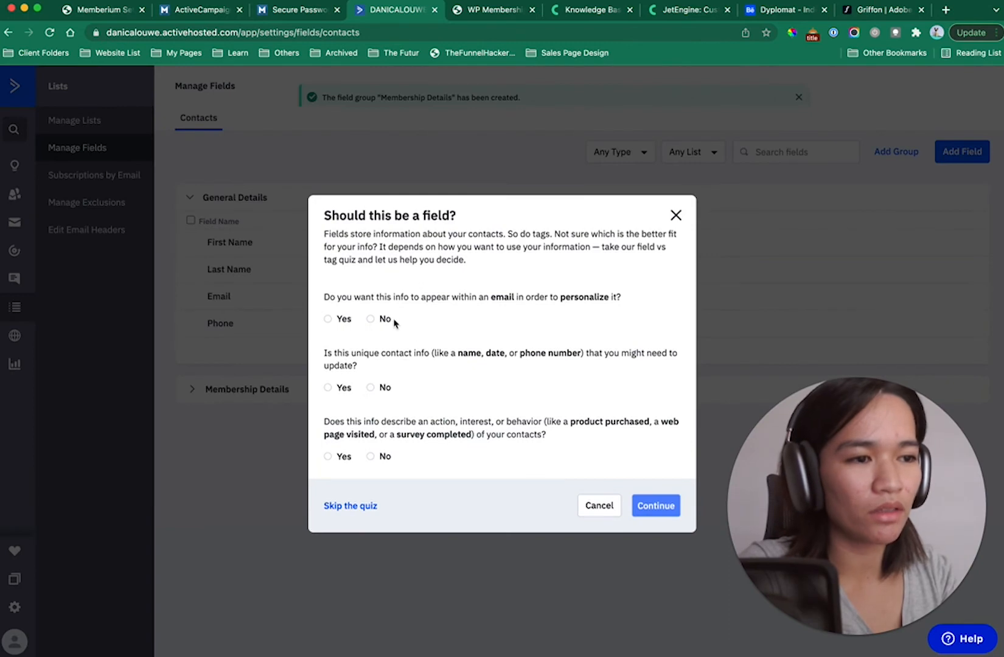
Add a text field 'Memberium Temp Password' to the Membership Details group and expand the group to see it
{"action": "left_click", "coordinate": [598, 509]}
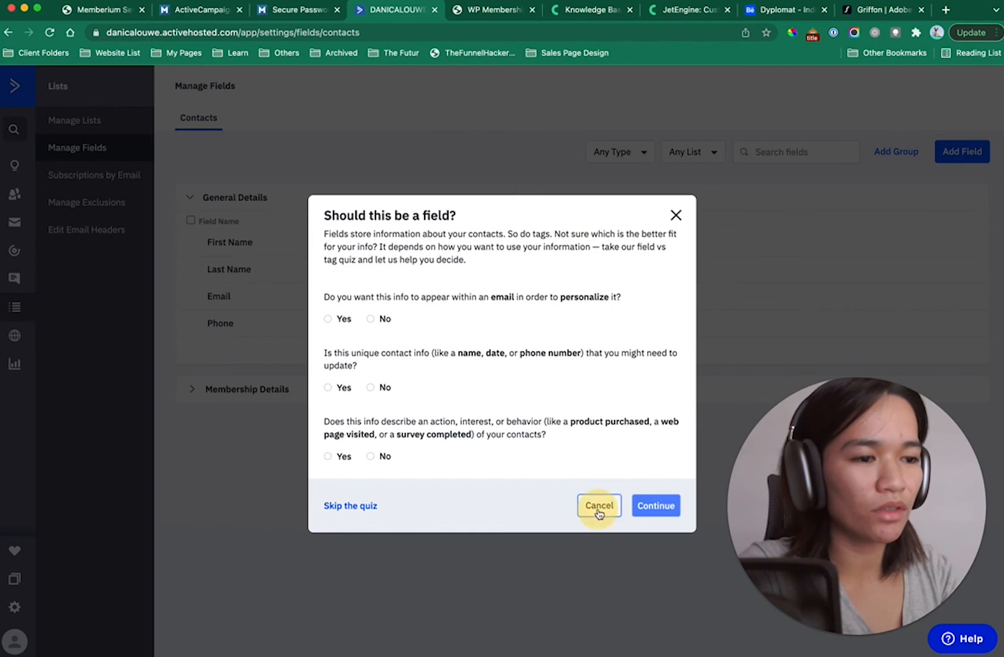
{"action": "left_click", "coordinate": [961, 152]}
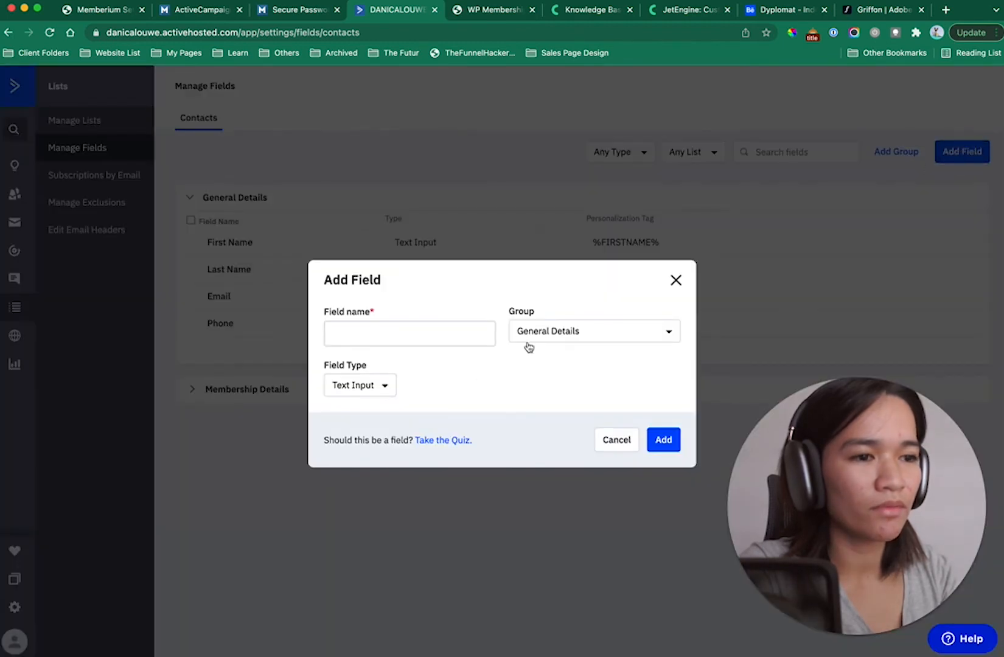
{"action": "left_click", "coordinate": [428, 334]}
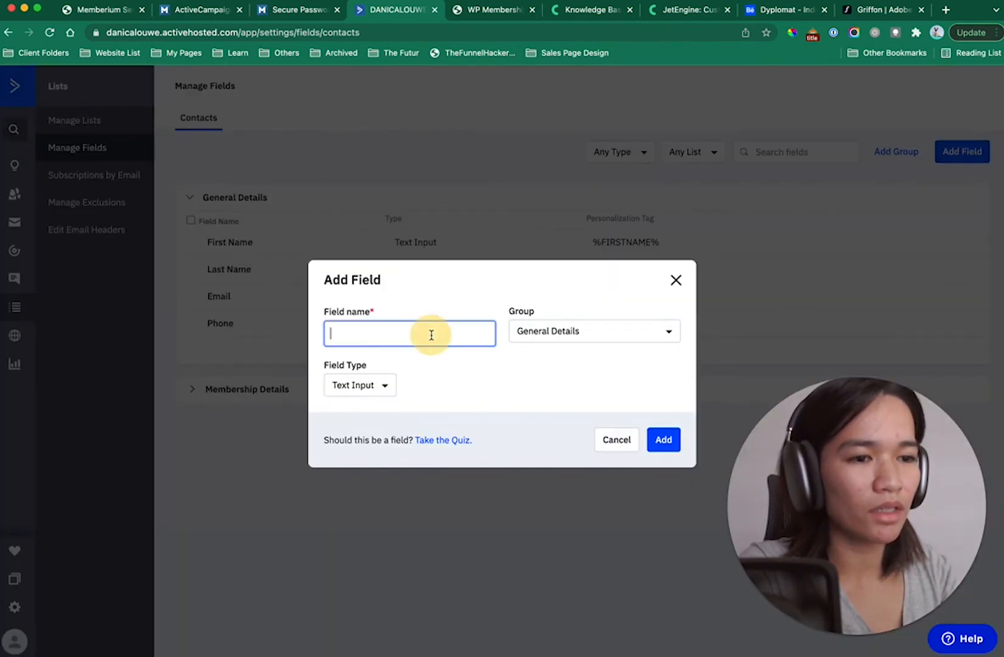
{"action": "type", "text": "Password"}
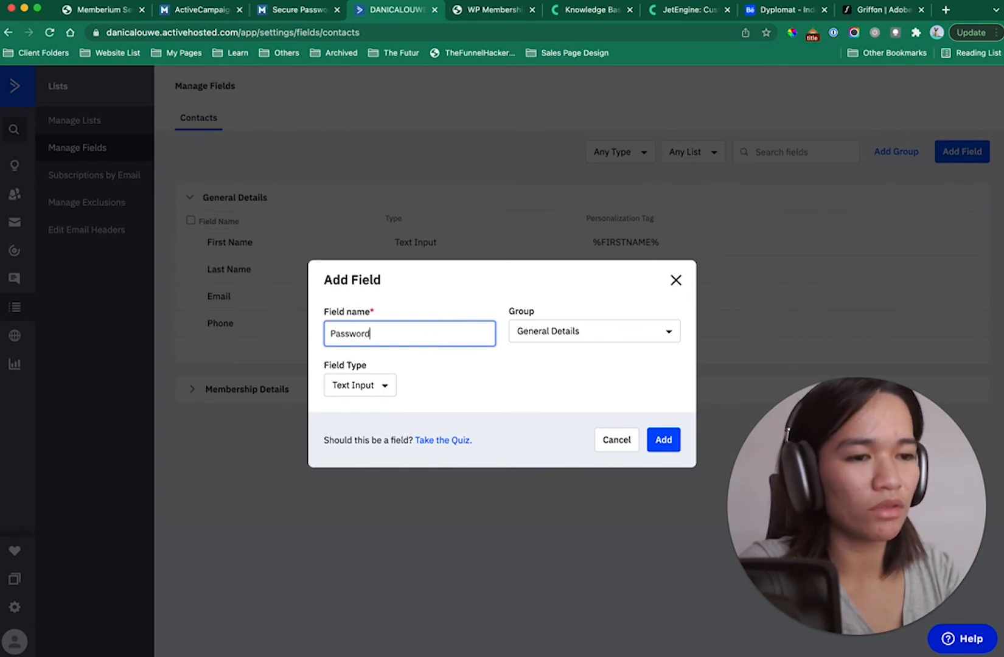
{"action": "key", "text": "super+Left"}
{"action": "type", "text": "Membe"}
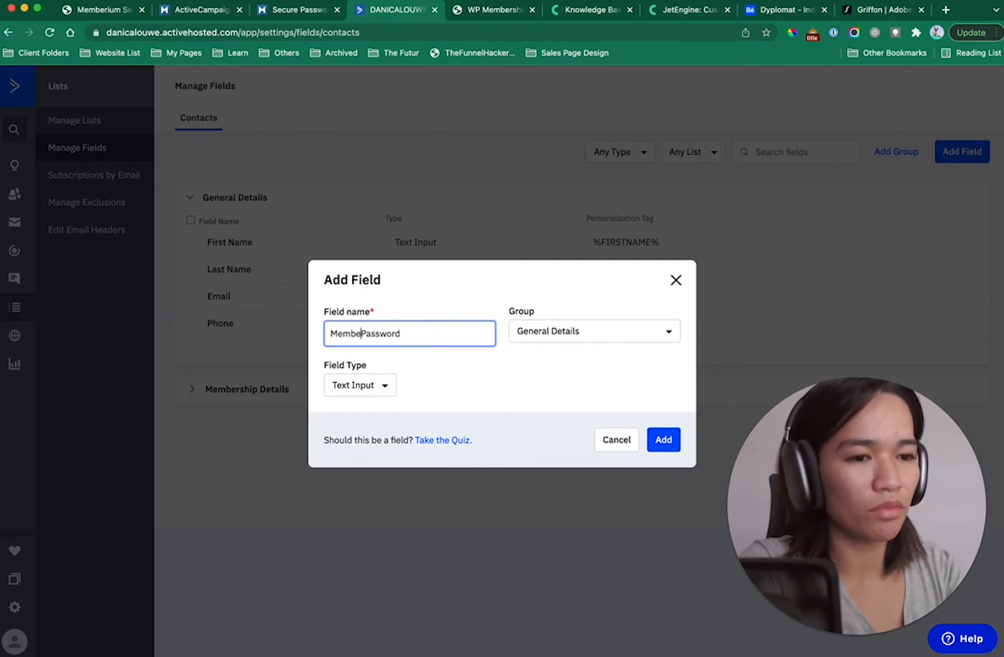
{"action": "type", "text": "rium Temp"}
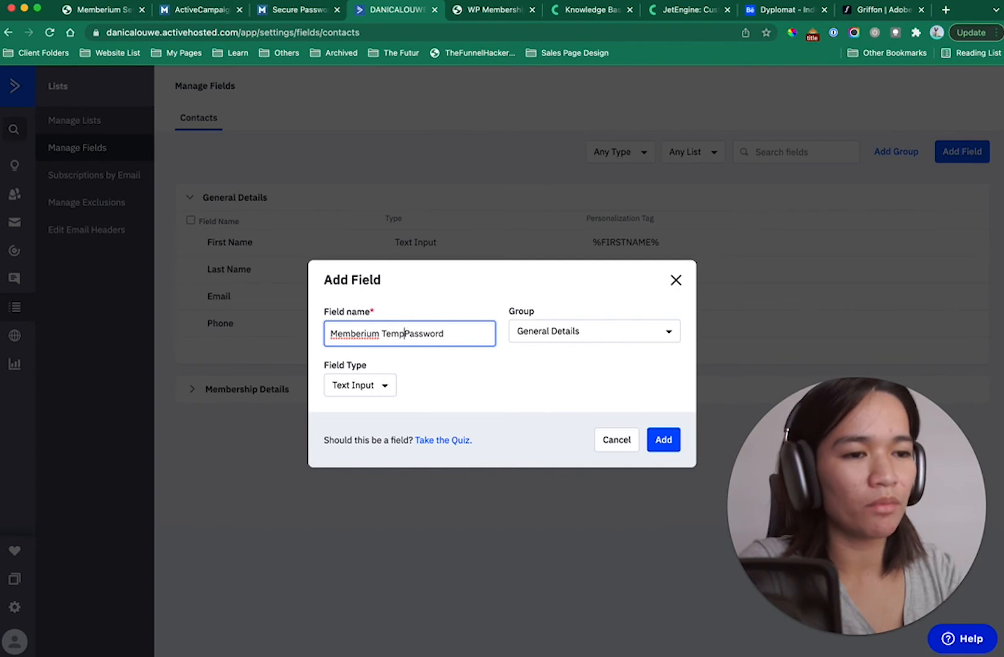
{"action": "left_click", "coordinate": [357, 333]}
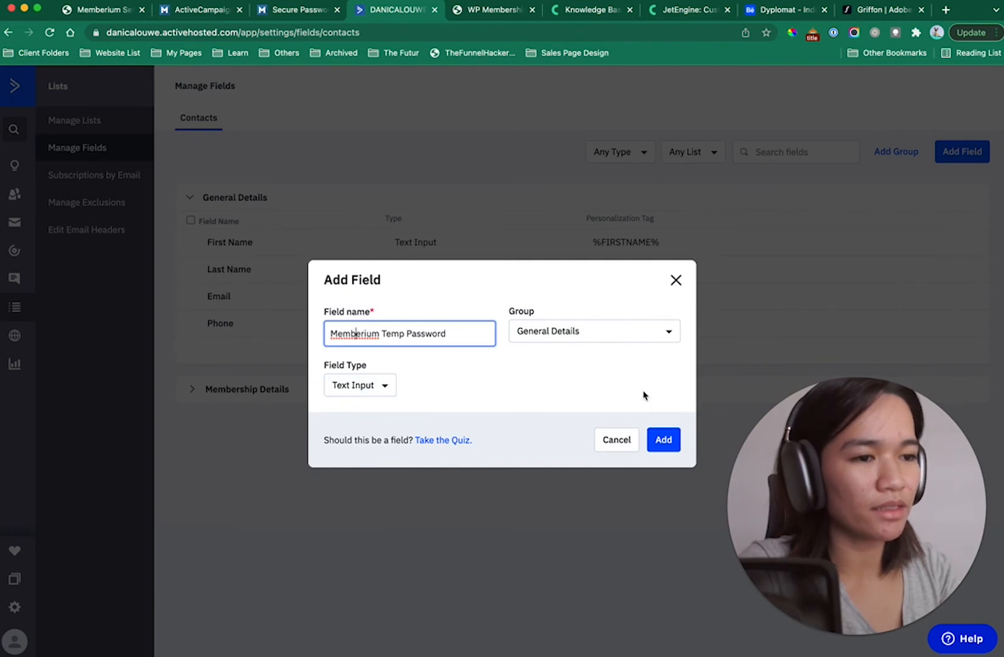
{"action": "left_click", "coordinate": [601, 331]}
{"action": "left_click", "coordinate": [594, 383]}
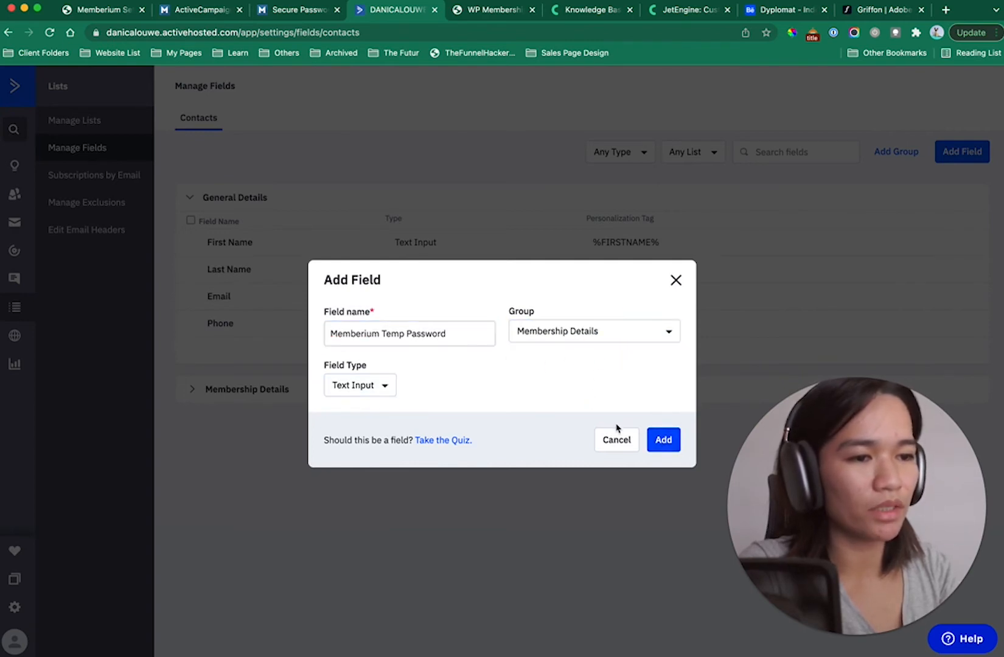
{"action": "left_click", "coordinate": [663, 441]}
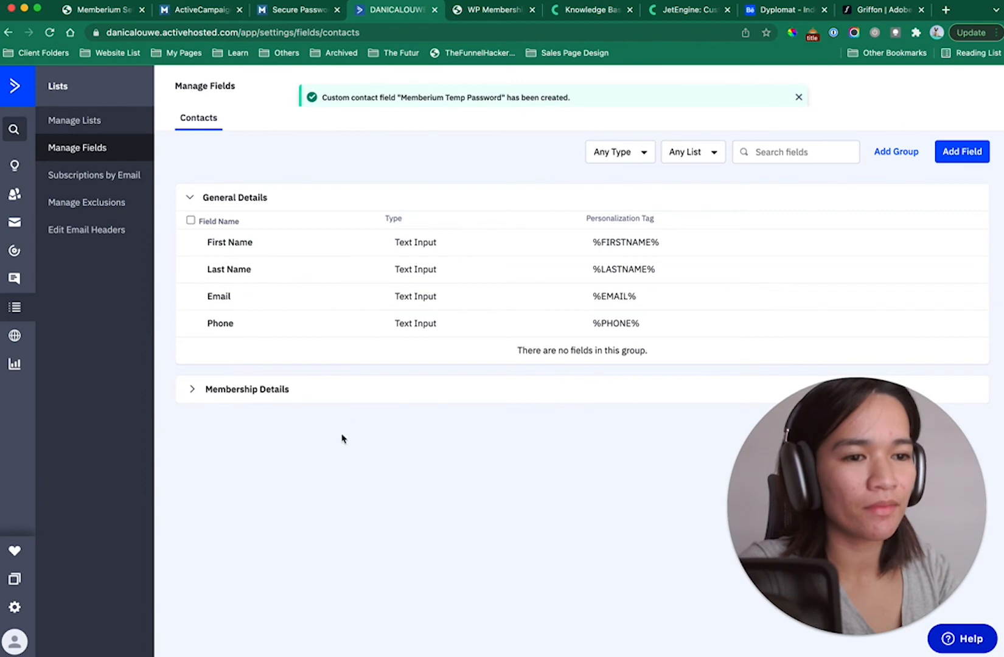
{"action": "left_click", "coordinate": [193, 390]}
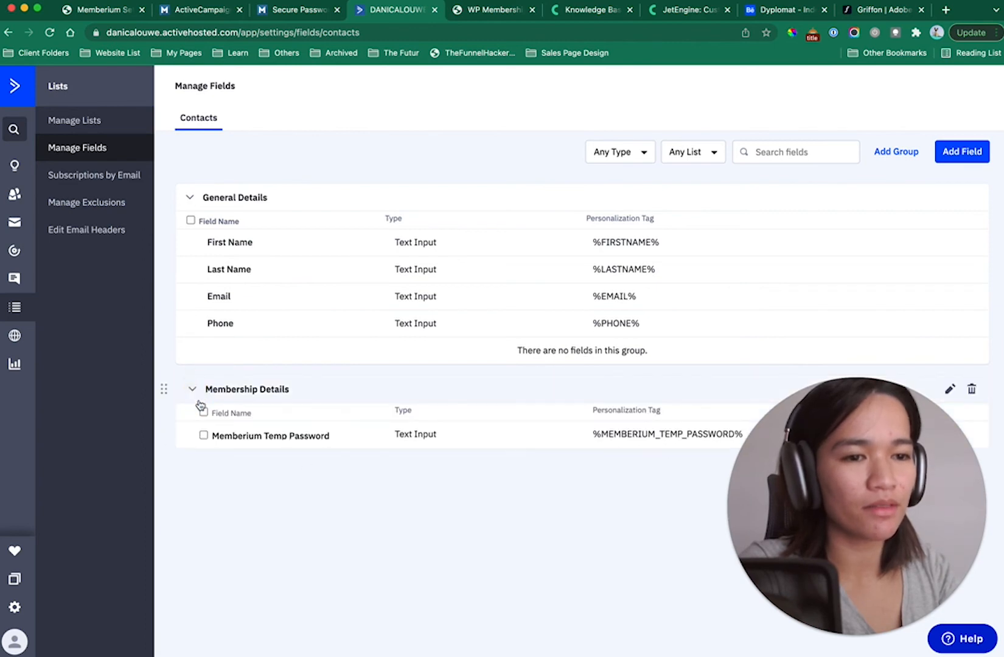
Reload the Memberium Options page and recheck the CRM Plaintext Password Field choices
{"action": "left_click", "coordinate": [107, 10]}
{"action": "left_click", "coordinate": [50, 32]}
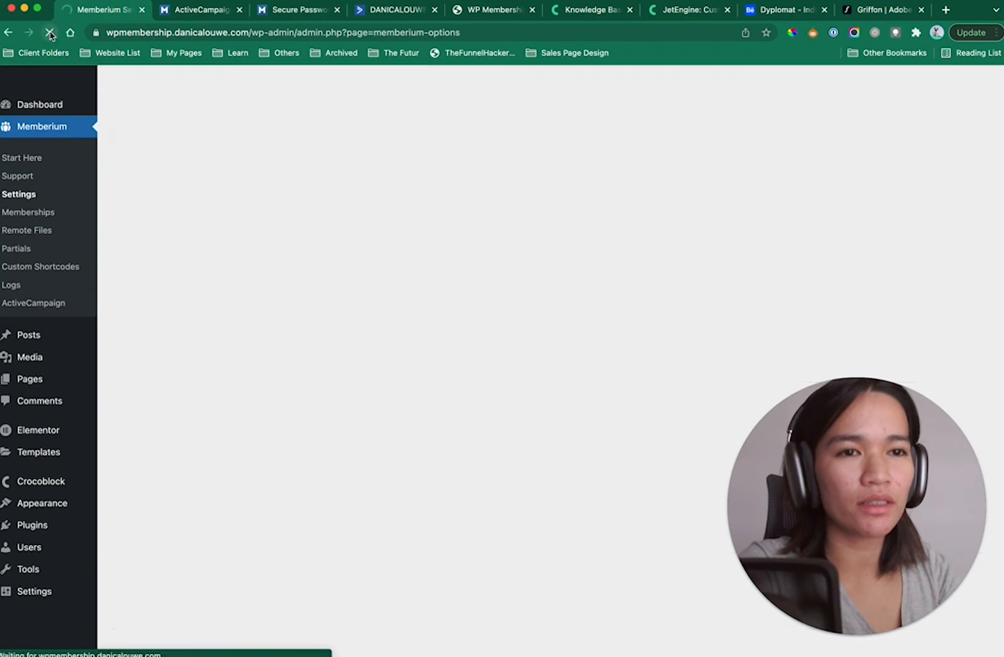
{"action": "left_click", "coordinate": [417, 274]}
{"action": "left_click", "coordinate": [416, 275]}
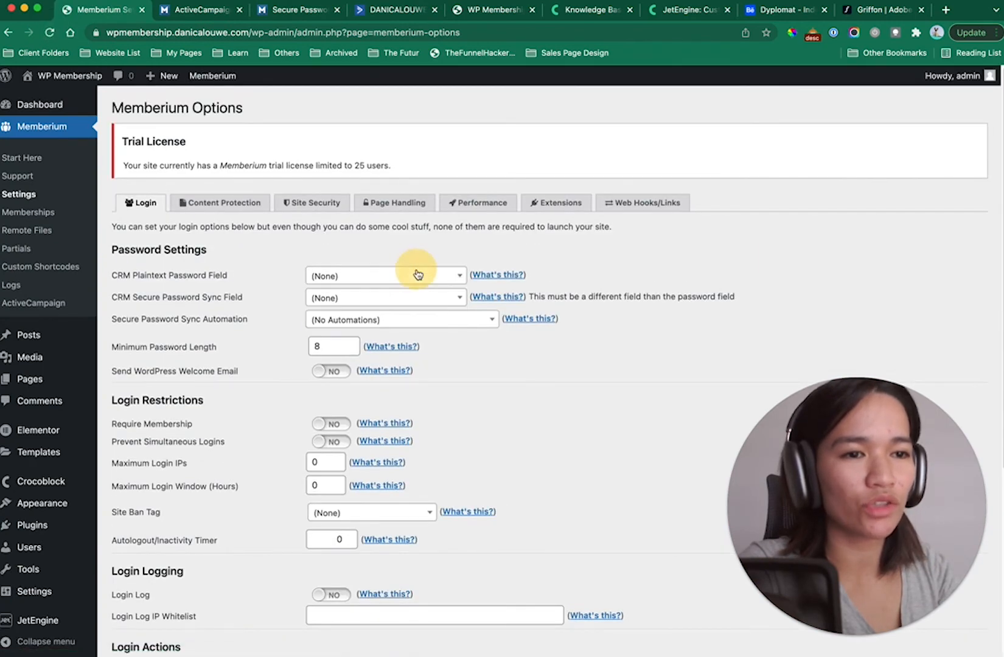
{"action": "left_click", "coordinate": [418, 275]}
{"action": "left_click", "coordinate": [417, 274]}
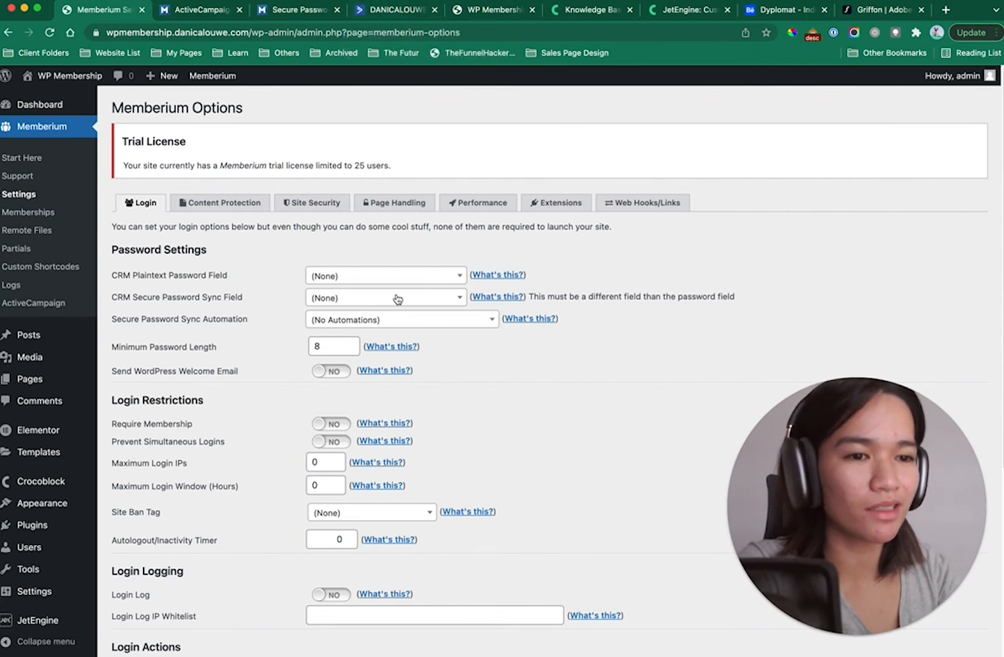
Run Synchronize ActiveCampaign from the Memberium Support Dashboard, then go back to Memberium Settings
{"action": "left_click", "coordinate": [12, 176]}
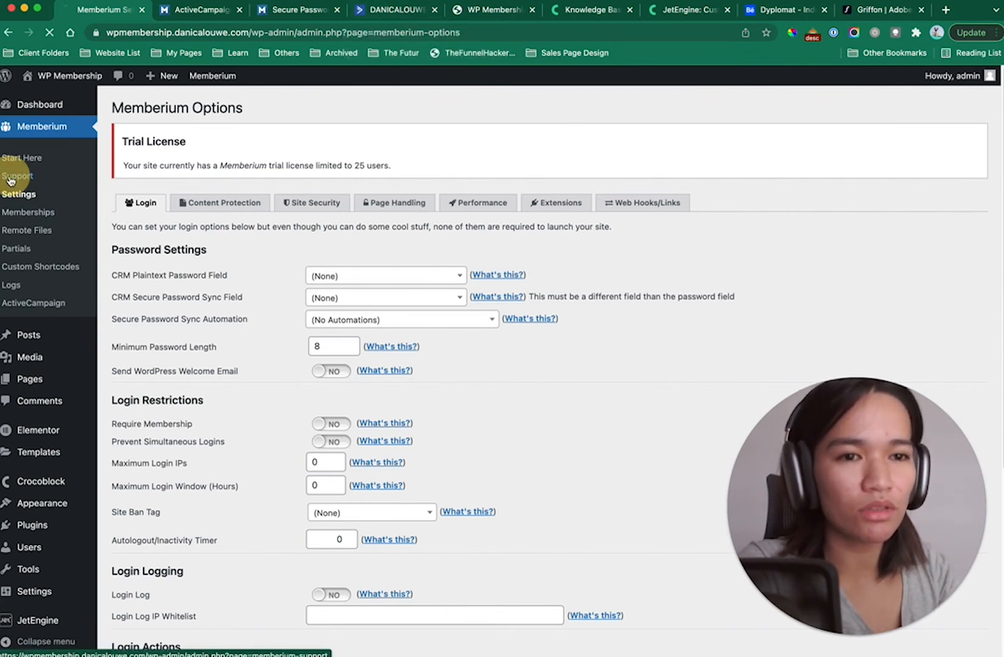
{"action": "left_click", "coordinate": [218, 207]}
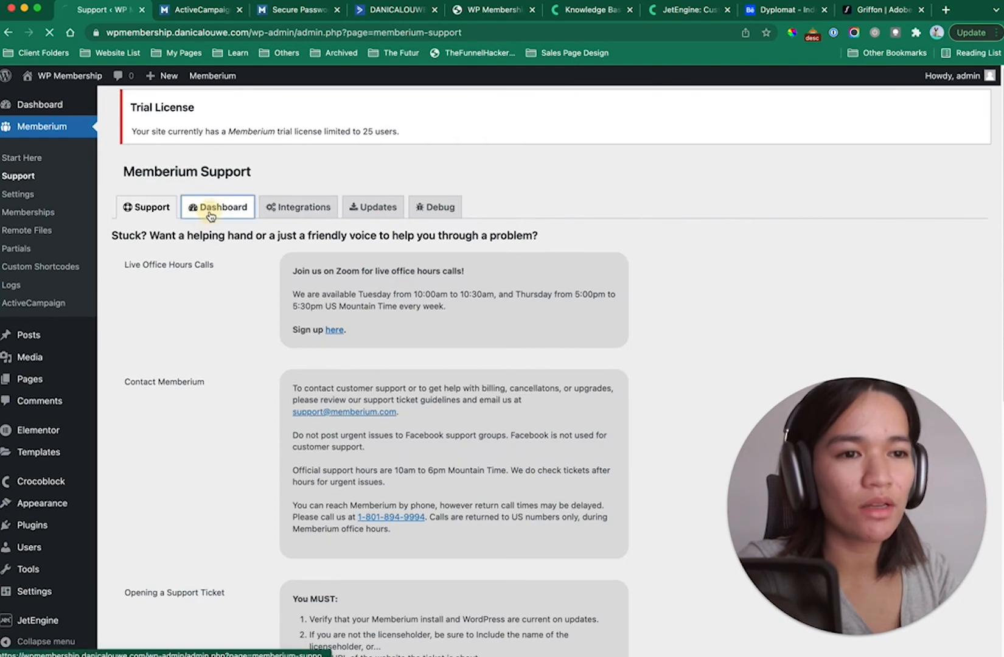
{"action": "left_click", "coordinate": [202, 466]}
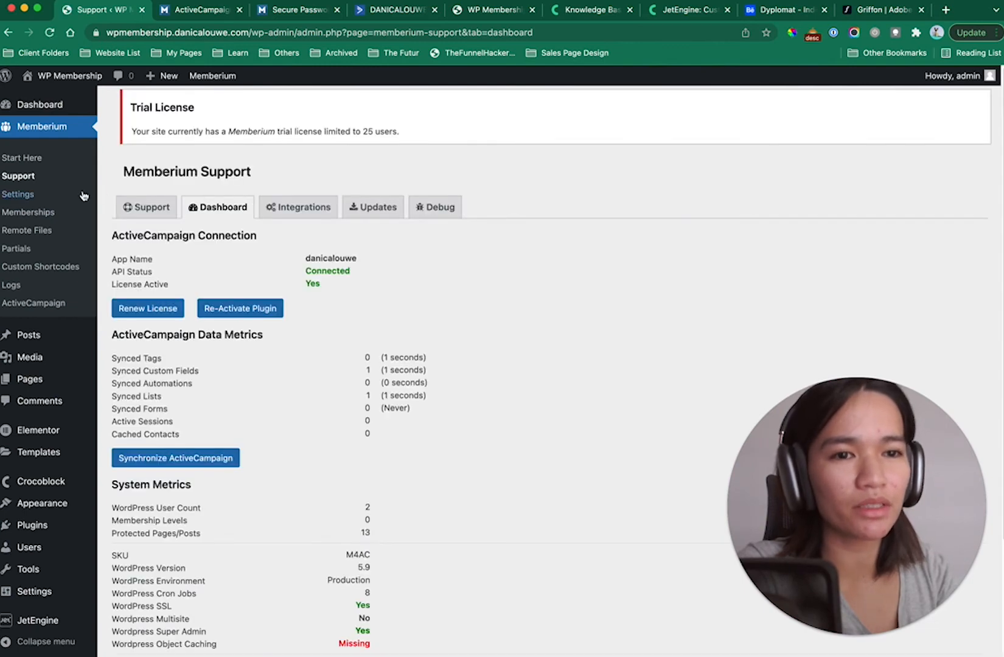
{"action": "left_click", "coordinate": [31, 196]}
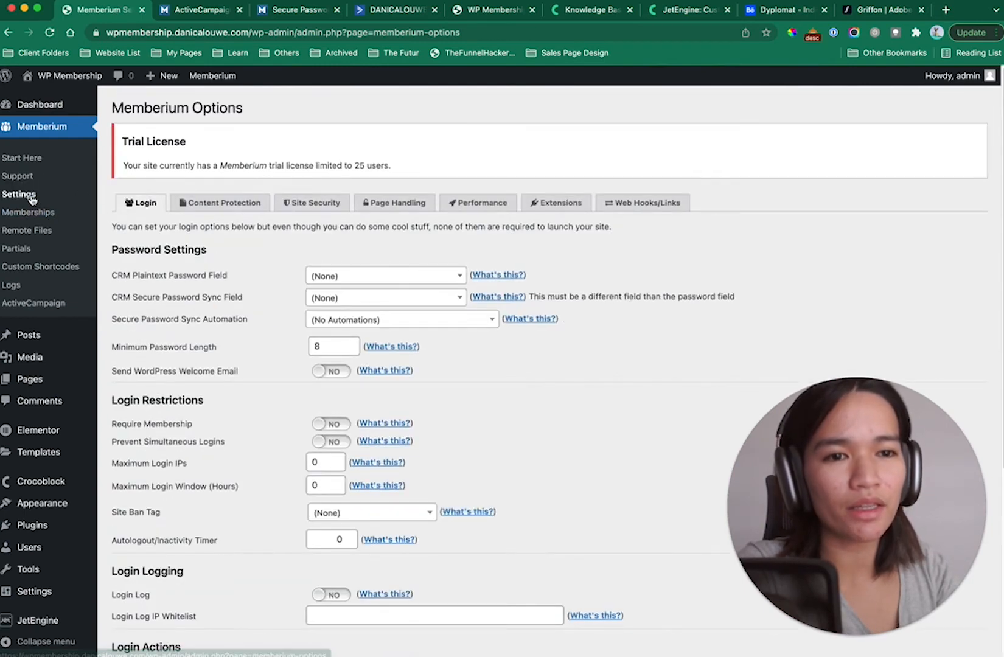
On the Login tab, choose Memberium Temp Password as the CRM plaintext password field and set Require Membership to YES
{"action": "left_click", "coordinate": [436, 277]}
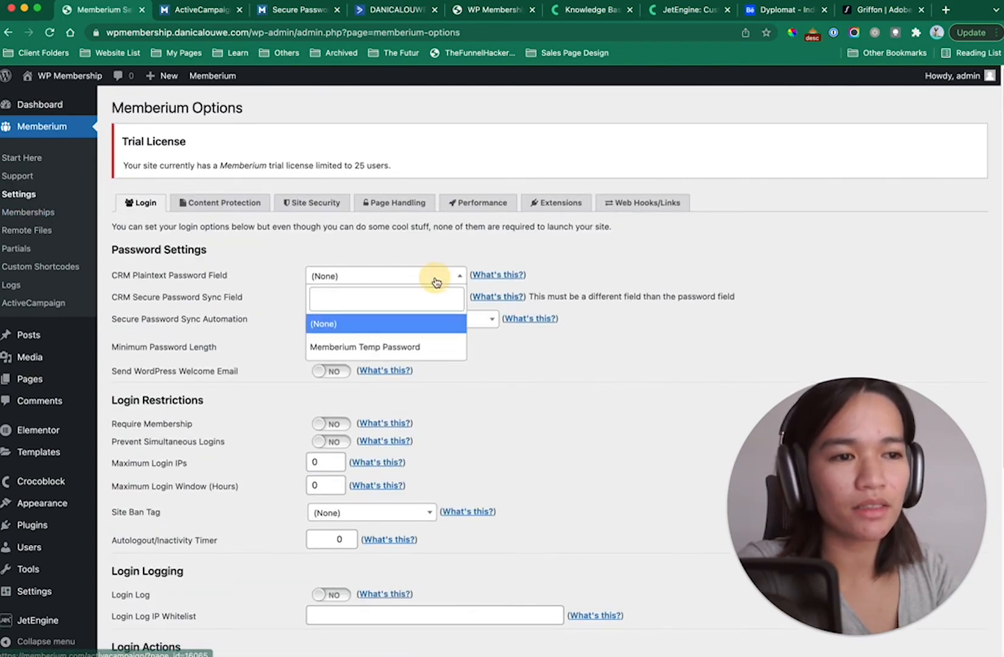
{"action": "left_click", "coordinate": [401, 347]}
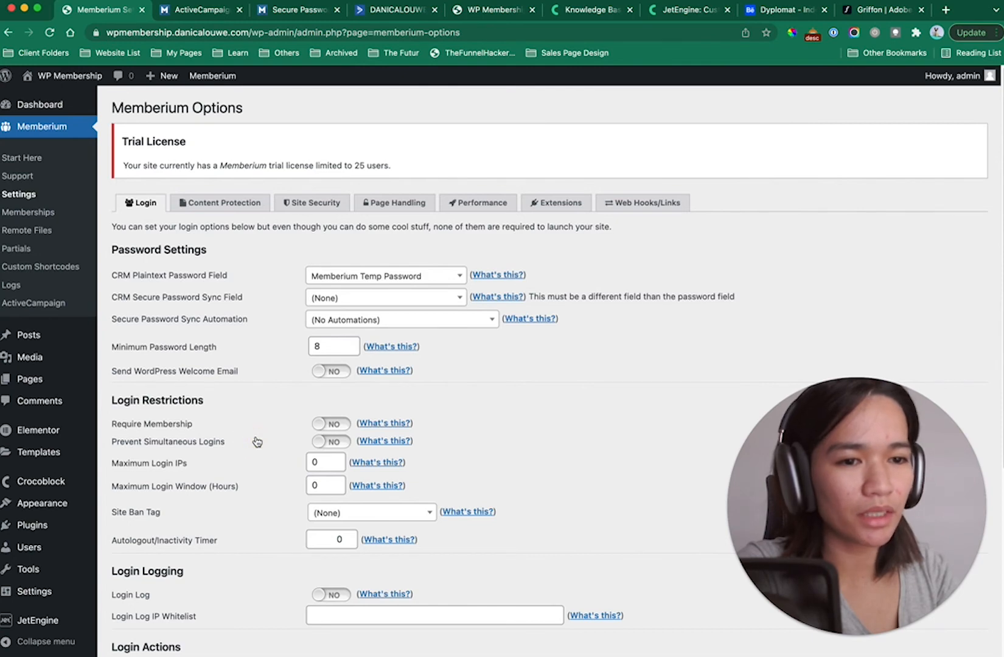
{"action": "scroll", "coordinate": [275, 344], "scroll_direction": "down", "scroll_amount": 2}
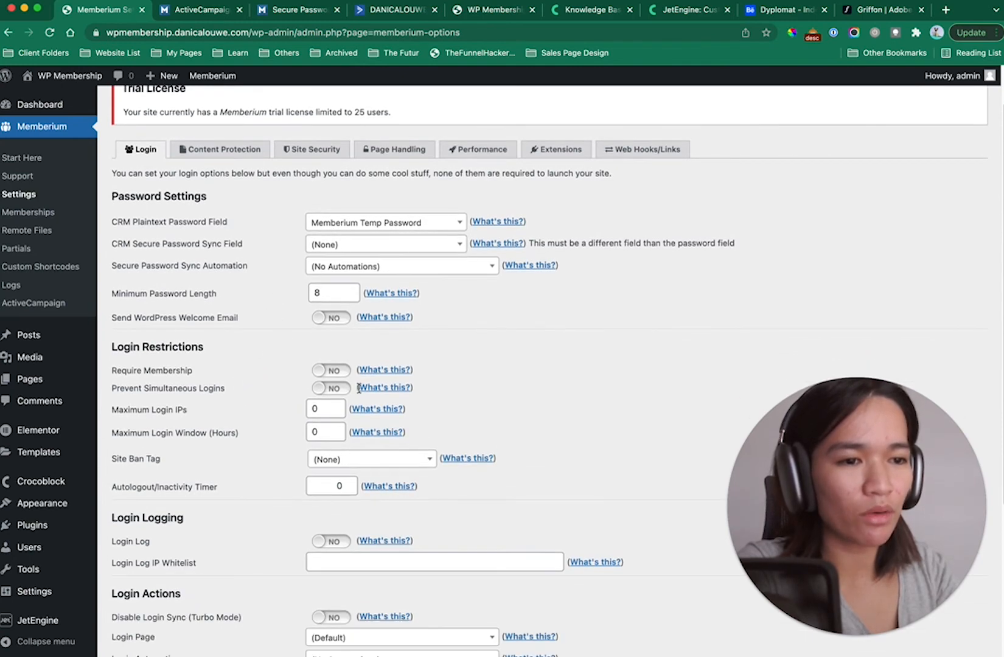
{"action": "left_click", "coordinate": [327, 370]}
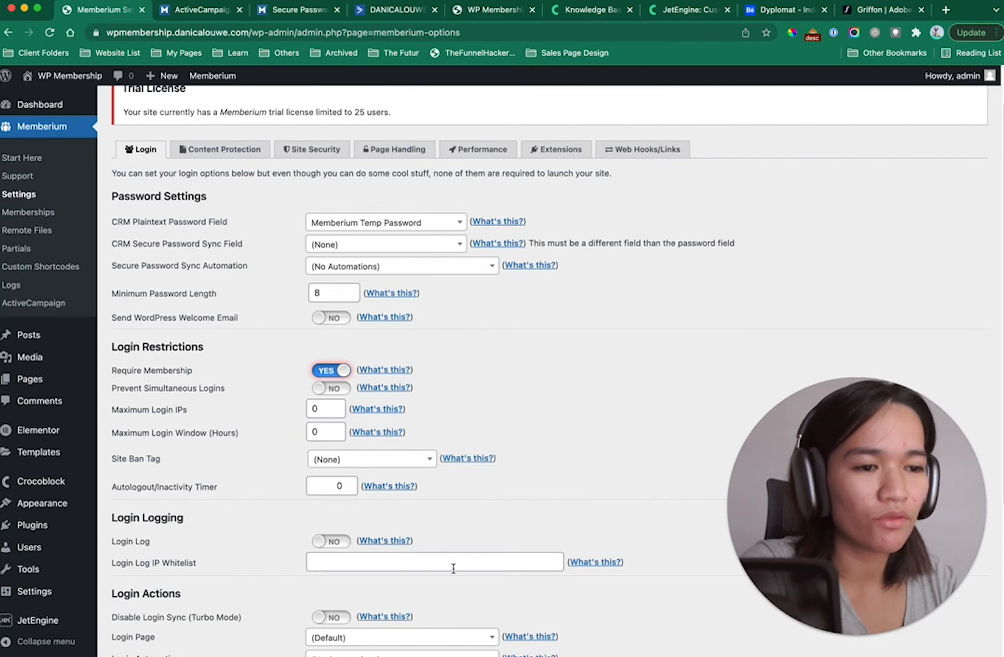
{"action": "scroll", "coordinate": [493, 497], "scroll_direction": "down", "scroll_amount": 3}
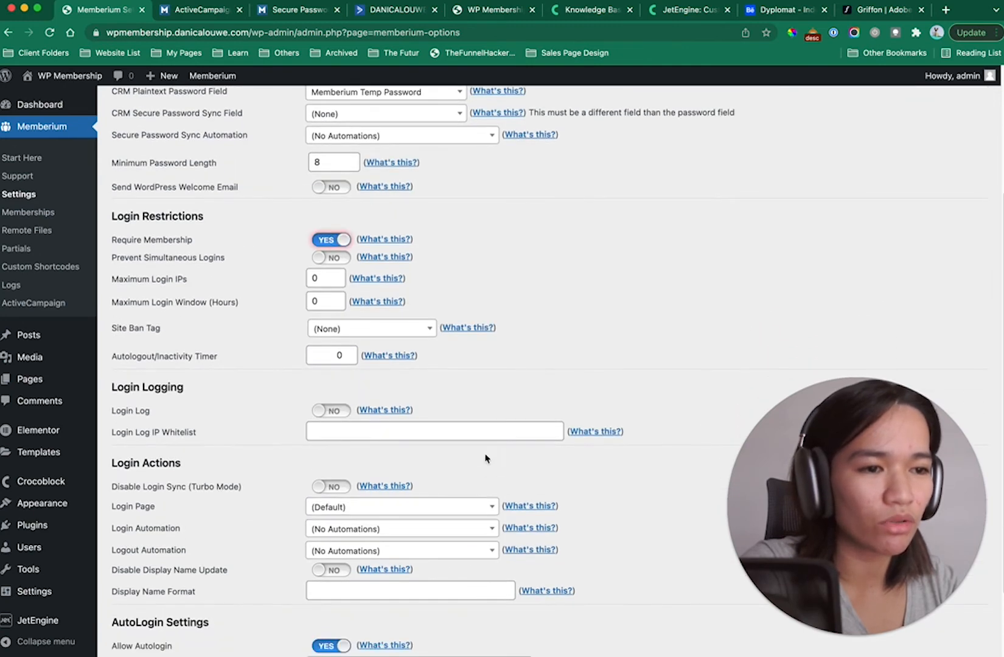
{"action": "left_click", "coordinate": [378, 280]}
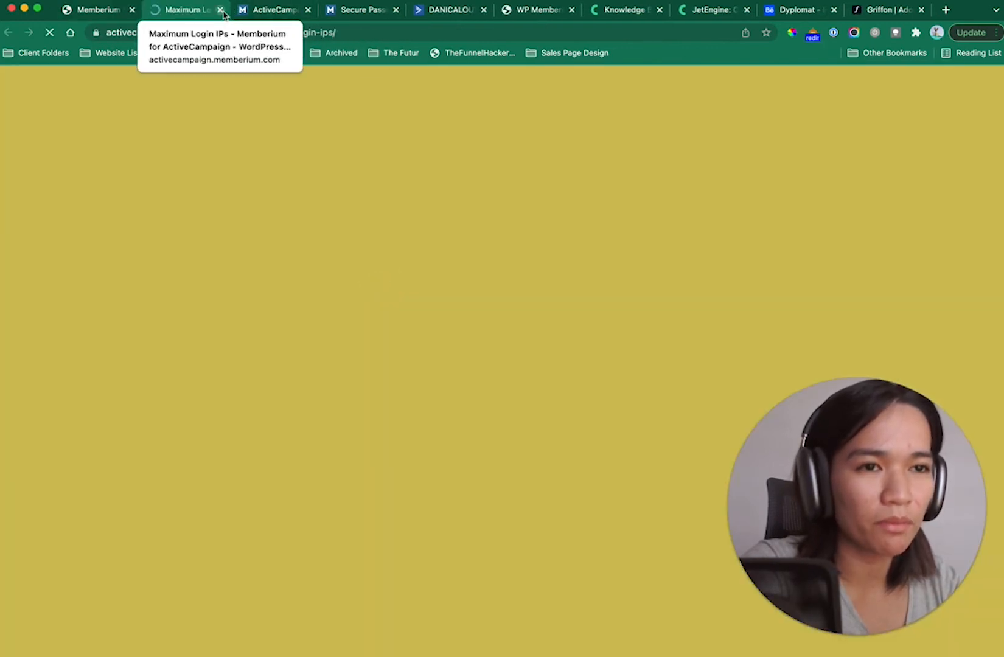
{"action": "scroll", "coordinate": [430, 487], "scroll_direction": "down", "scroll_amount": 10}
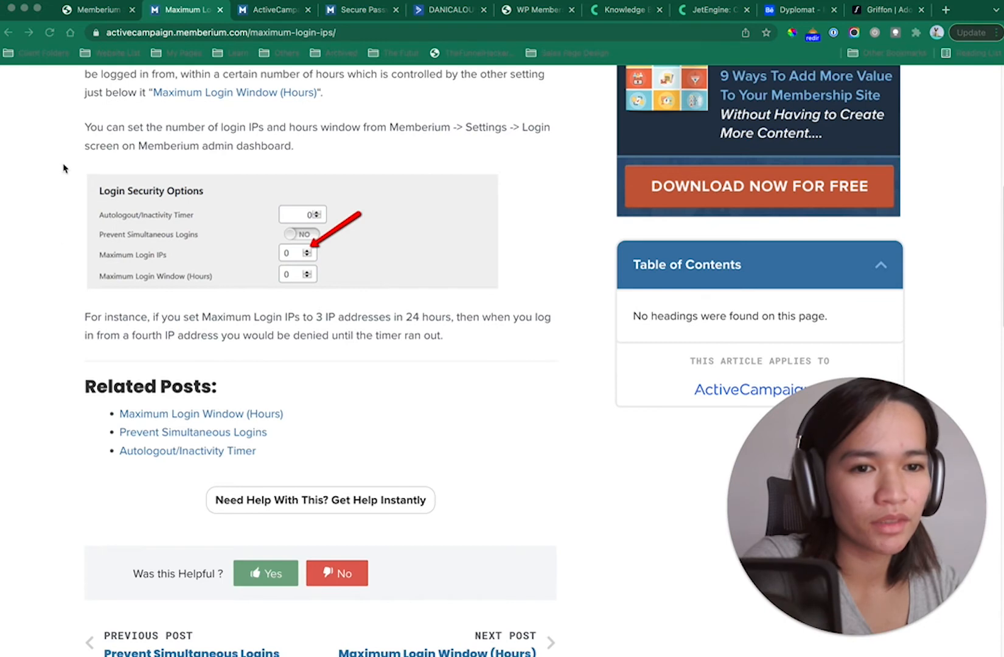
{"action": "left_click", "coordinate": [102, 12]}
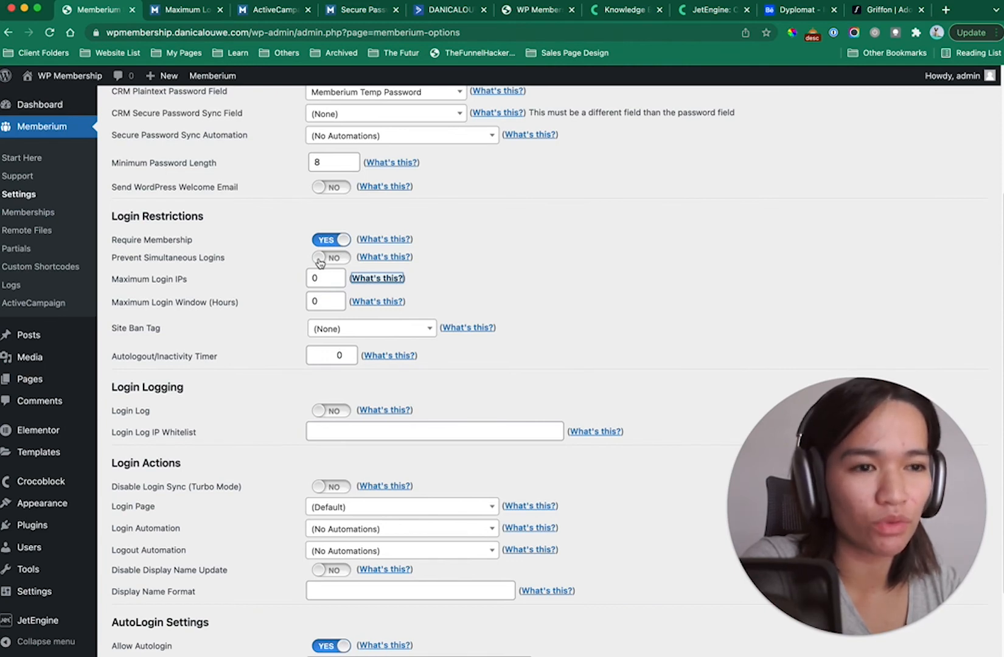
Update the Login tab so Require Membership stays YES and Maximum Login IPs stays 0
{"action": "left_click", "coordinate": [607, 277]}
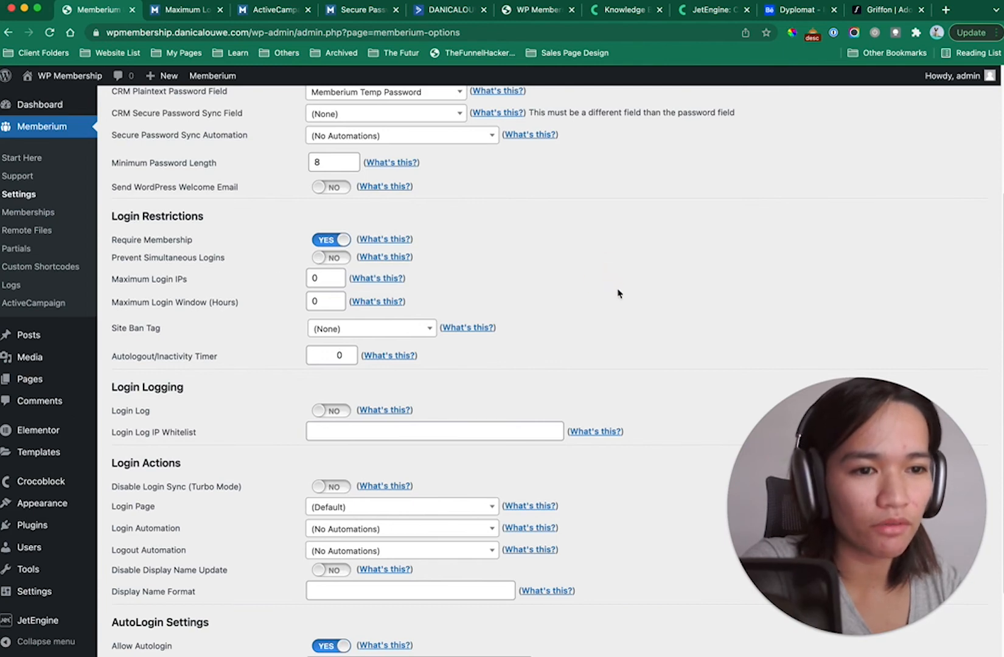
{"action": "scroll", "coordinate": [633, 321], "scroll_direction": "down", "scroll_amount": 3}
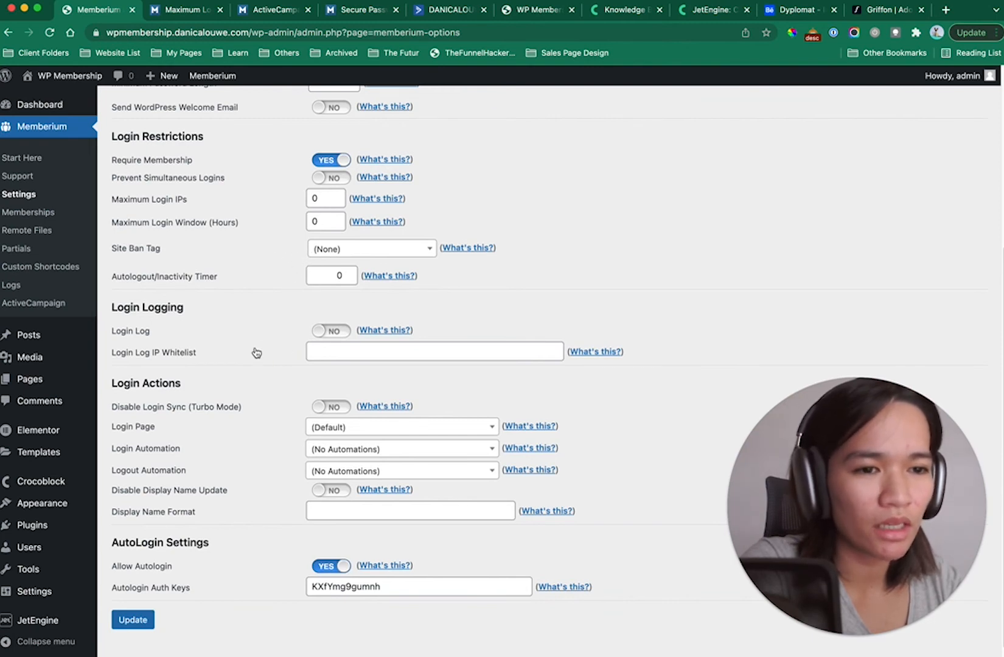
{"action": "scroll", "coordinate": [274, 298], "scroll_direction": "down", "scroll_amount": 1}
{"action": "scroll", "coordinate": [274, 298], "scroll_direction": "up", "scroll_amount": 1}
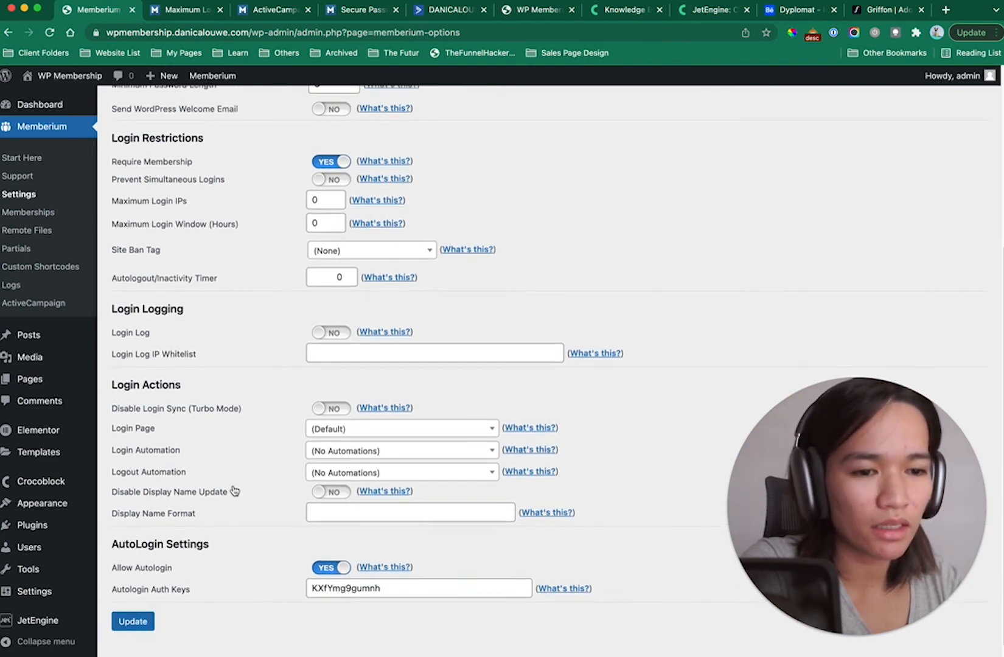
{"action": "left_click", "coordinate": [133, 622]}
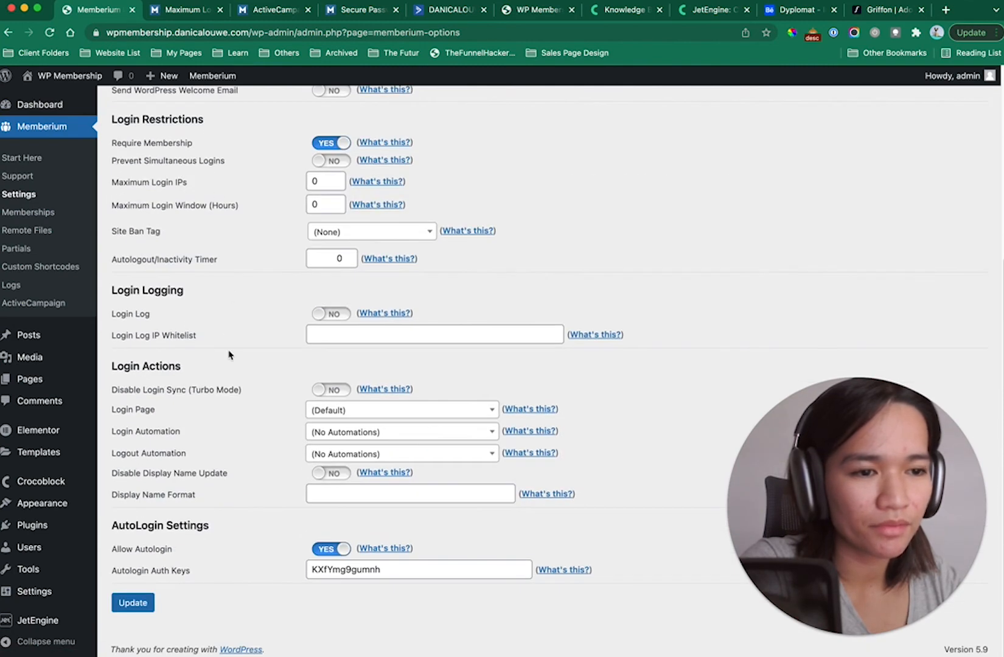
{"action": "scroll", "coordinate": [231, 356], "scroll_direction": "up", "scroll_amount": 5}
Set Content Protection's Default Prohibited Action to Show Excerpt/Teaser and save it
{"action": "left_click", "coordinate": [224, 205]}
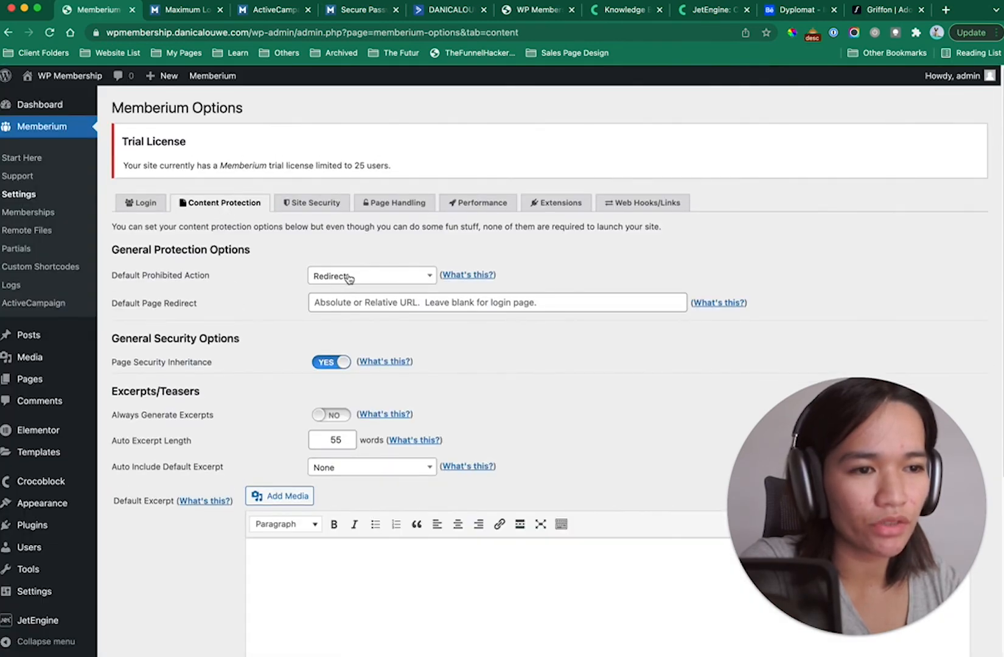
{"action": "scroll", "coordinate": [199, 508], "scroll_direction": "down", "scroll_amount": 5}
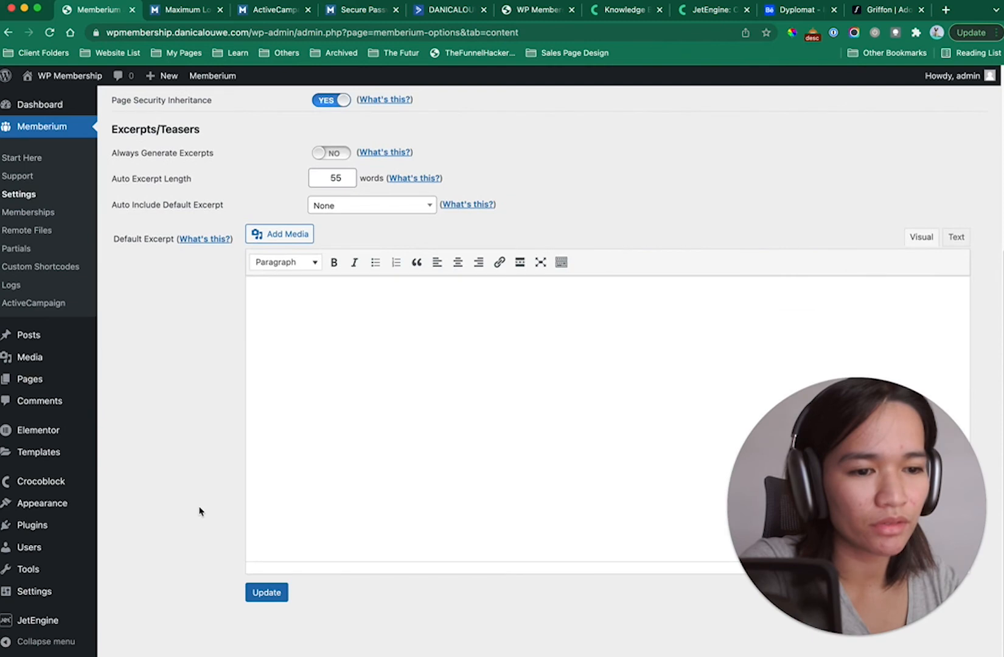
{"action": "scroll", "coordinate": [199, 511], "scroll_direction": "up", "scroll_amount": 5}
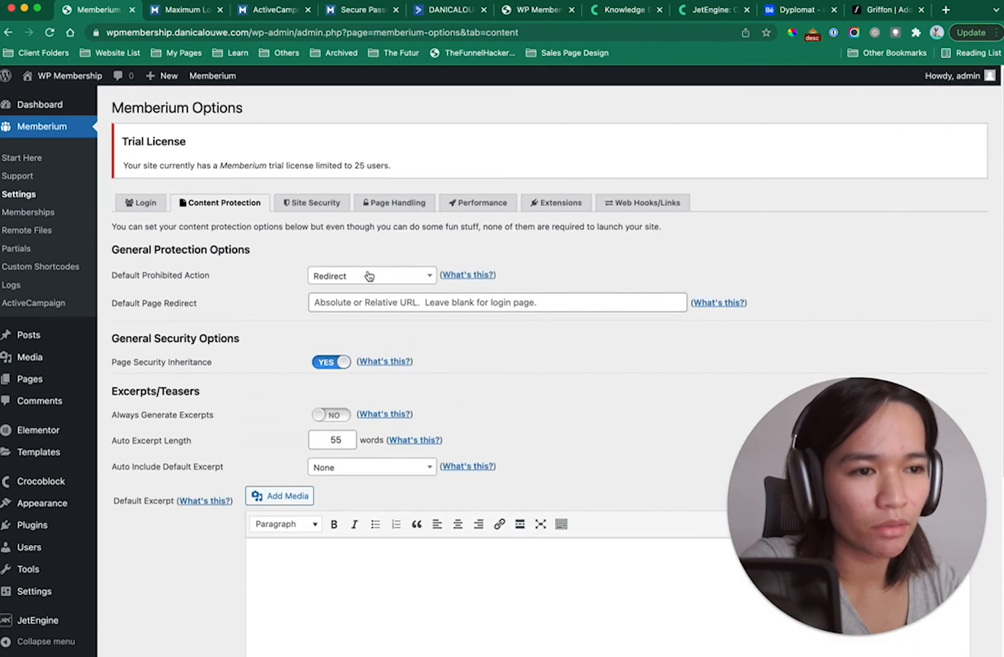
{"action": "left_click", "coordinate": [369, 275]}
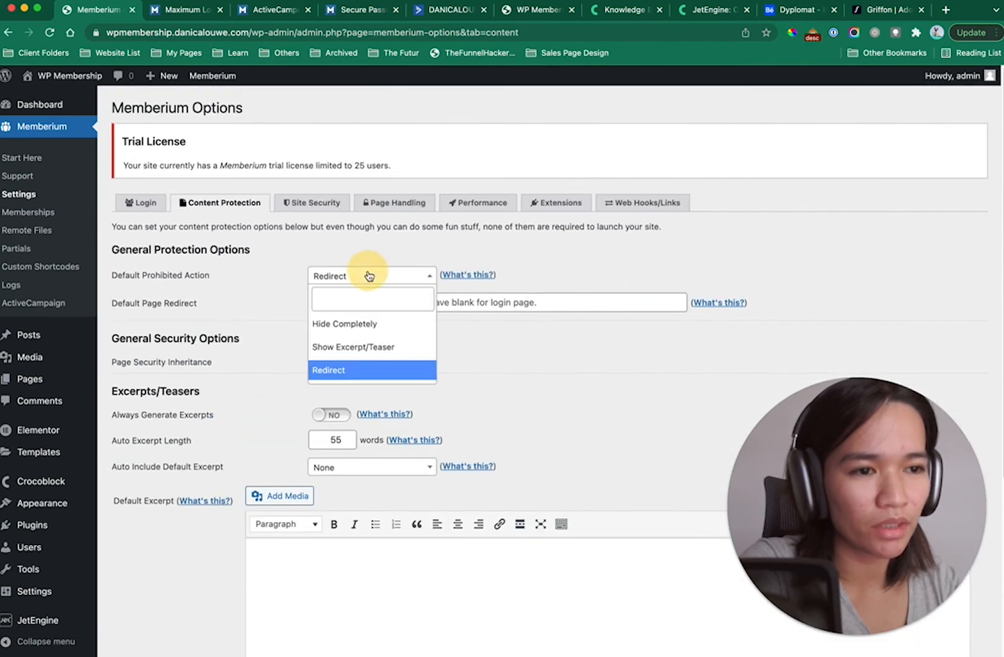
{"action": "left_click", "coordinate": [370, 349]}
{"action": "scroll", "coordinate": [273, 347], "scroll_direction": "down", "scroll_amount": 5}
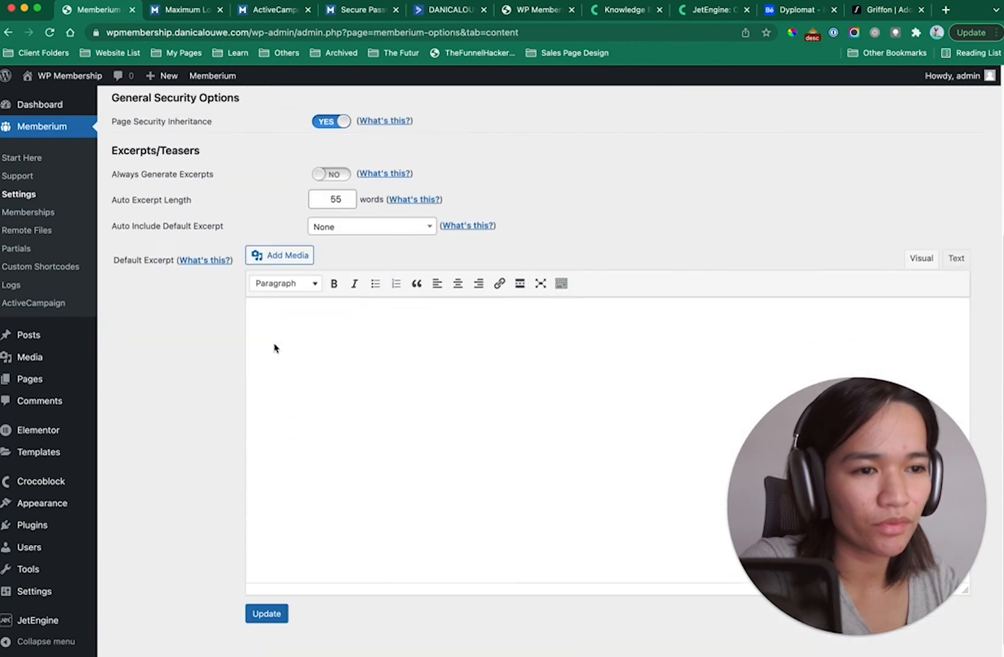
{"action": "left_click", "coordinate": [268, 592]}
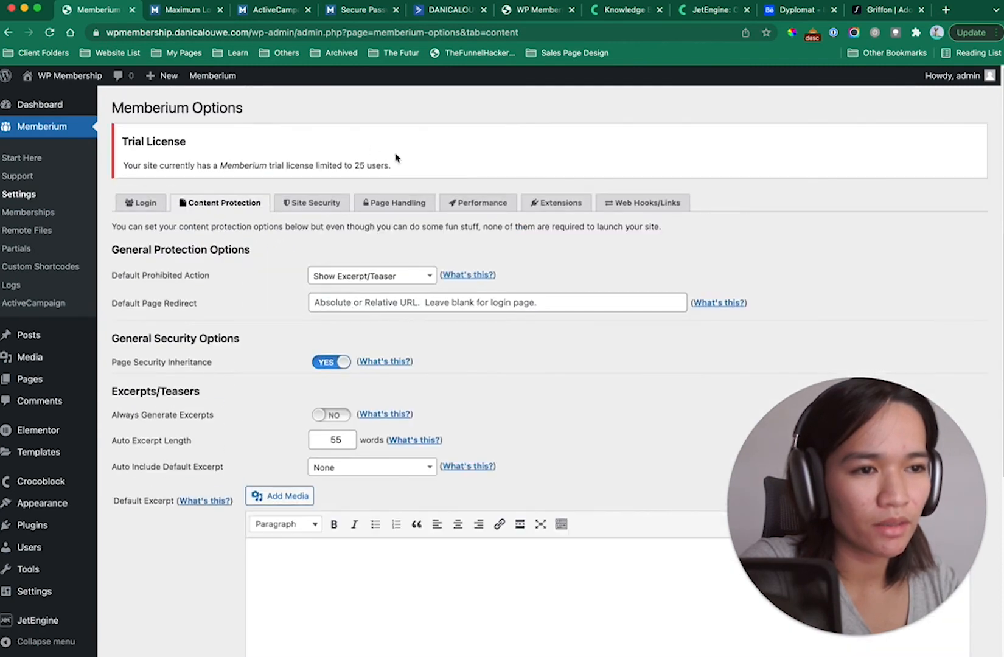
Bring up the Site Security tab, showing Disable RSS Feeds at YES and Site Lock at NO
{"action": "scroll", "coordinate": [292, 327], "scroll_direction": "down", "scroll_amount": 5}
{"action": "scroll", "coordinate": [289, 307], "scroll_direction": "up", "scroll_amount": 5}
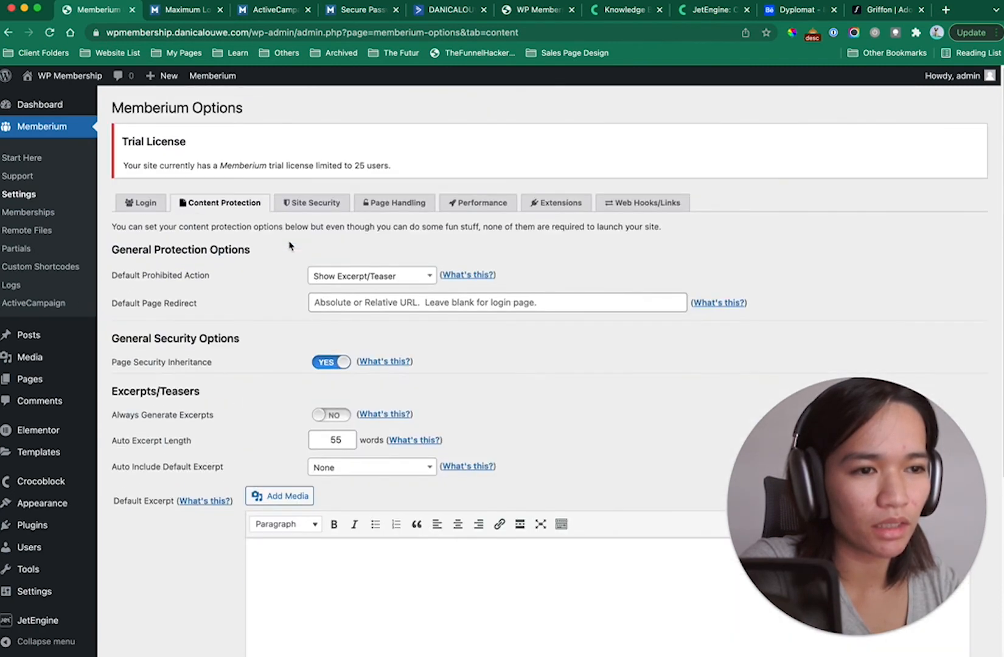
{"action": "left_click", "coordinate": [305, 204]}
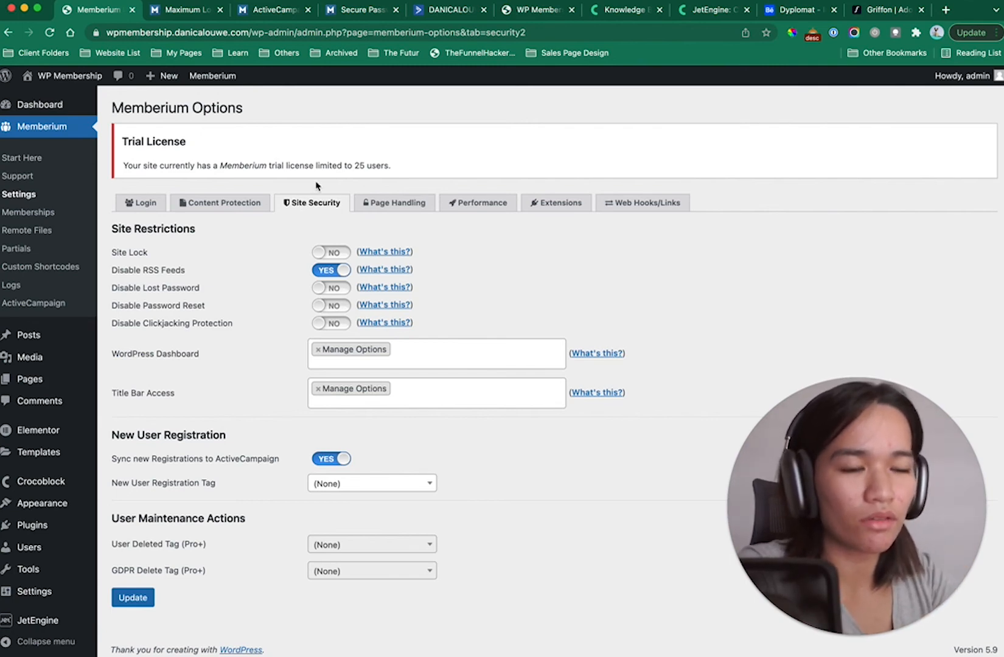
Switch Site Lock to YES and save it, then move to the Page Handling tab
{"action": "left_click", "coordinate": [327, 254]}
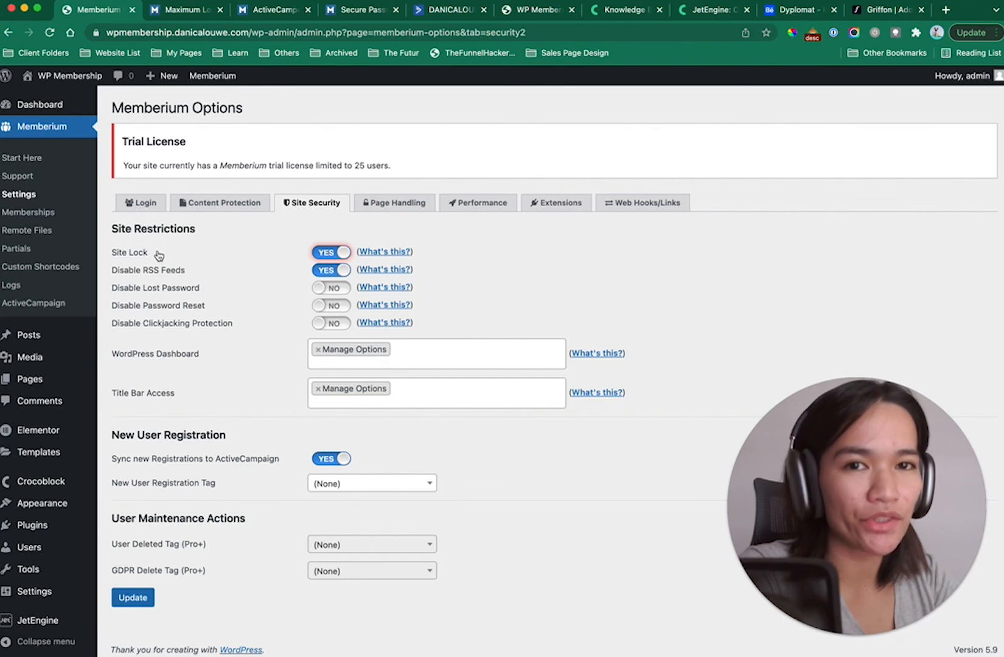
{"action": "left_click", "coordinate": [140, 598]}
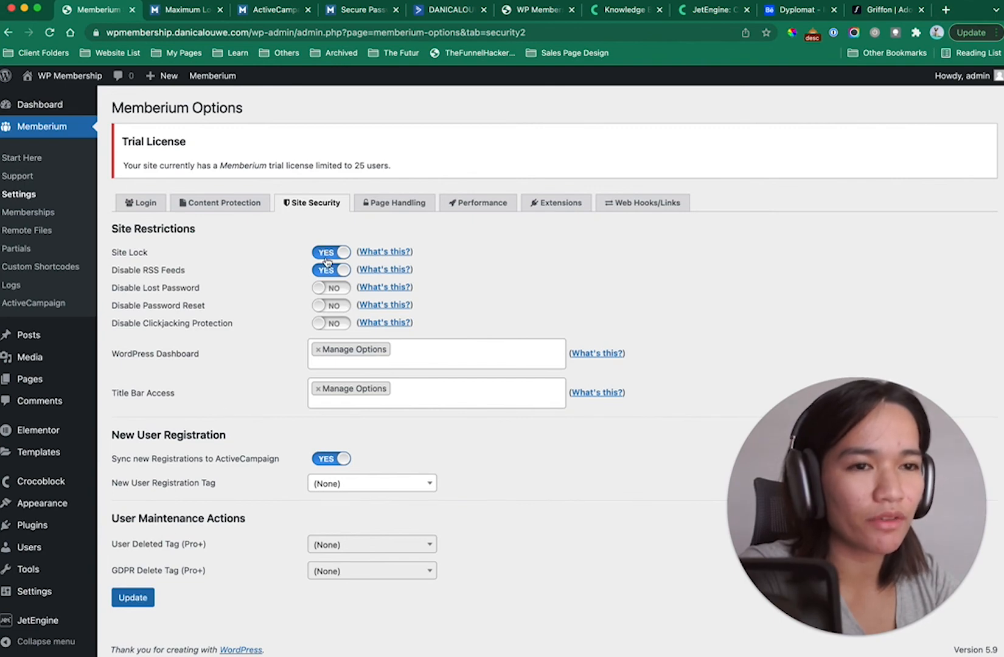
{"action": "left_click", "coordinate": [139, 604]}
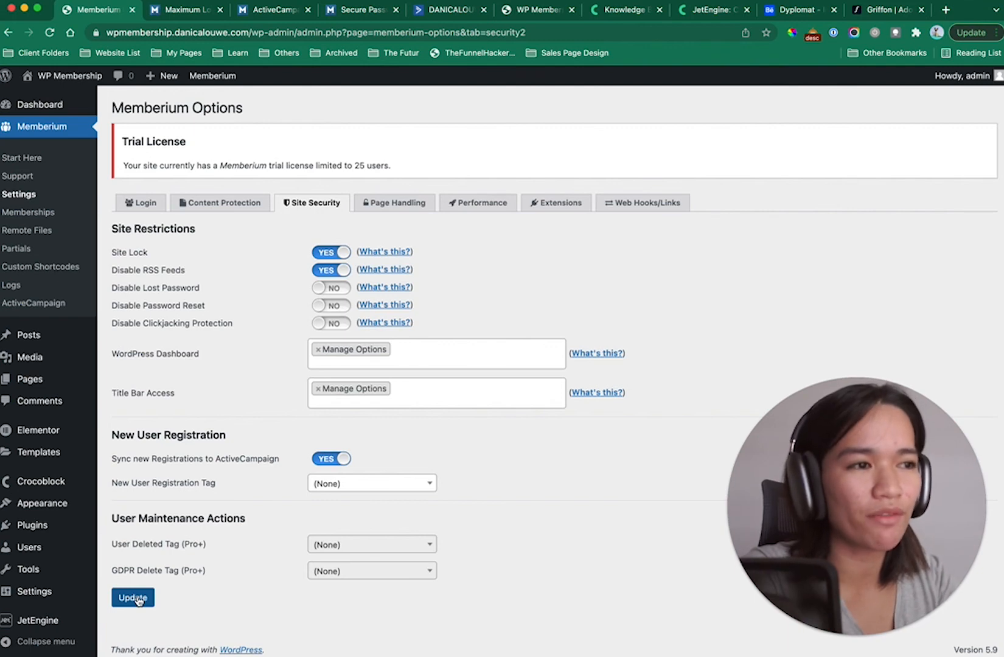
{"action": "left_click", "coordinate": [584, 291]}
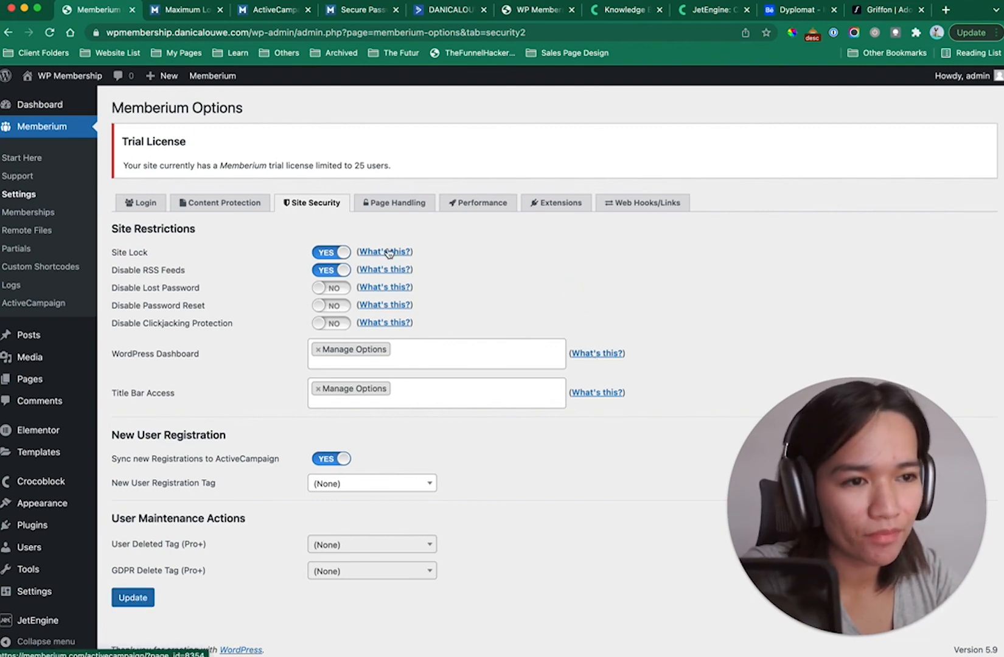
{"action": "left_click", "coordinate": [387, 205]}
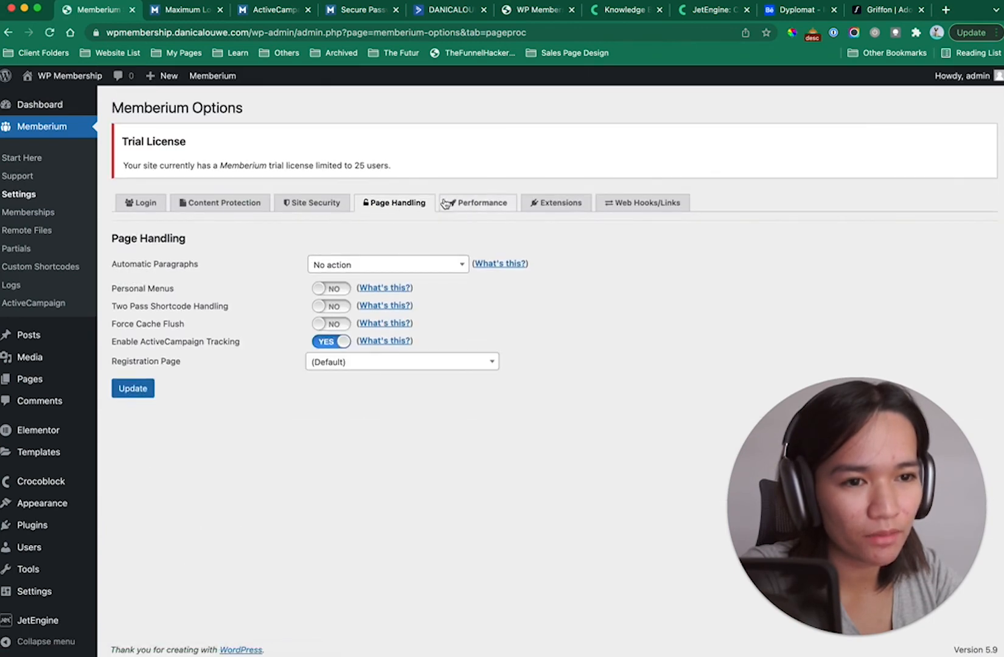
Look through the Performance, Extensions and Web Hooks/Links tabs, then return to Memberium's Start Here page
{"action": "left_click", "coordinate": [467, 208]}
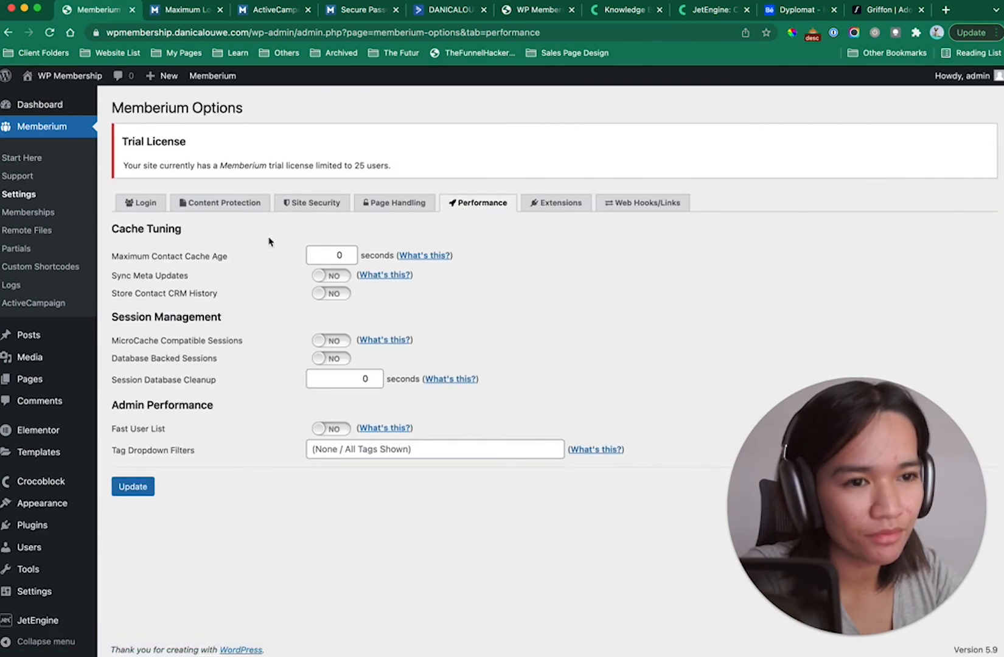
{"action": "left_click", "coordinate": [551, 203]}
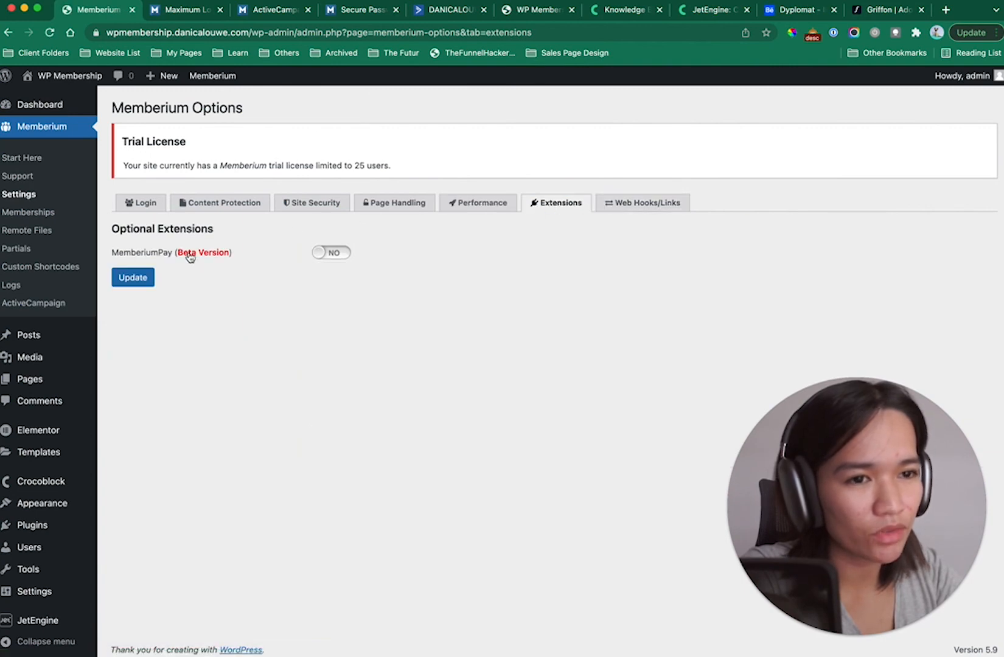
{"action": "left_click", "coordinate": [644, 207]}
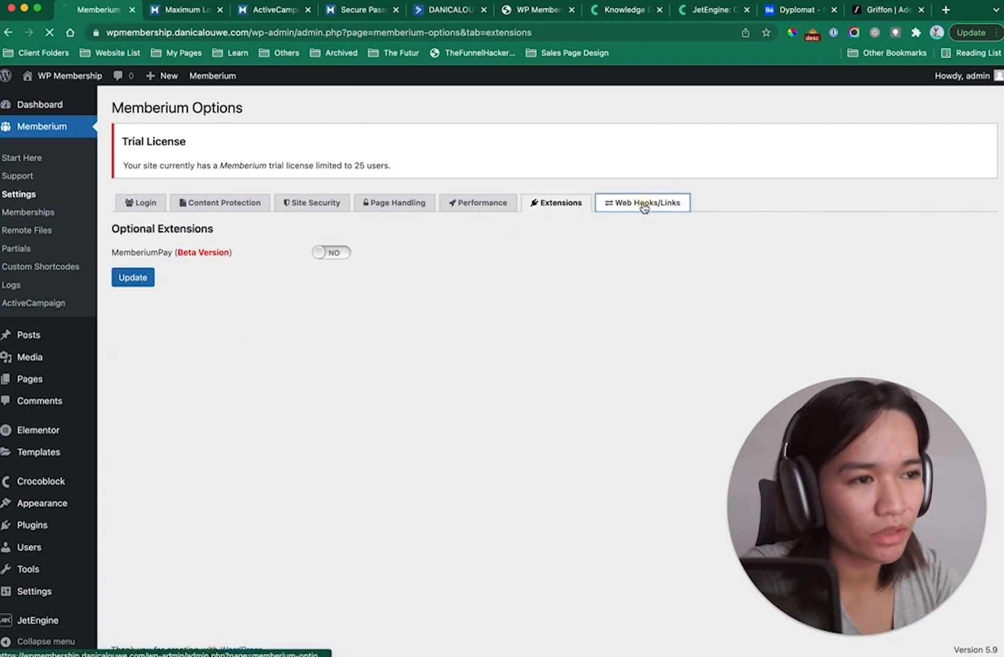
{"action": "scroll", "coordinate": [272, 363], "scroll_direction": "down", "scroll_amount": 1}
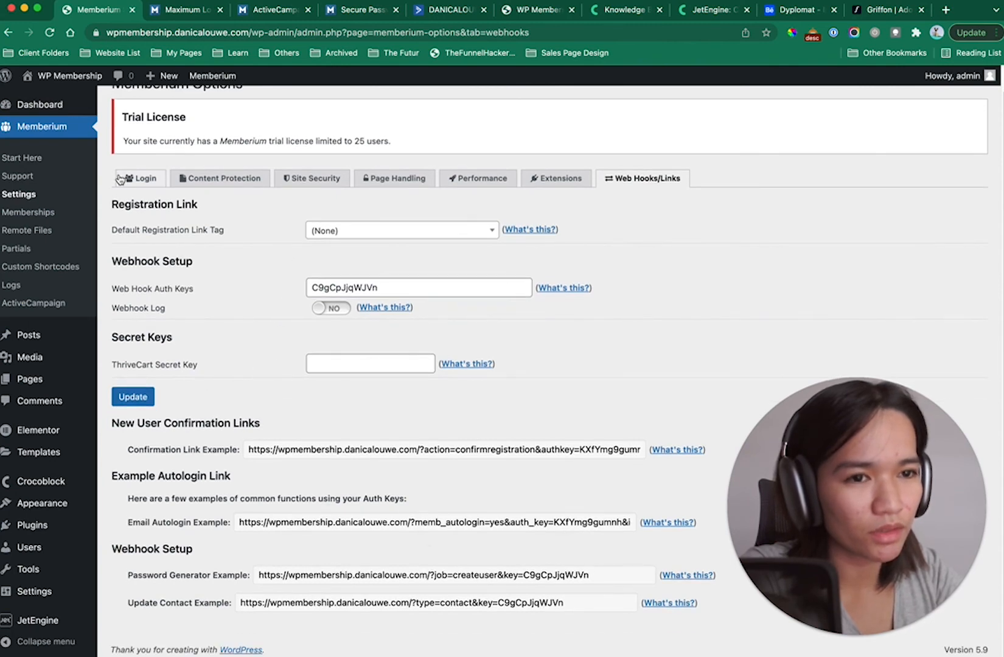
{"action": "left_click", "coordinate": [59, 160]}
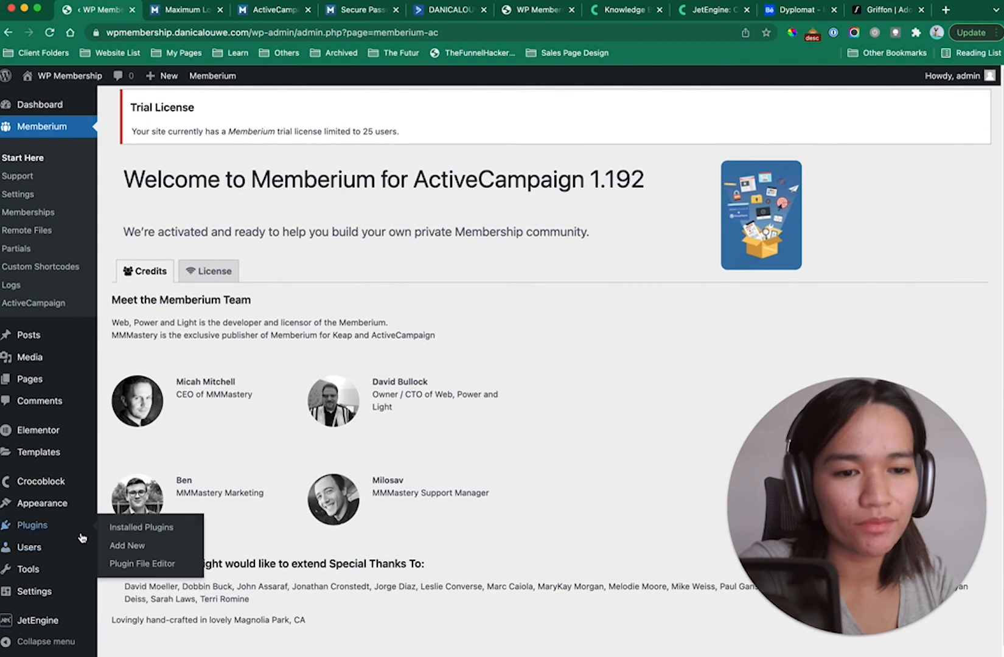
Browse the Installed Plugins list, then view Appearance > Themes with Hello Elementor active among 4 themes
{"action": "left_click", "coordinate": [81, 529]}
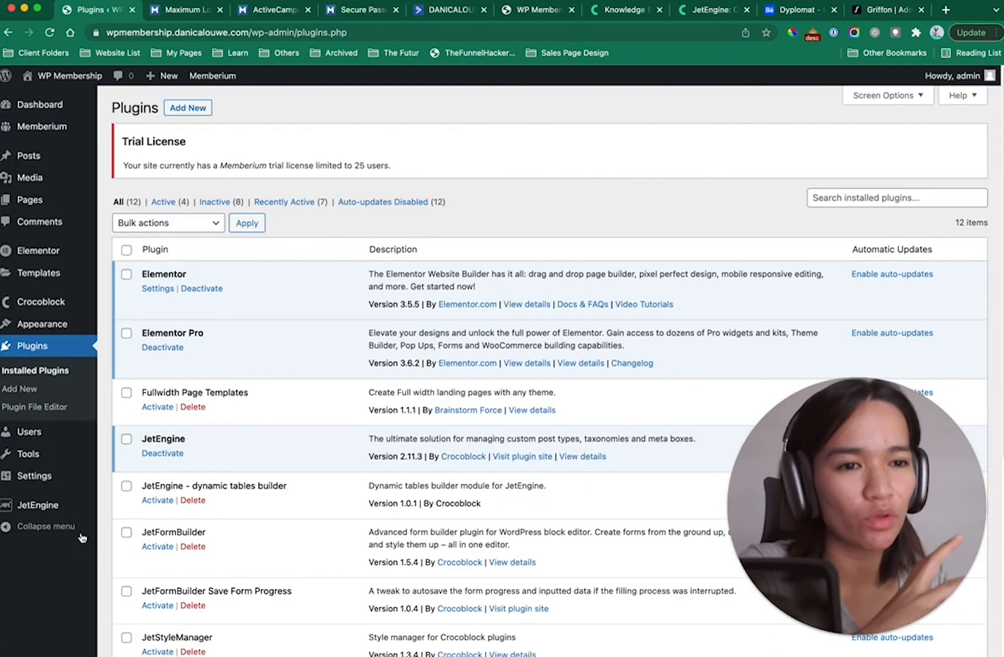
{"action": "scroll", "coordinate": [328, 294], "scroll_direction": "down", "scroll_amount": 3}
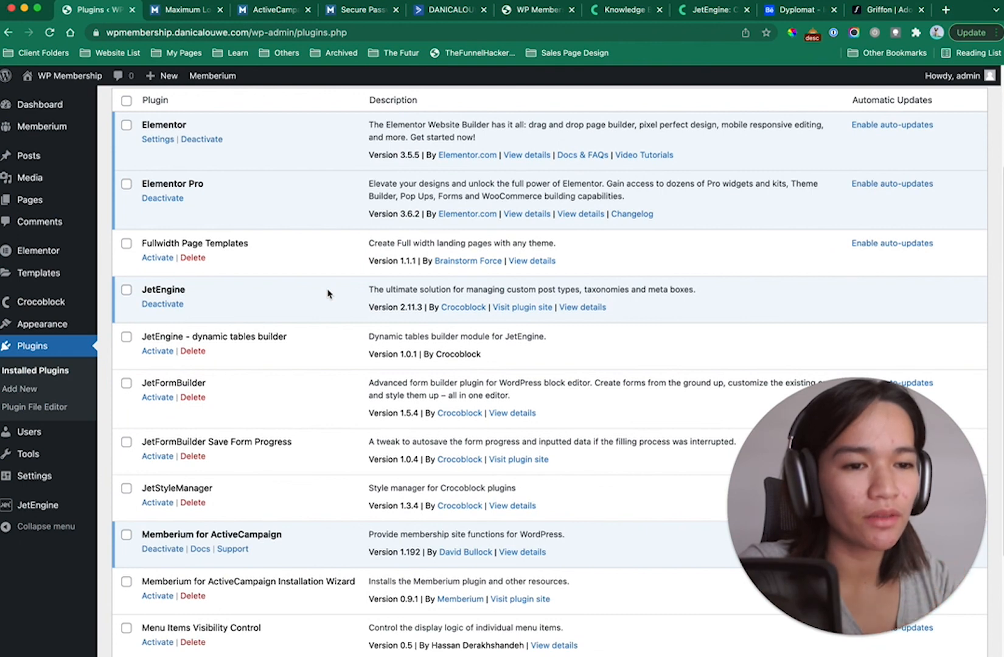
{"action": "scroll", "coordinate": [351, 331], "scroll_direction": "down", "scroll_amount": 3}
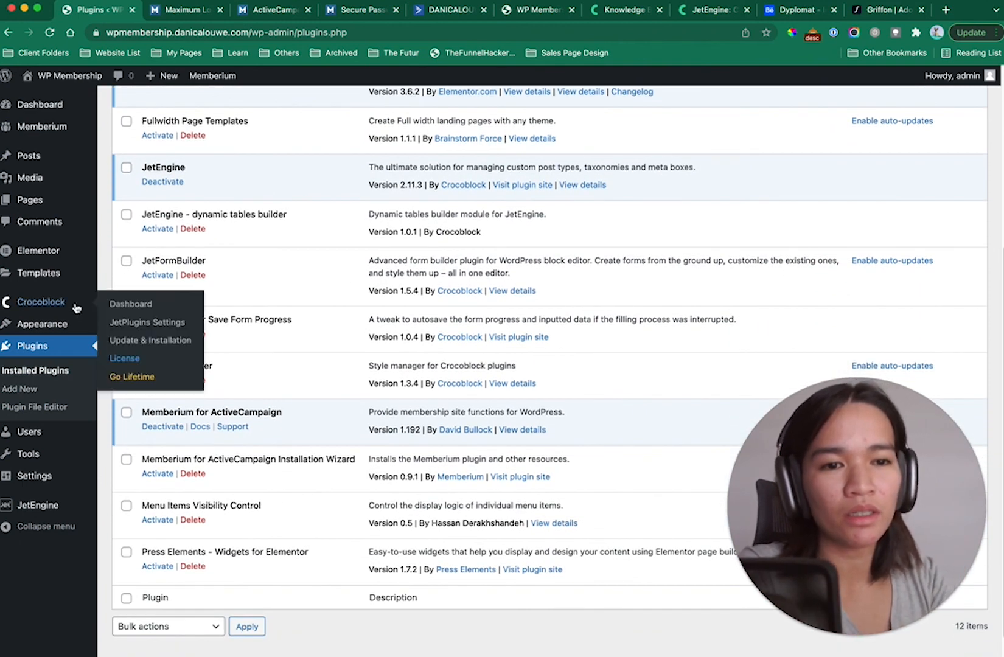
{"action": "mouse_move", "coordinate": [85, 324]}
{"action": "left_click", "coordinate": [119, 326]}
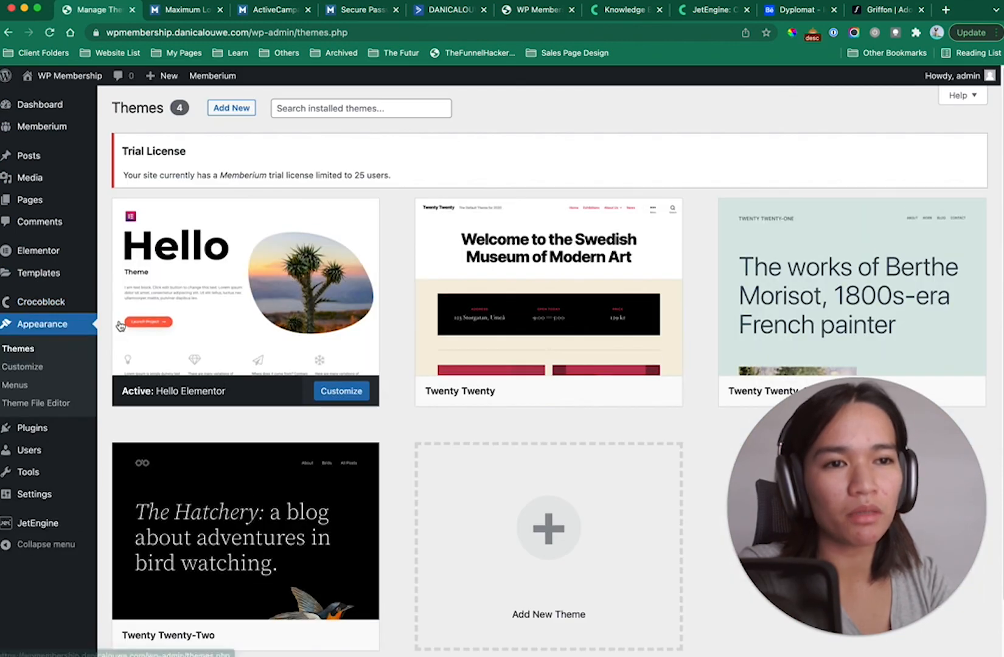
{"action": "mouse_move", "coordinate": [369, 249]}
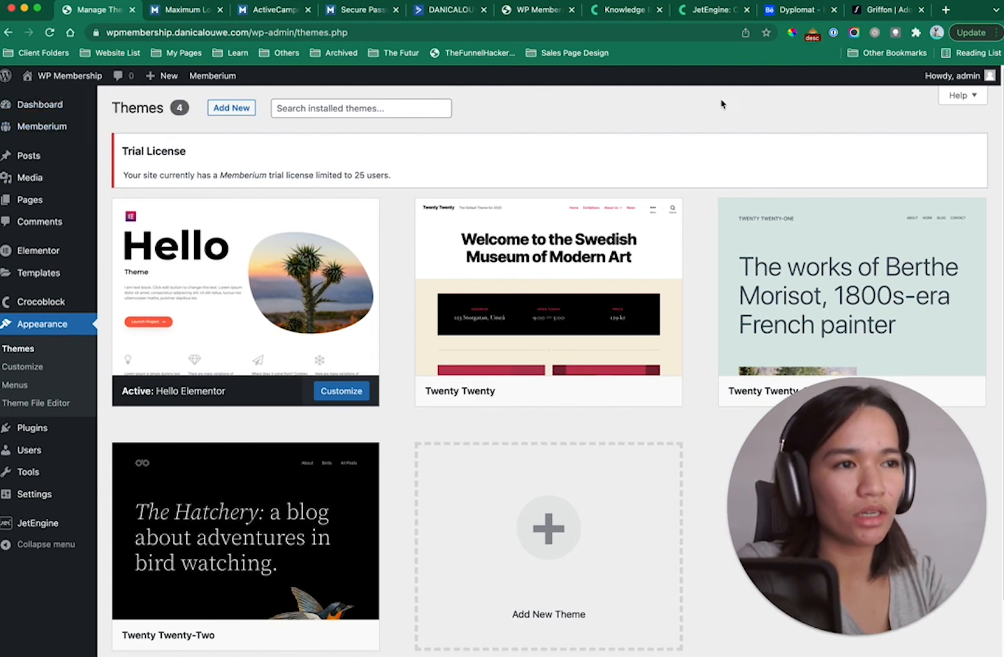
Analyze the WordPress site's address in PageSpeed Insights at pagespeed.web.dev
{"action": "left_click", "coordinate": [945, 11]}
{"action": "type", "text": "pagespeed.web.dev"}
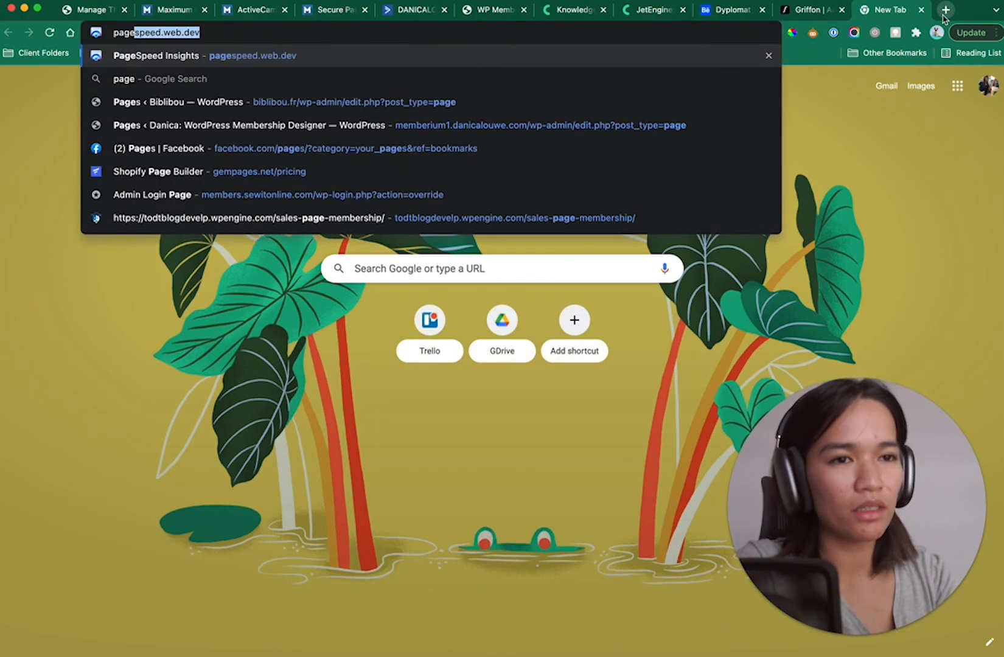
{"action": "key", "text": "Return"}
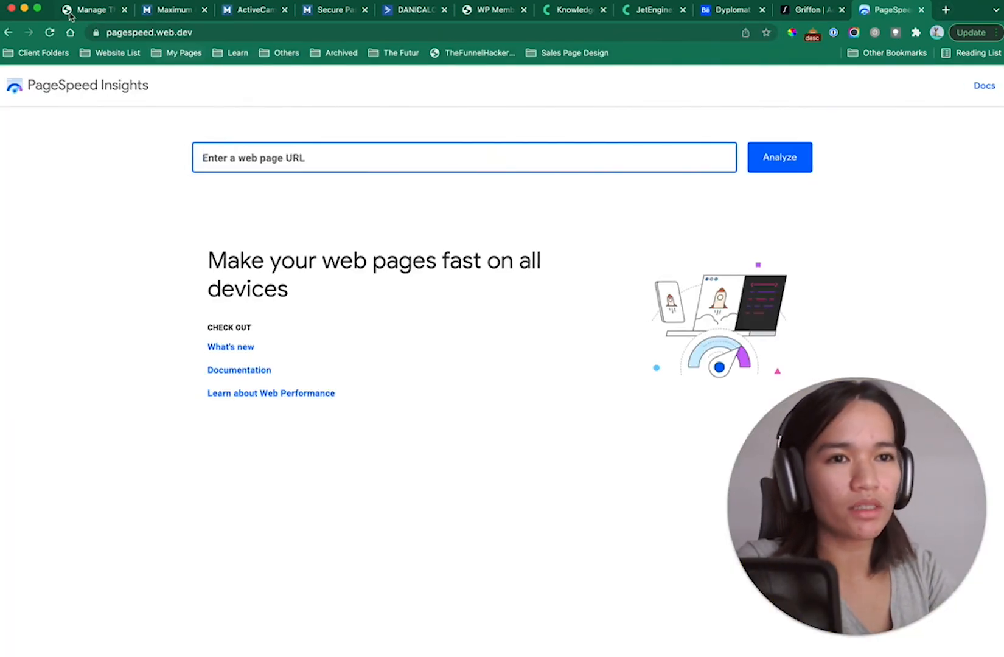
{"action": "left_click", "coordinate": [99, 14]}
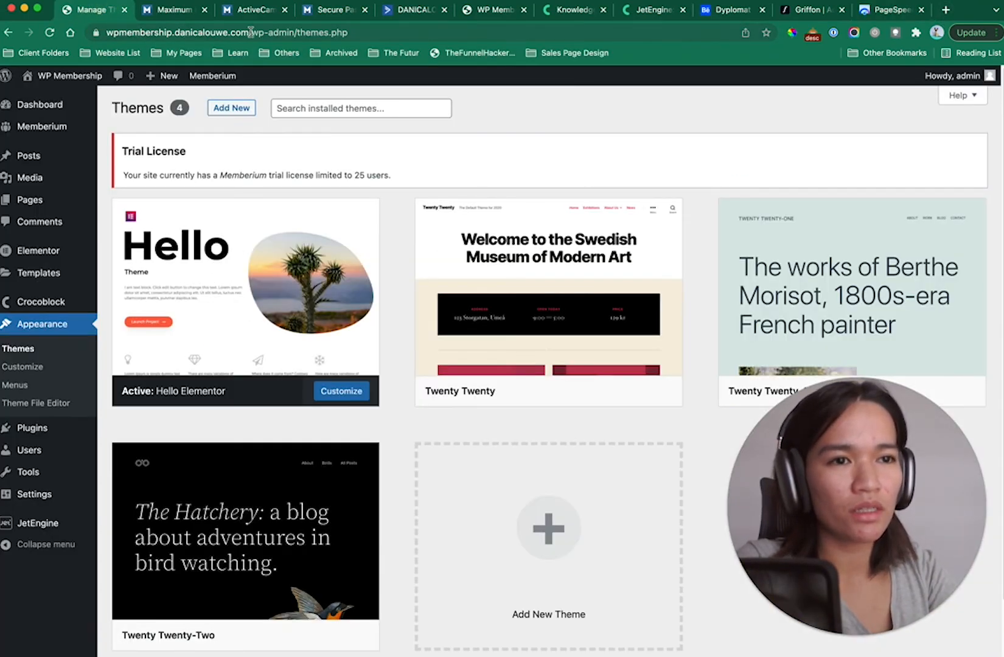
{"action": "left_click_drag", "start_coordinate": [251, 32], "coordinate": [95, 29]}
{"action": "key", "text": "super+c"}
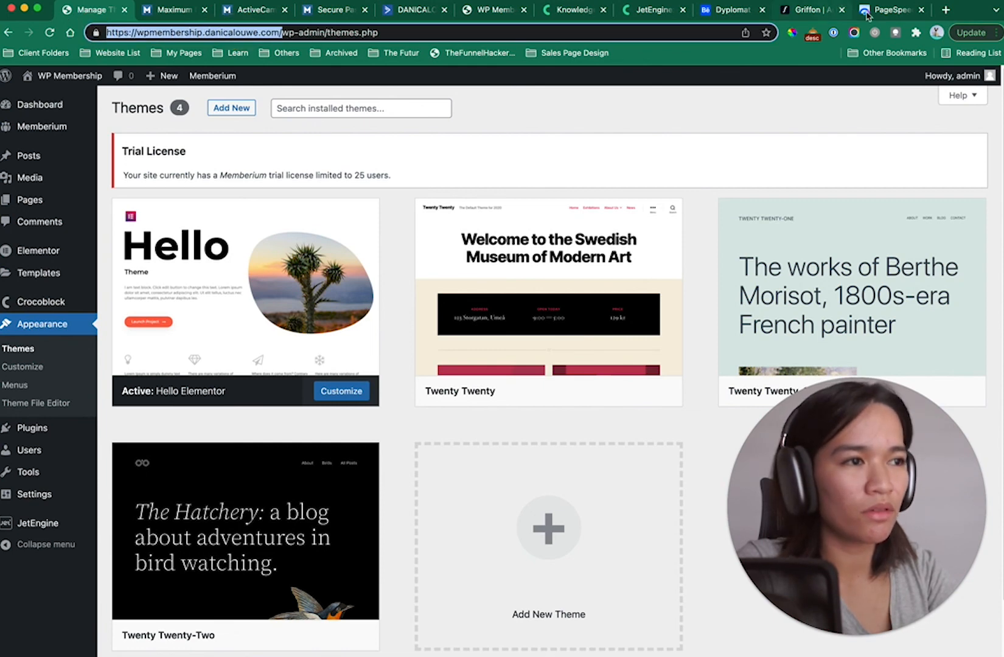
{"action": "left_click", "coordinate": [879, 12]}
{"action": "key", "text": "super+v"}
{"action": "left_click", "coordinate": [762, 161]}
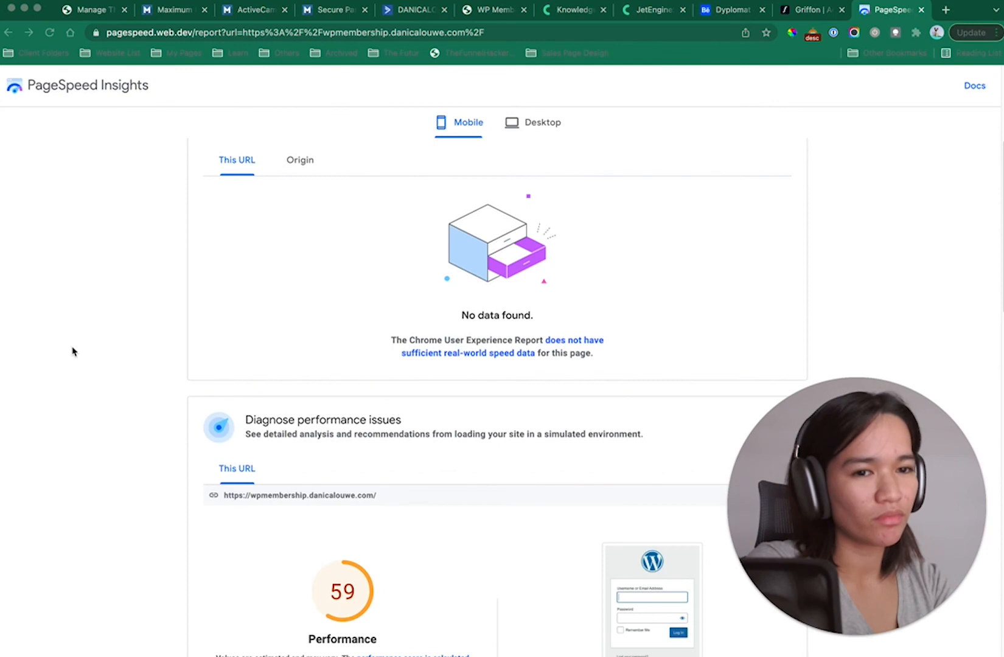
Review the mobile performance score of 59, then close the report and return to WordPress
{"action": "left_click", "coordinate": [72, 351]}
{"action": "scroll", "coordinate": [201, 383], "scroll_direction": "up", "scroll_amount": 5}
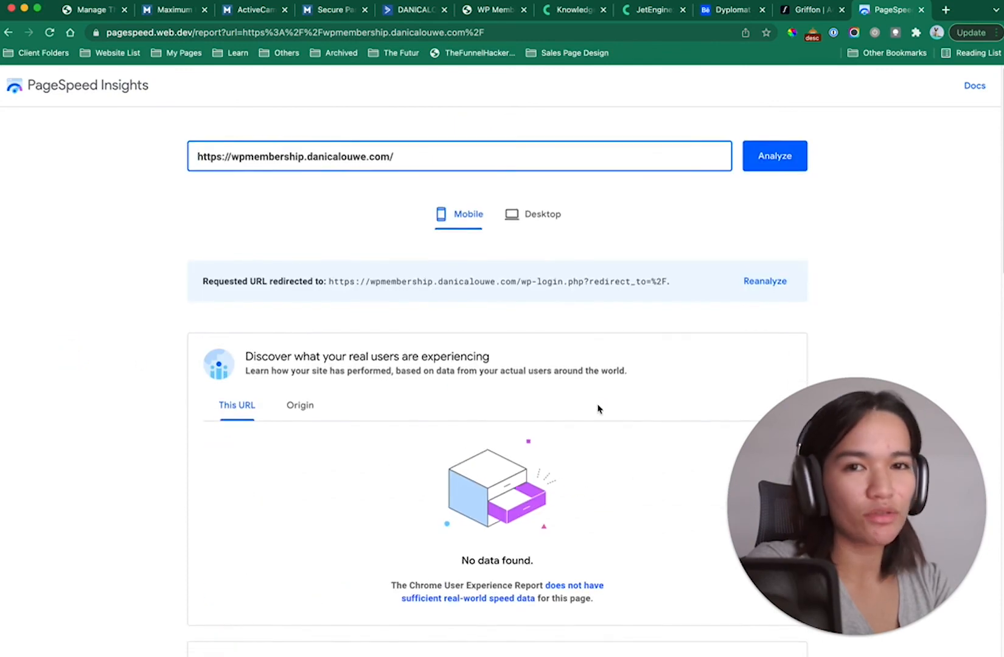
{"action": "scroll", "coordinate": [598, 407], "scroll_direction": "down", "scroll_amount": 8}
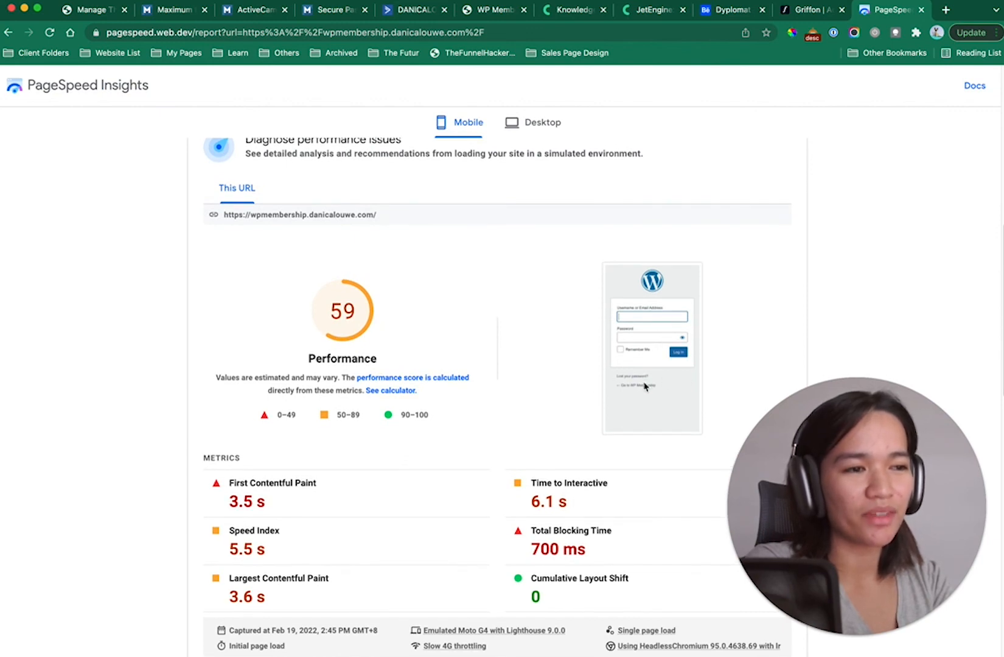
{"action": "scroll", "coordinate": [536, 505], "scroll_direction": "down", "scroll_amount": 10}
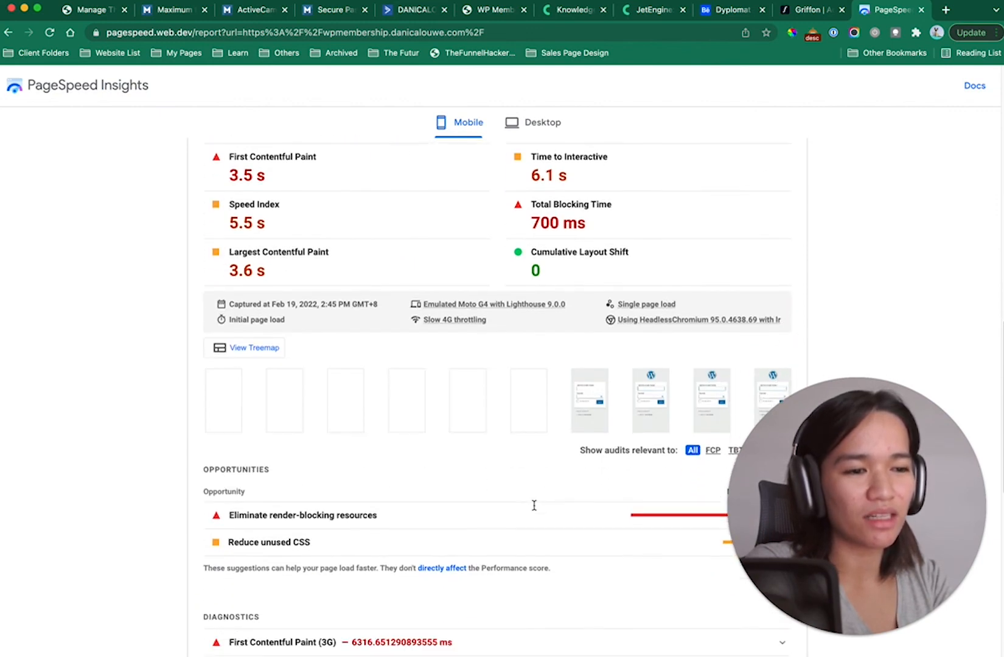
{"action": "scroll", "coordinate": [603, 510], "scroll_direction": "up", "scroll_amount": 9}
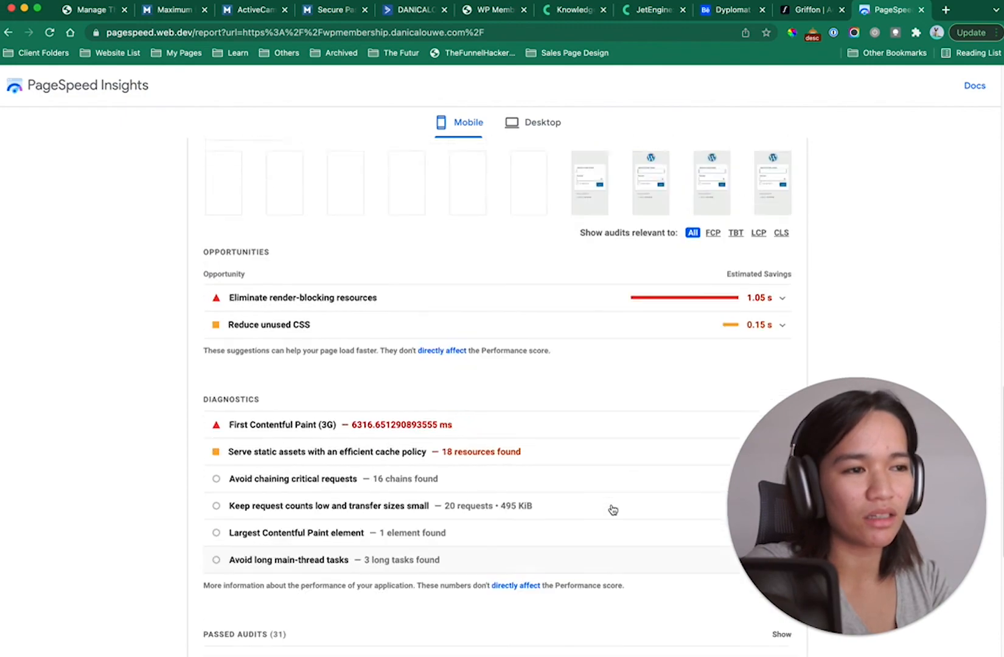
{"action": "scroll", "coordinate": [613, 510], "scroll_direction": "down", "scroll_amount": 4}
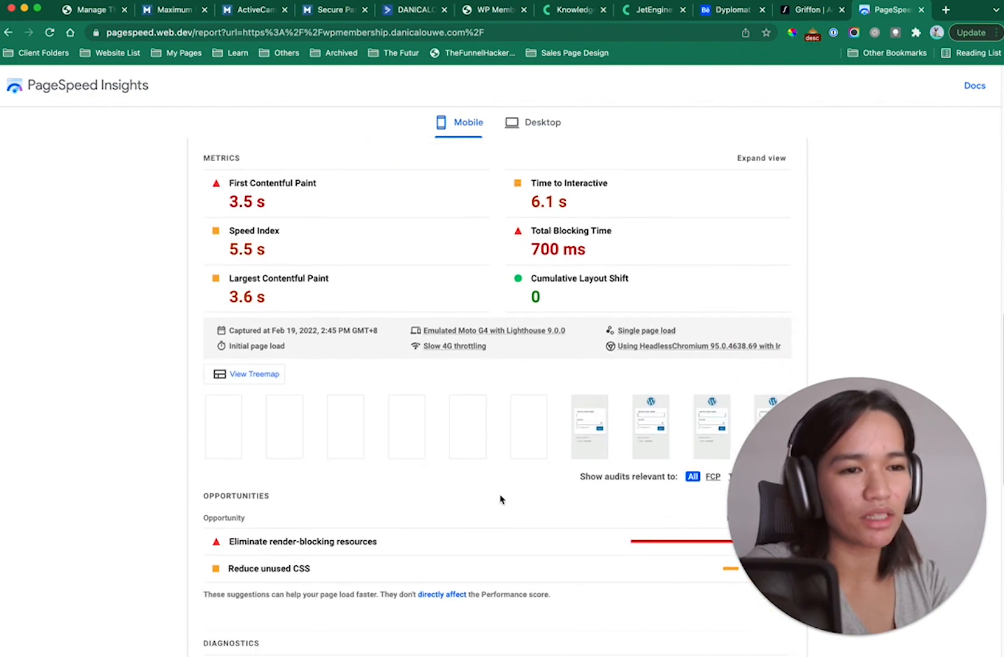
{"action": "scroll", "coordinate": [499, 497], "scroll_direction": "up", "scroll_amount": 10}
{"action": "scroll", "coordinate": [500, 499], "scroll_direction": "down", "scroll_amount": 4}
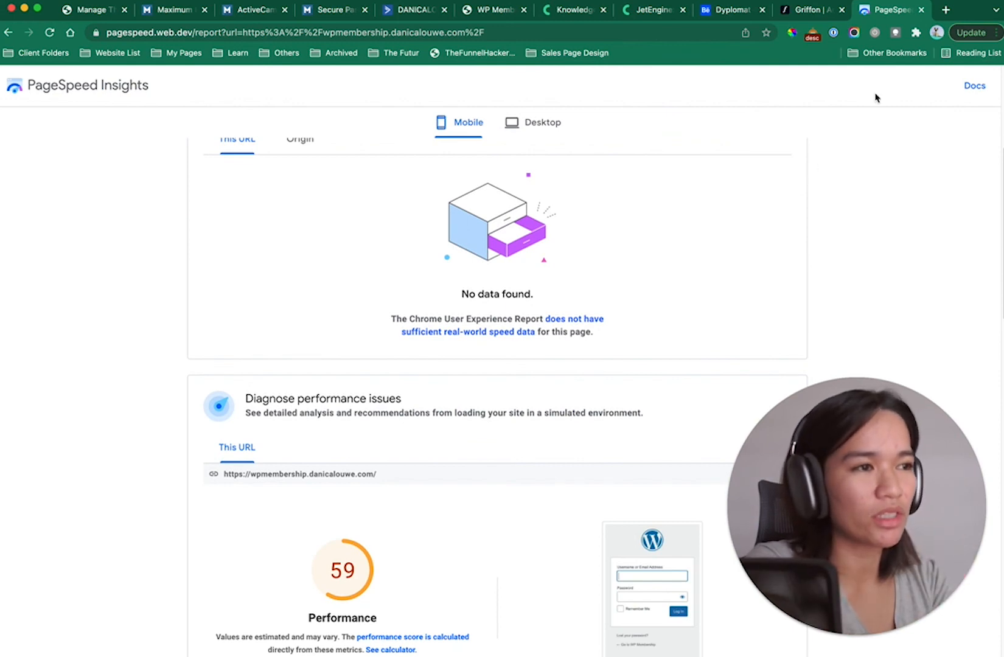
{"action": "scroll", "coordinate": [719, 273], "scroll_direction": "up", "scroll_amount": 4}
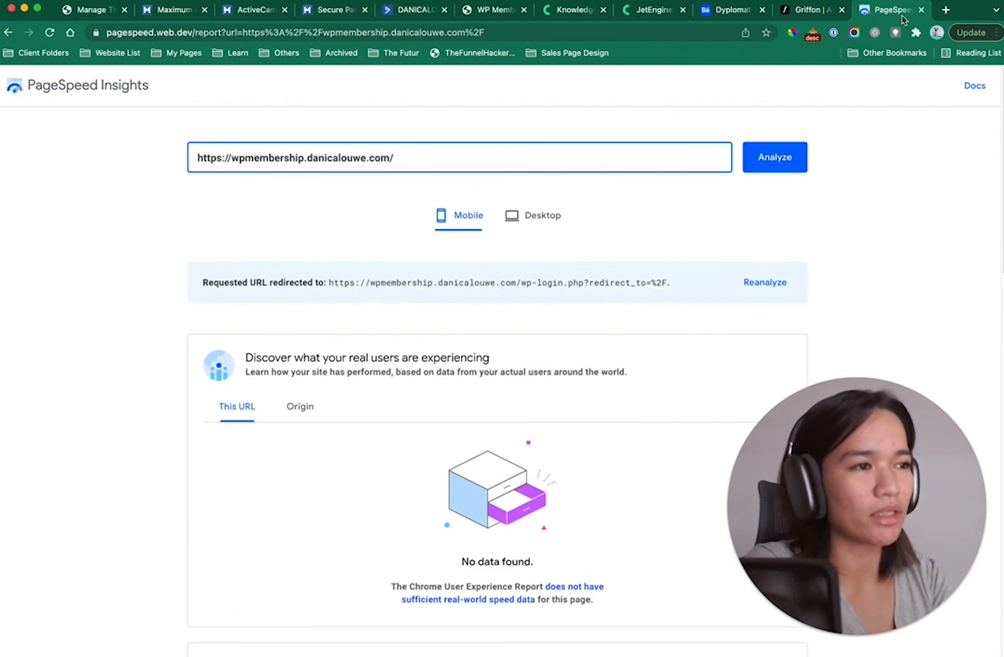
{"action": "left_click", "coordinate": [922, 9]}
{"action": "left_click", "coordinate": [100, 9]}
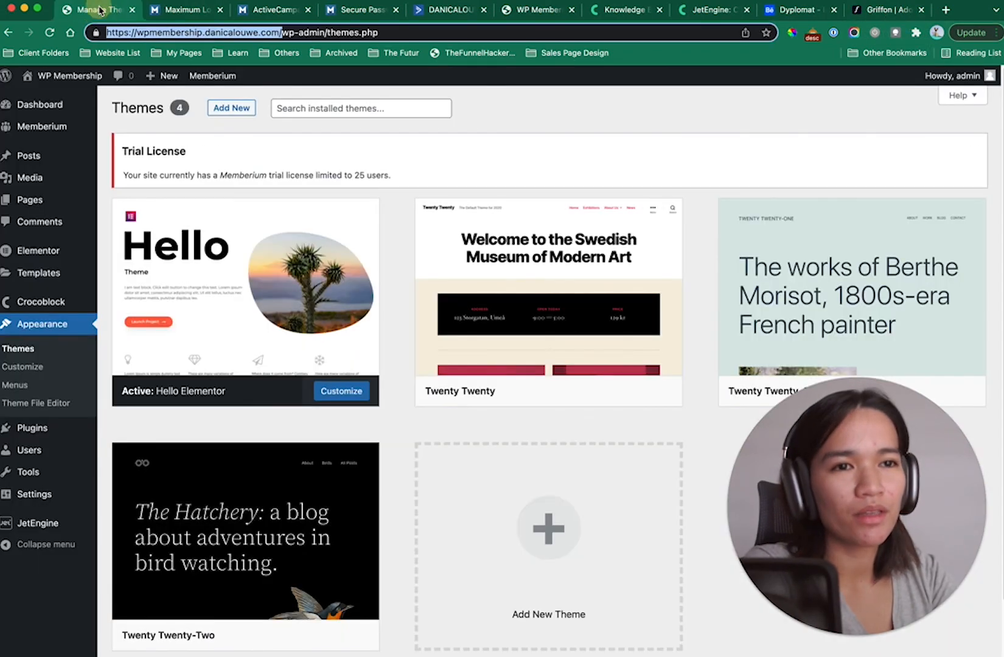